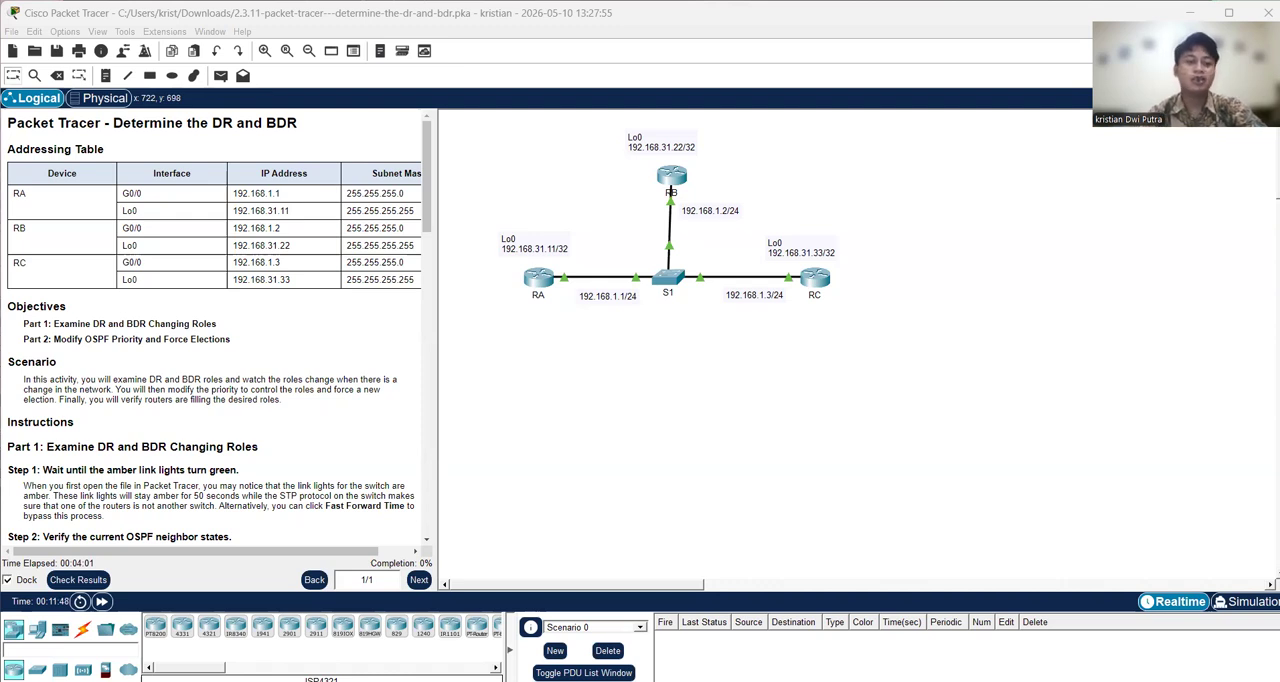
Step: Skim the activity instructions from the addressing table through the section on modifying OSPF priority
left_click(66, 203)
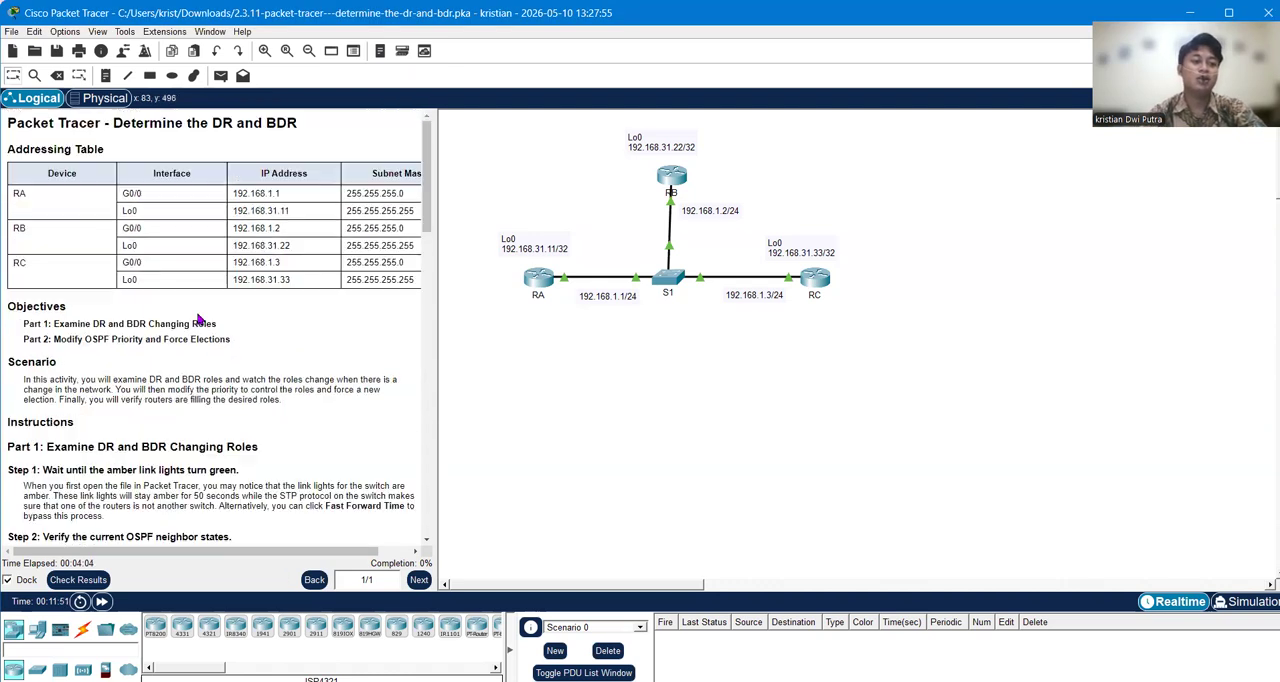
scroll(196, 323, "down", 15)
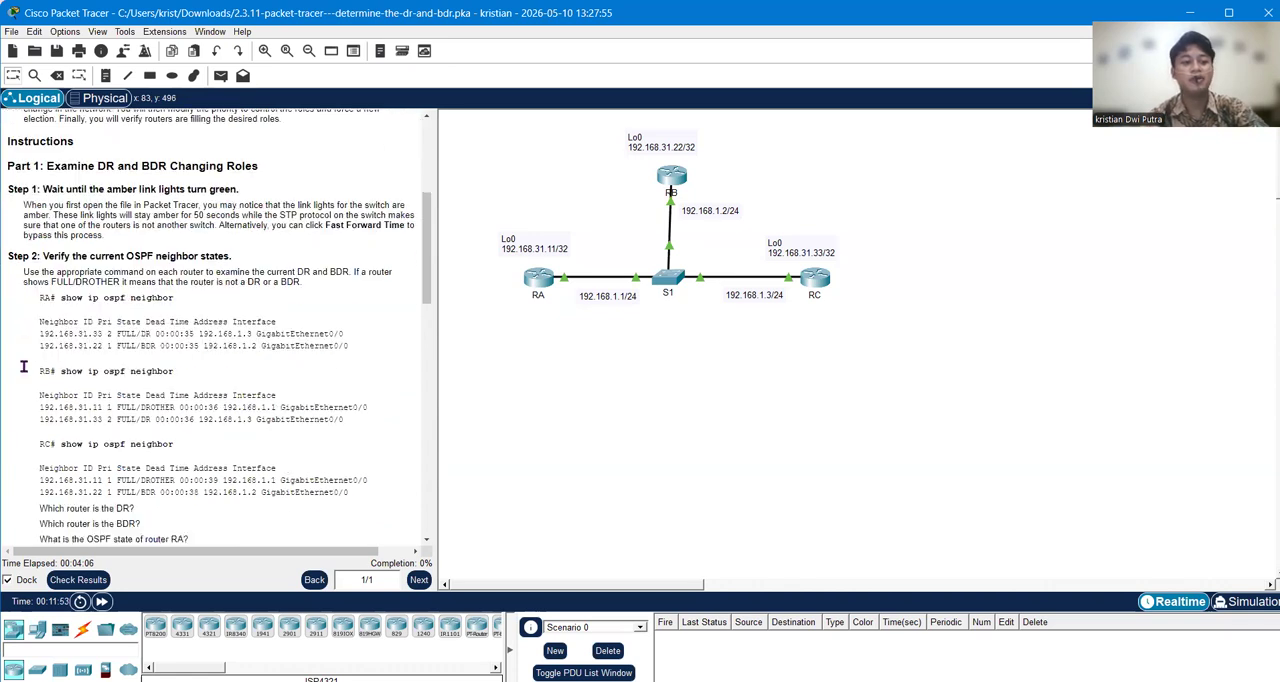
scroll(145, 366, "down", 6)
scroll(145, 366, "up", 10)
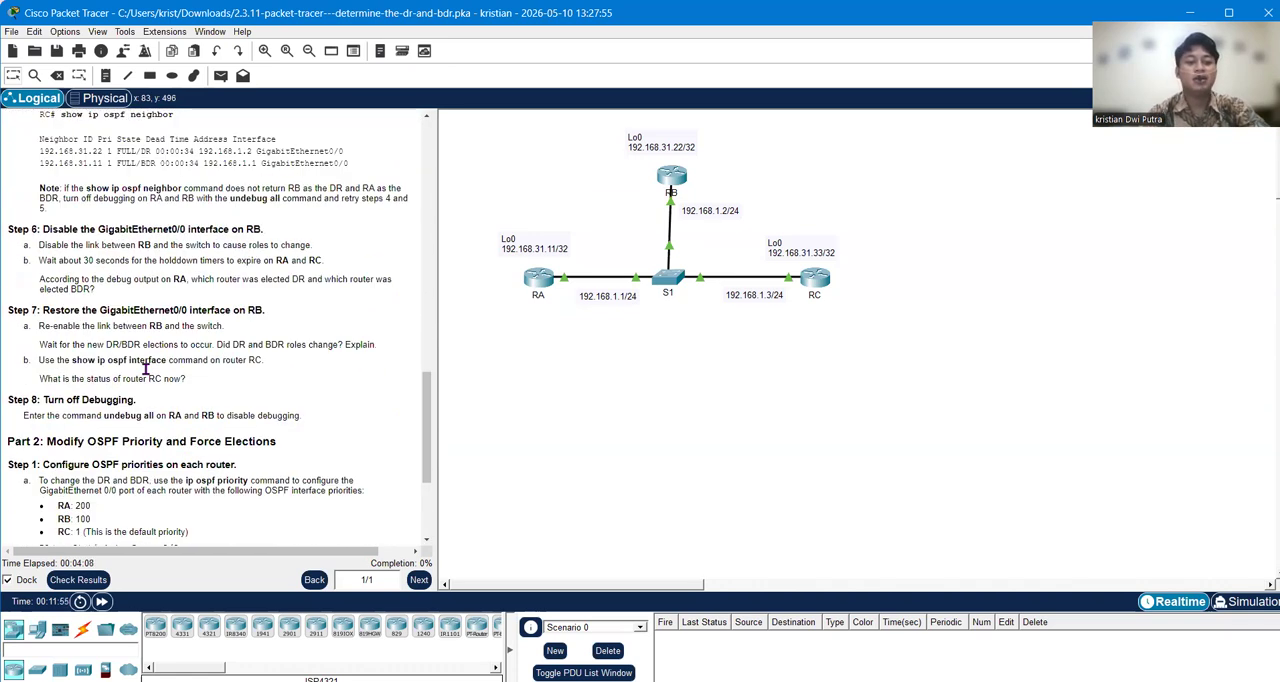
scroll(145, 366, "up", 5)
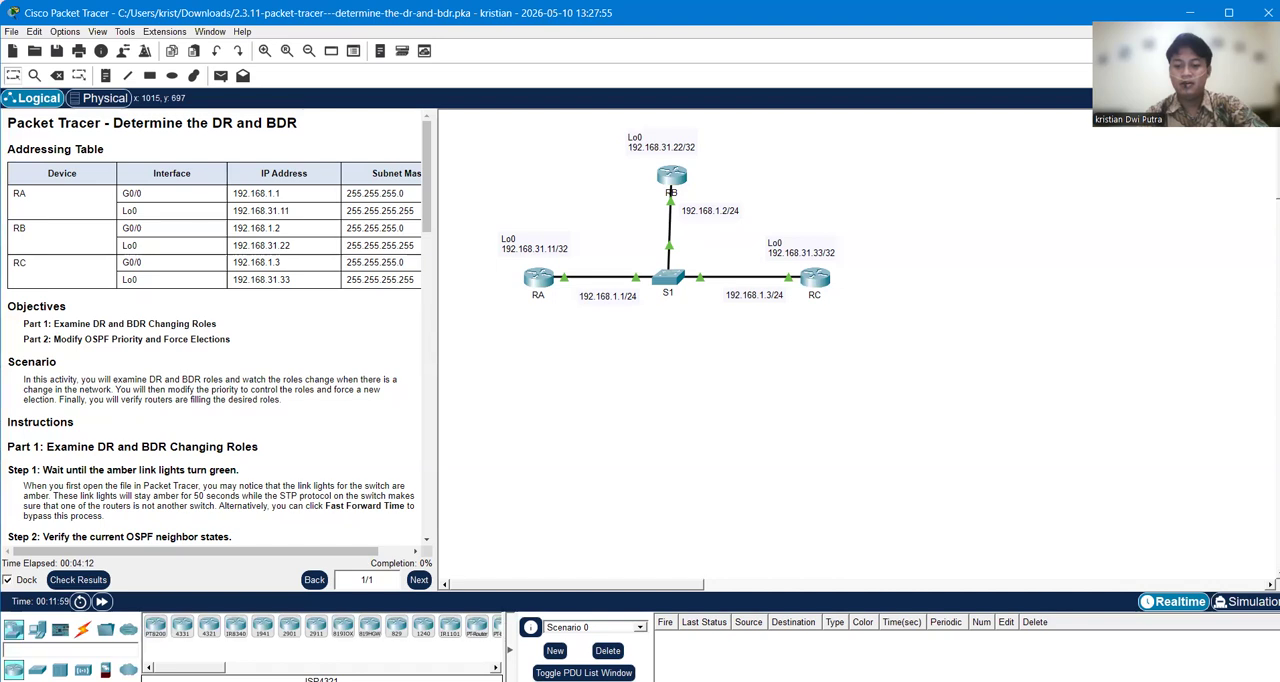
left_click(546, 376)
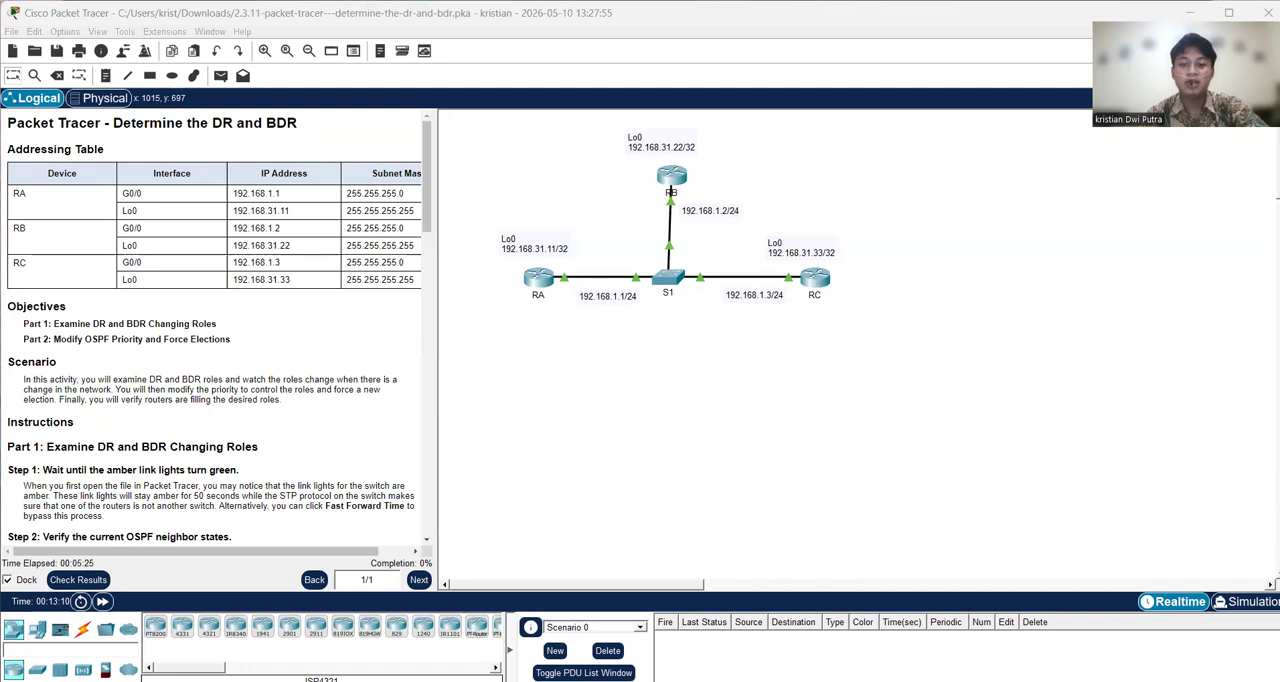
Step: Open the command line of router RA and enter privileged EXEC mode with enable
left_click(534, 283)
type("en")
key("Tab")
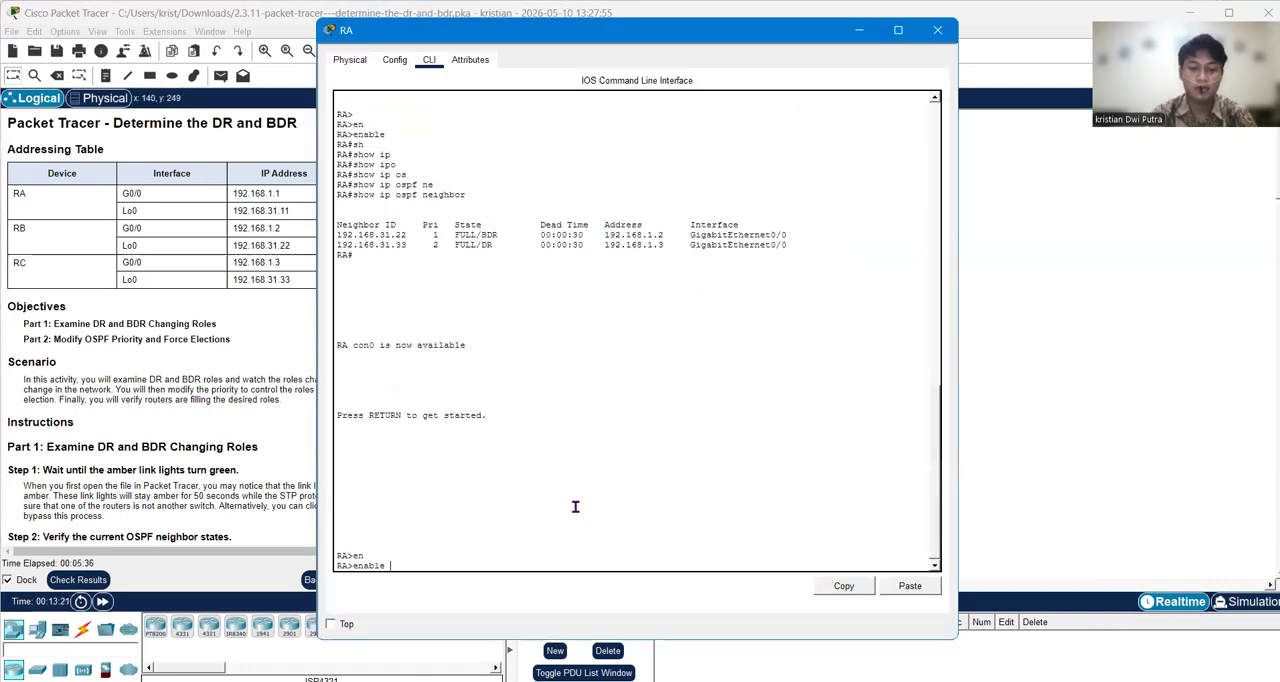
key("Return")
Step: Run show ip ospf neighbor on RA to examine its OSPF neighbor states
type("show")
key("Tab")
type("ip")
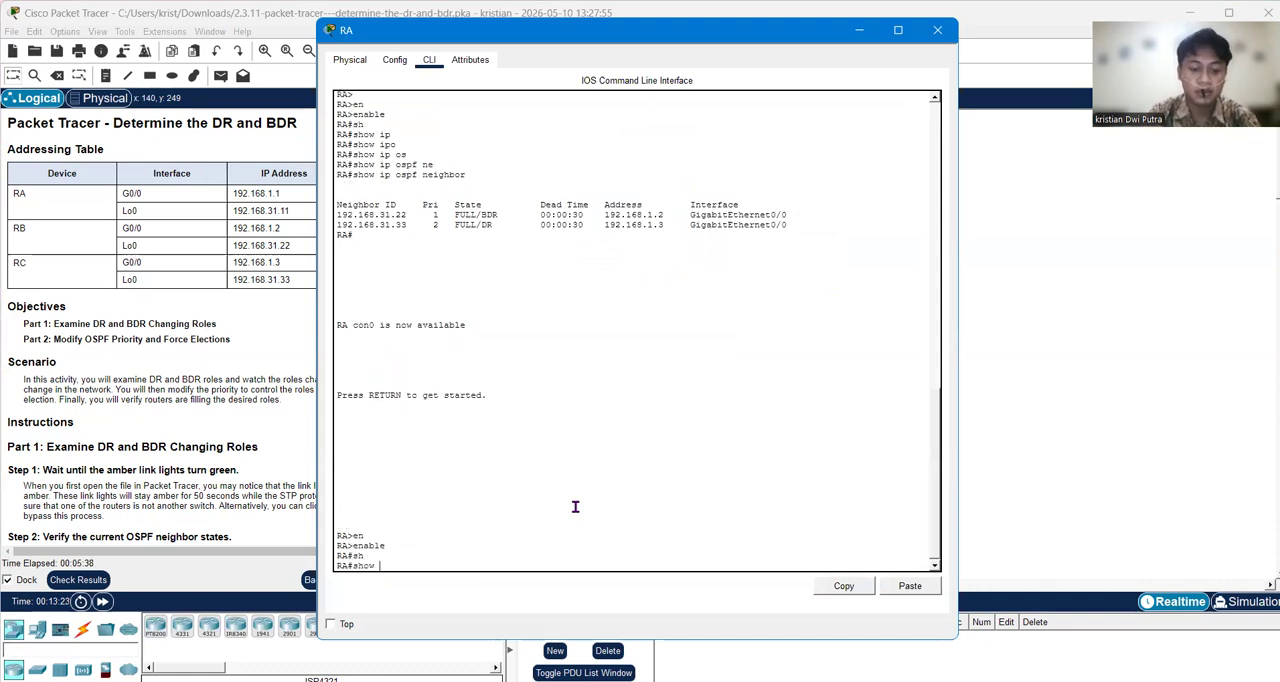
key("Tab")
type("os")
key("Tab")
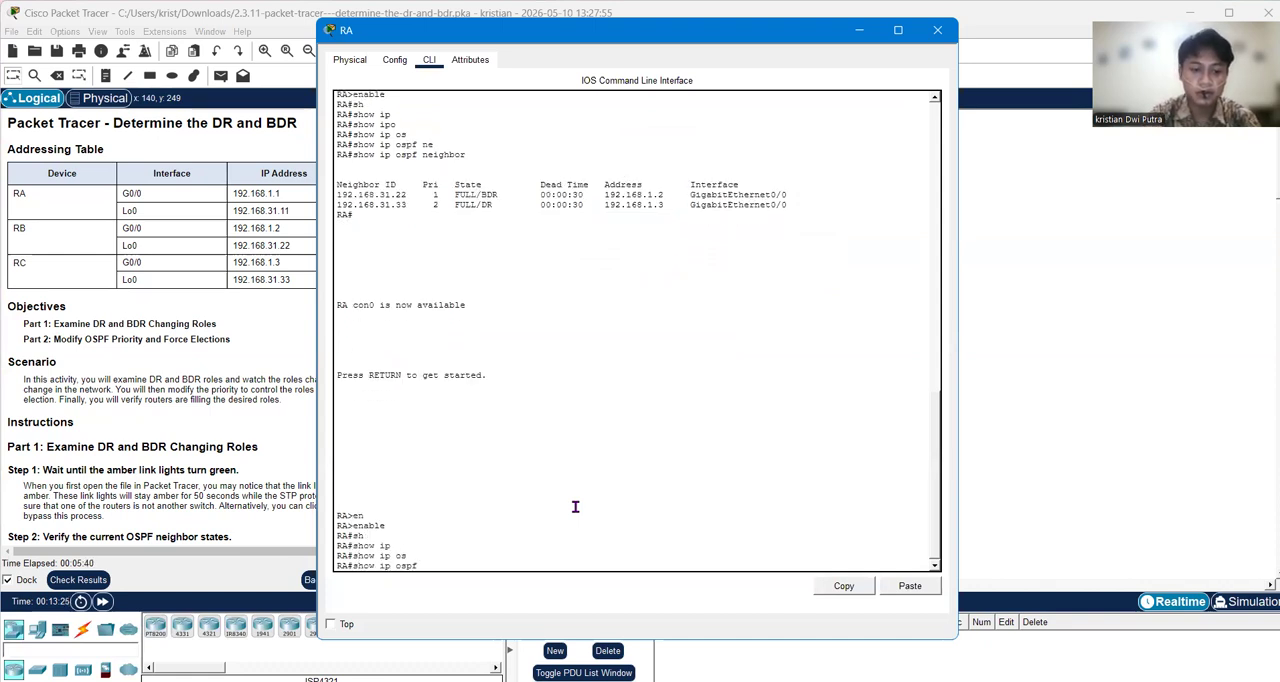
type("nei")
key("Tab")
key("Return")
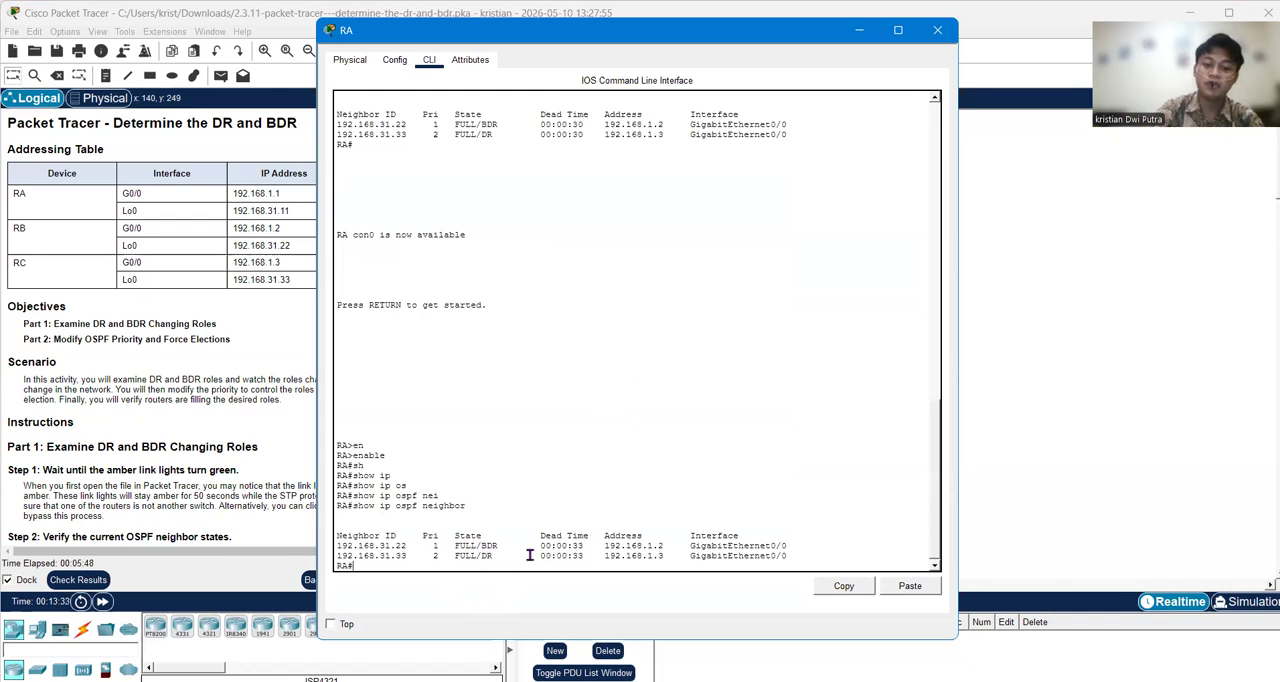
Step: Open the command line of router RB and run show ip ospf neighbor there
left_click(1097, 455)
left_click(674, 184)
key("Return")
key("Return")
key("Return")
key("Return")
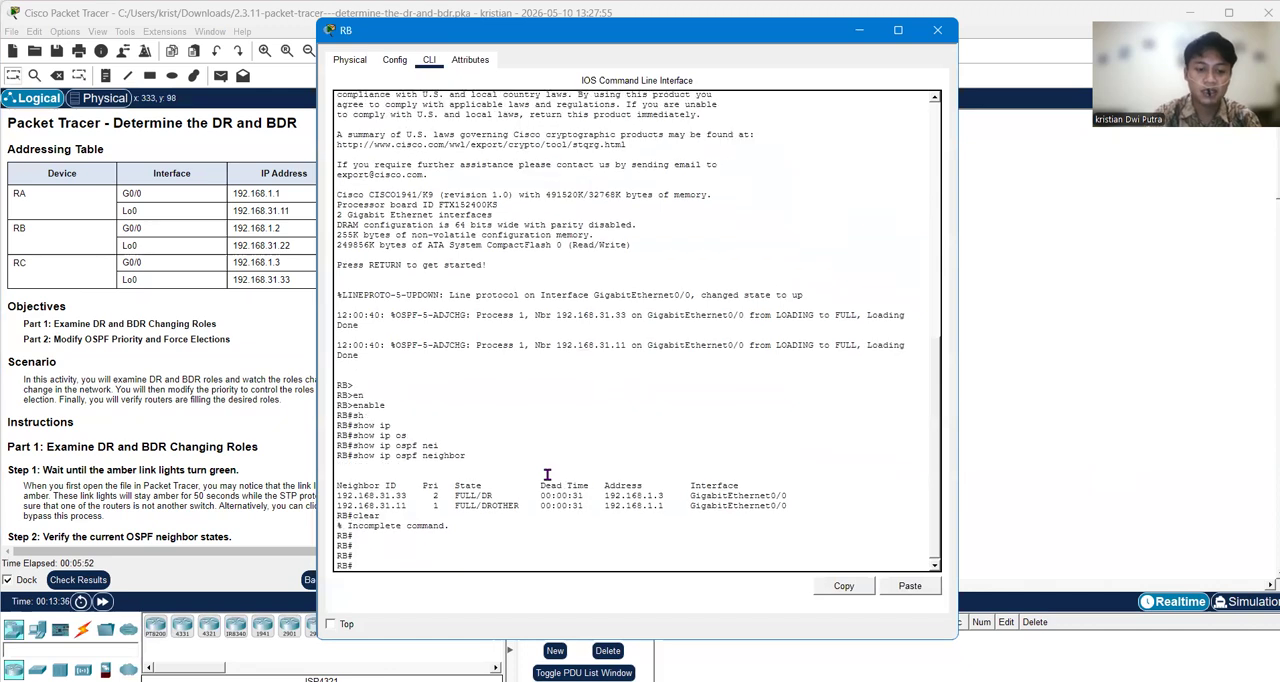
key("Up")
key("Up")
key("Return")
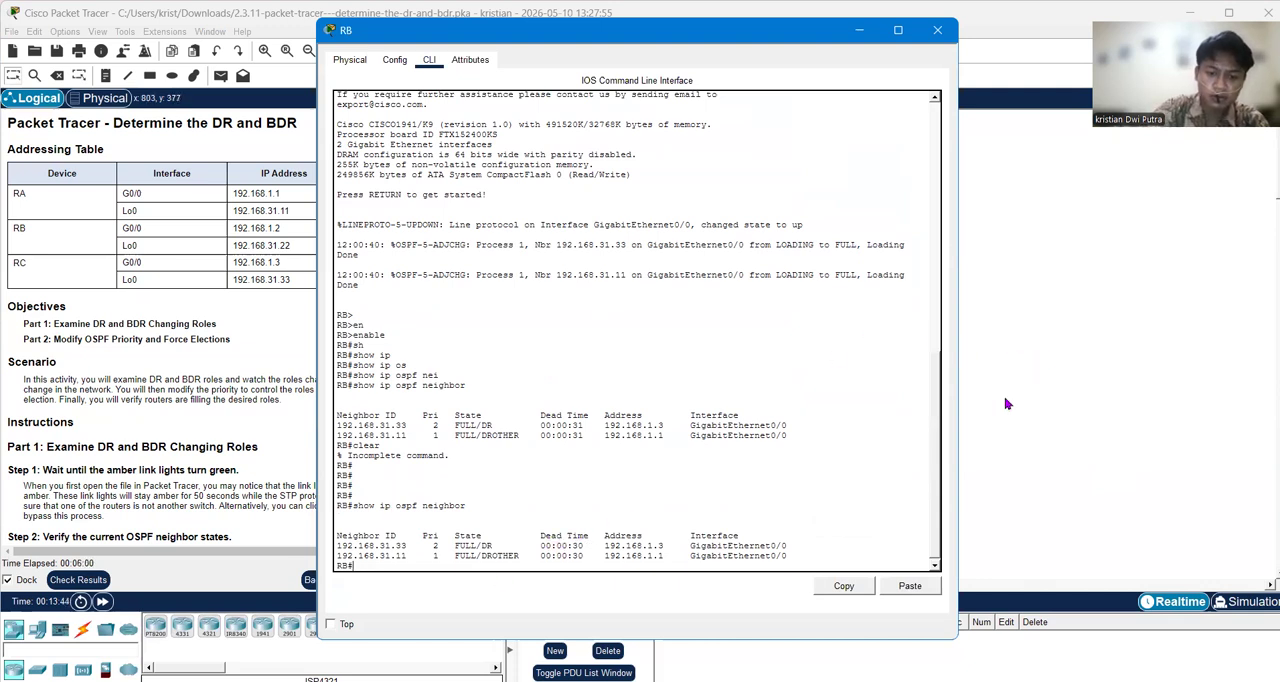
Step: Open the command line of router RC, enter privileged EXEC mode, and run show ip ospf neighbor
key("alt+Tab")
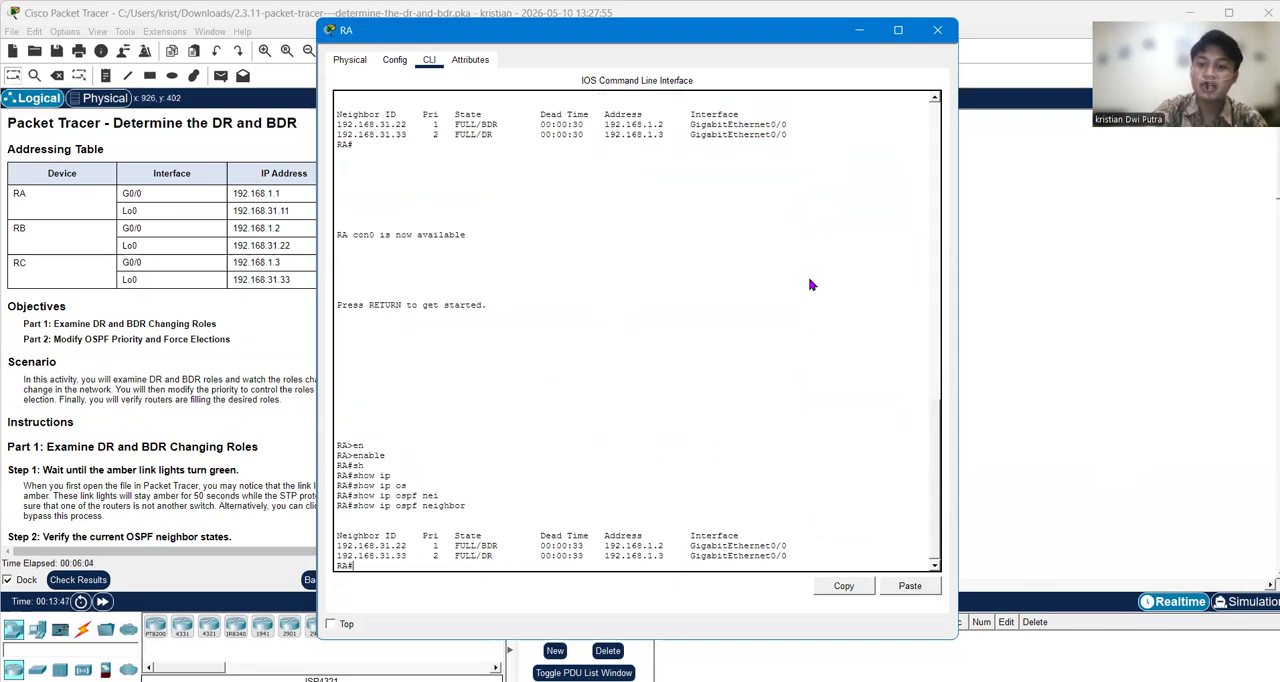
key("alt+Tab")
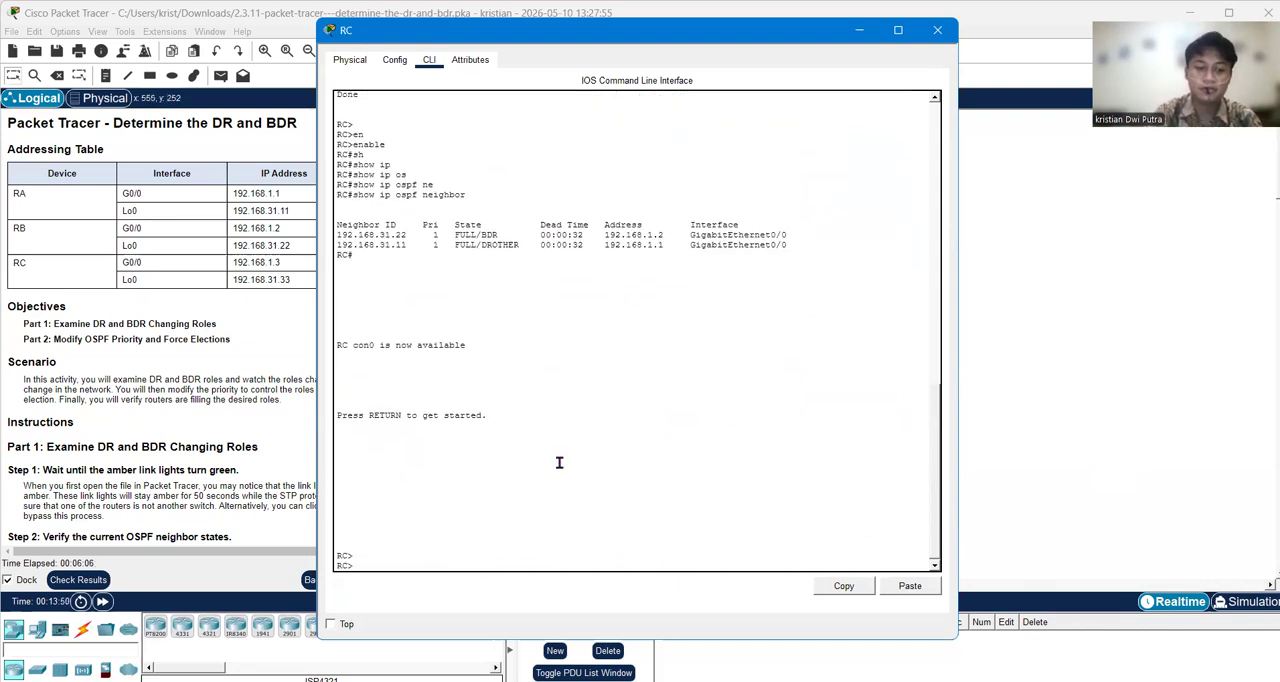
type("show")
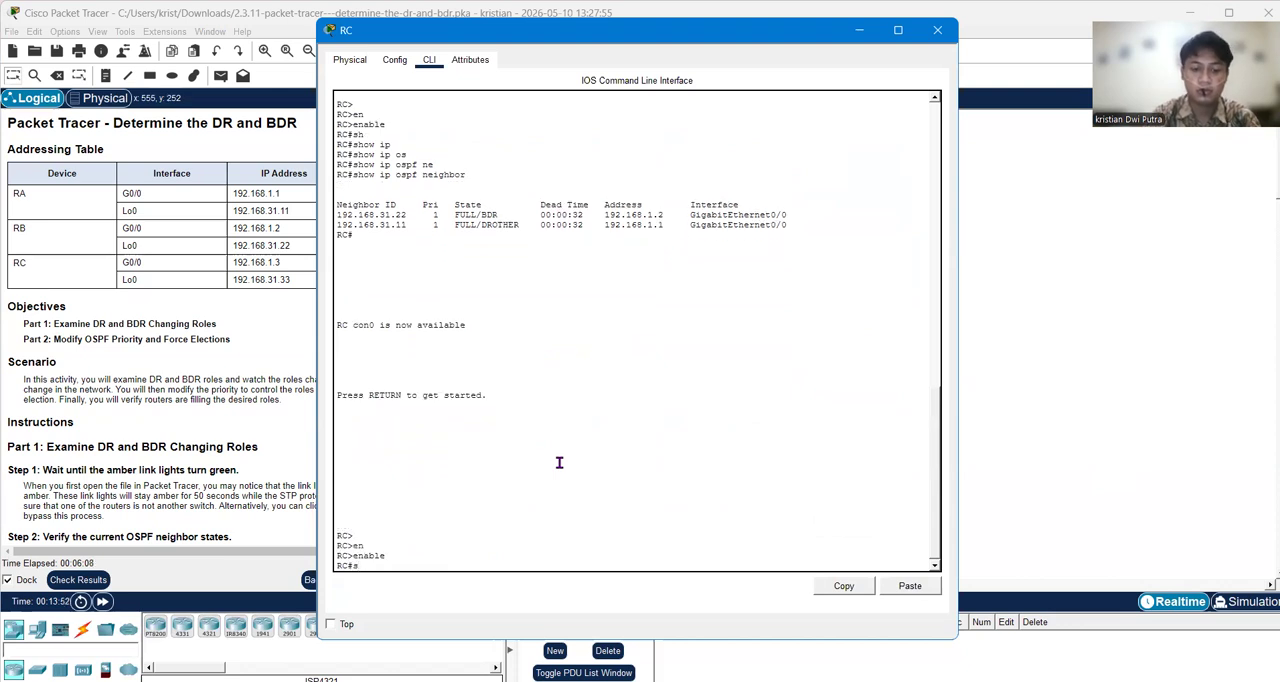
key("Tab")
type("ip")
key("Tab")
type("os")
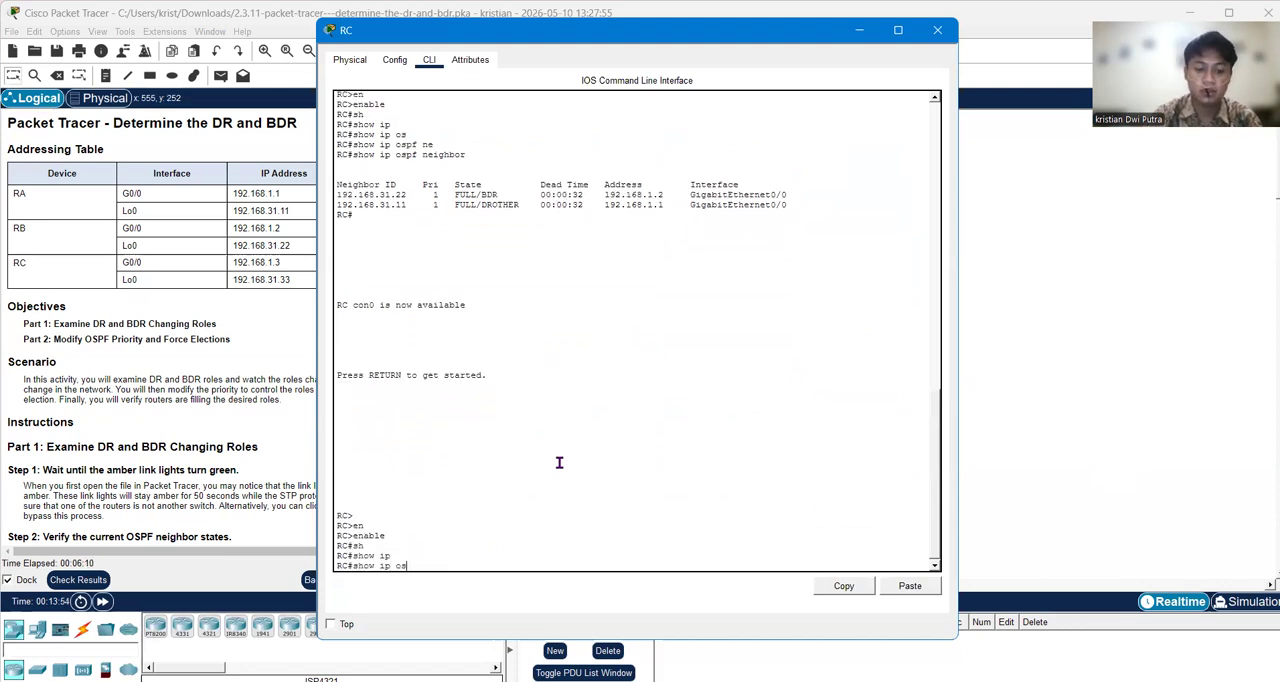
key("Tab")
type("ne")
key("Tab")
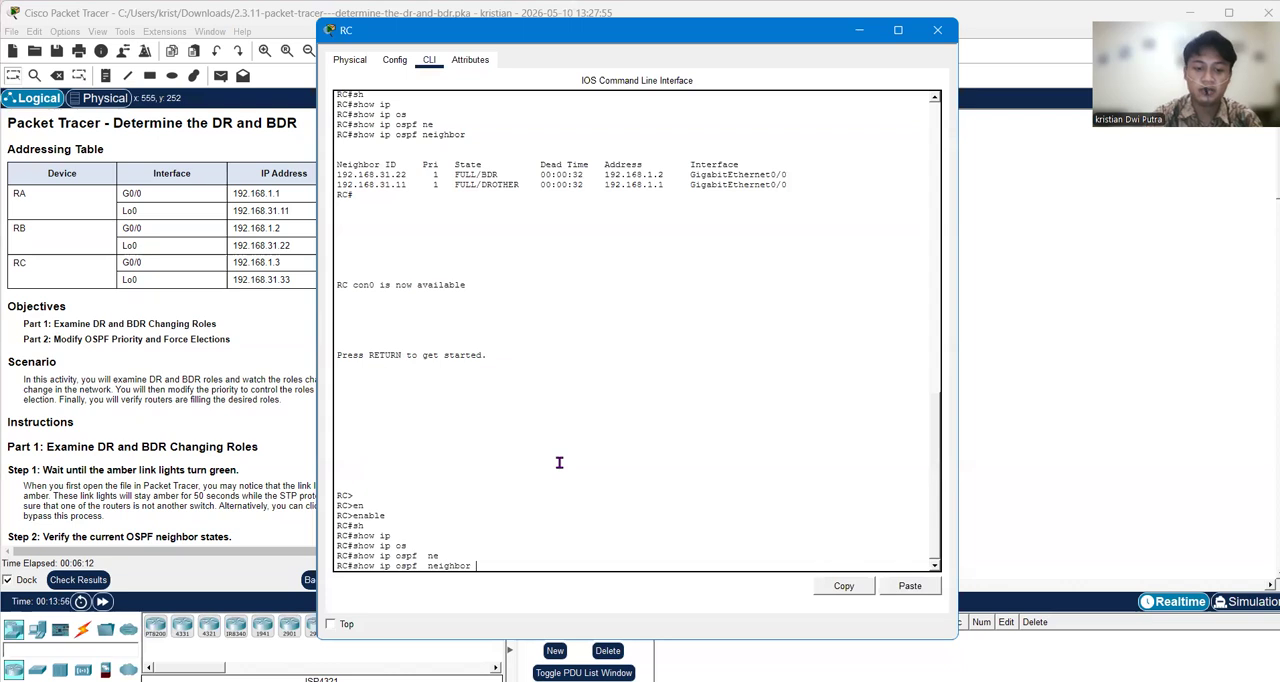
key("Return")
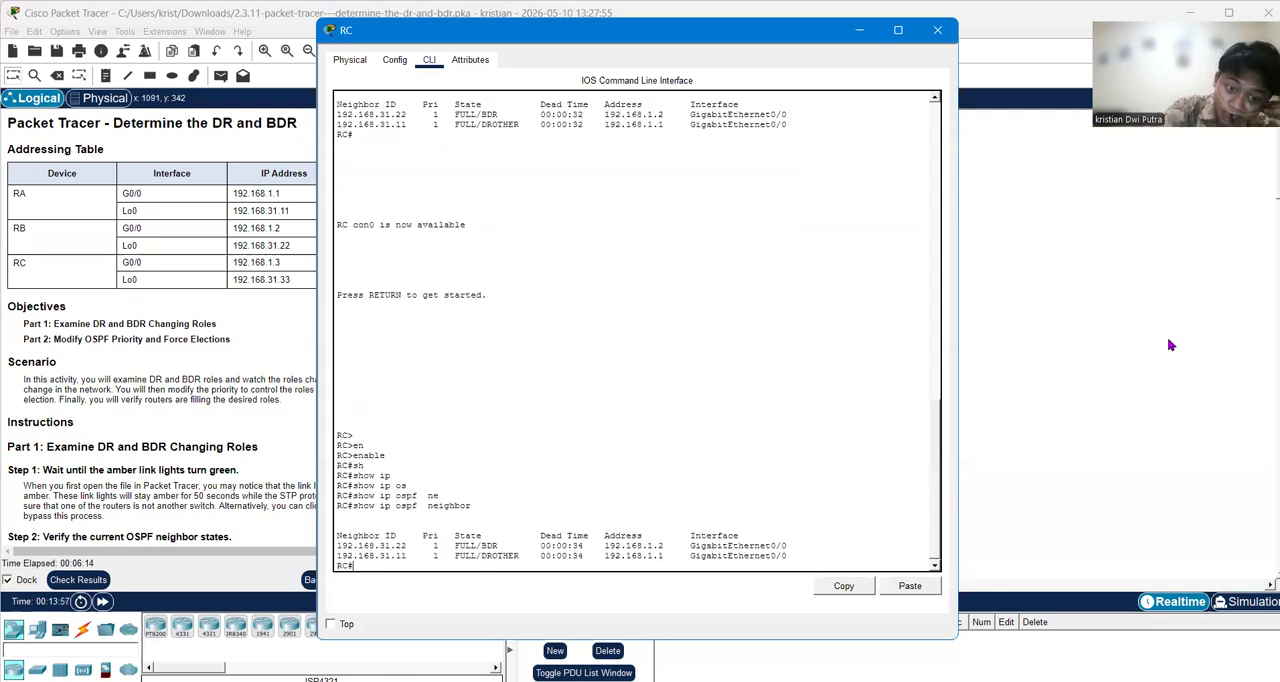
left_click(1028, 425)
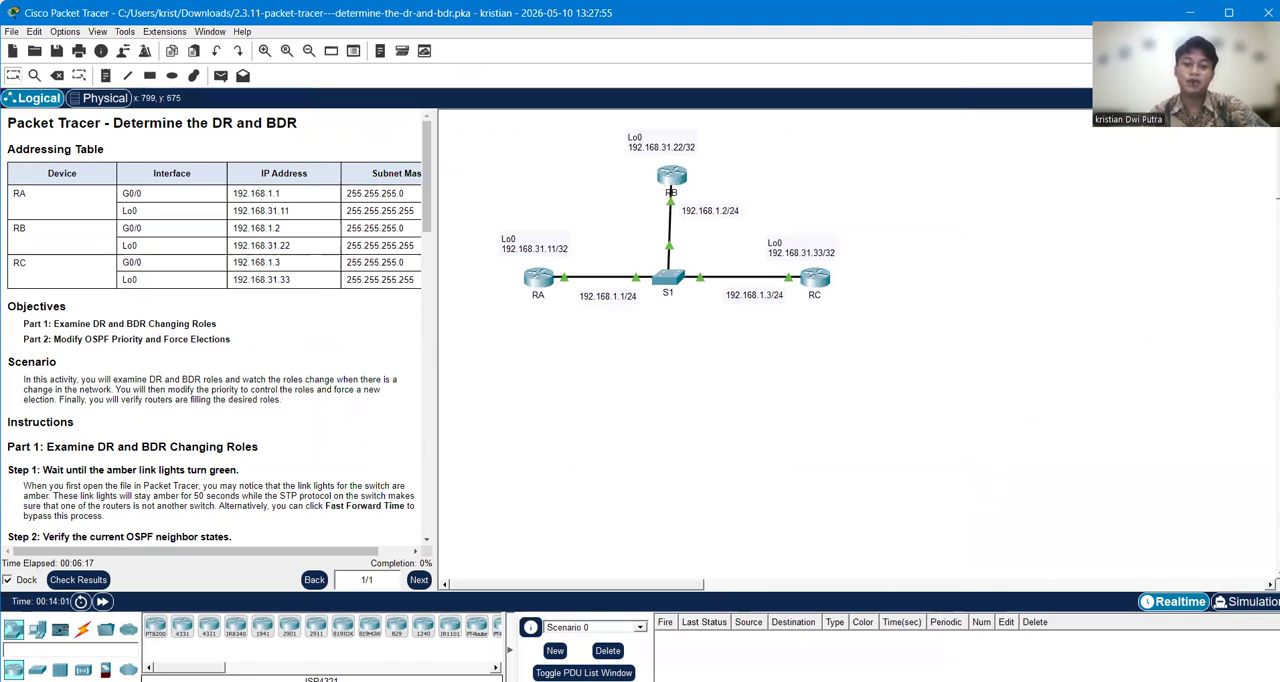
Step: Turn on OSPF adjacency debugging on router RA with the command debug ip ospf adj
key("alt+Tab")
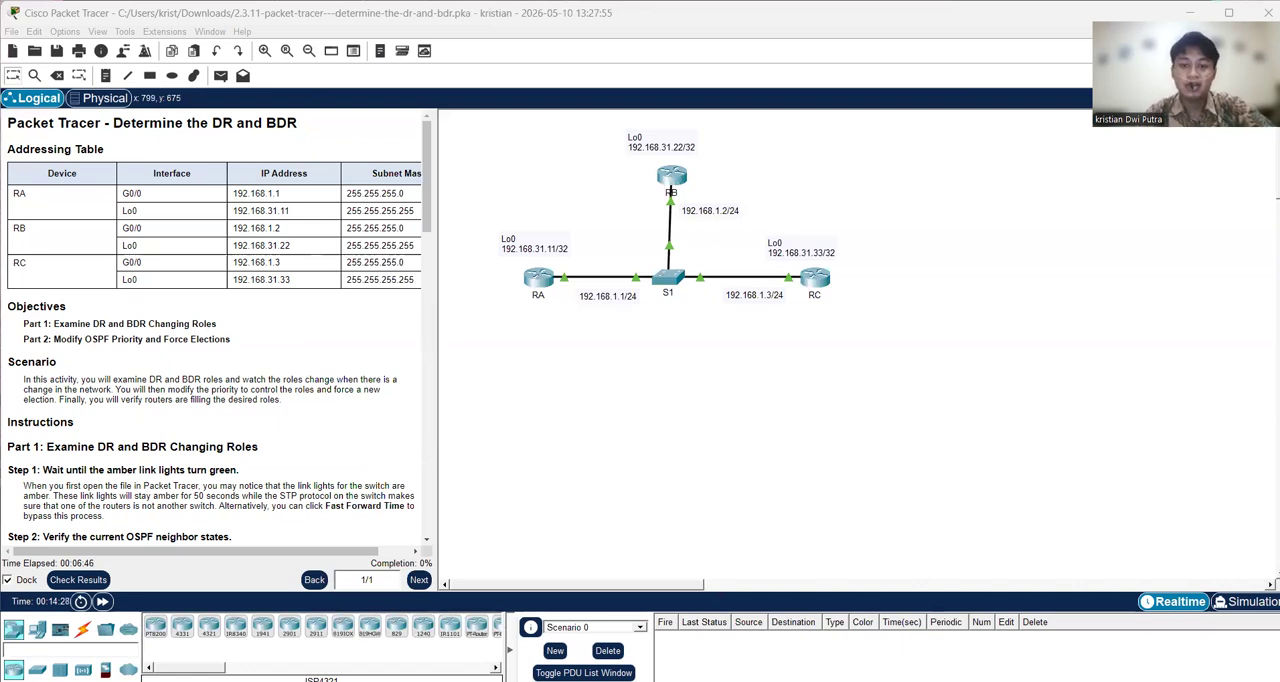
left_click(538, 278)
type("deb")
key("Tab")
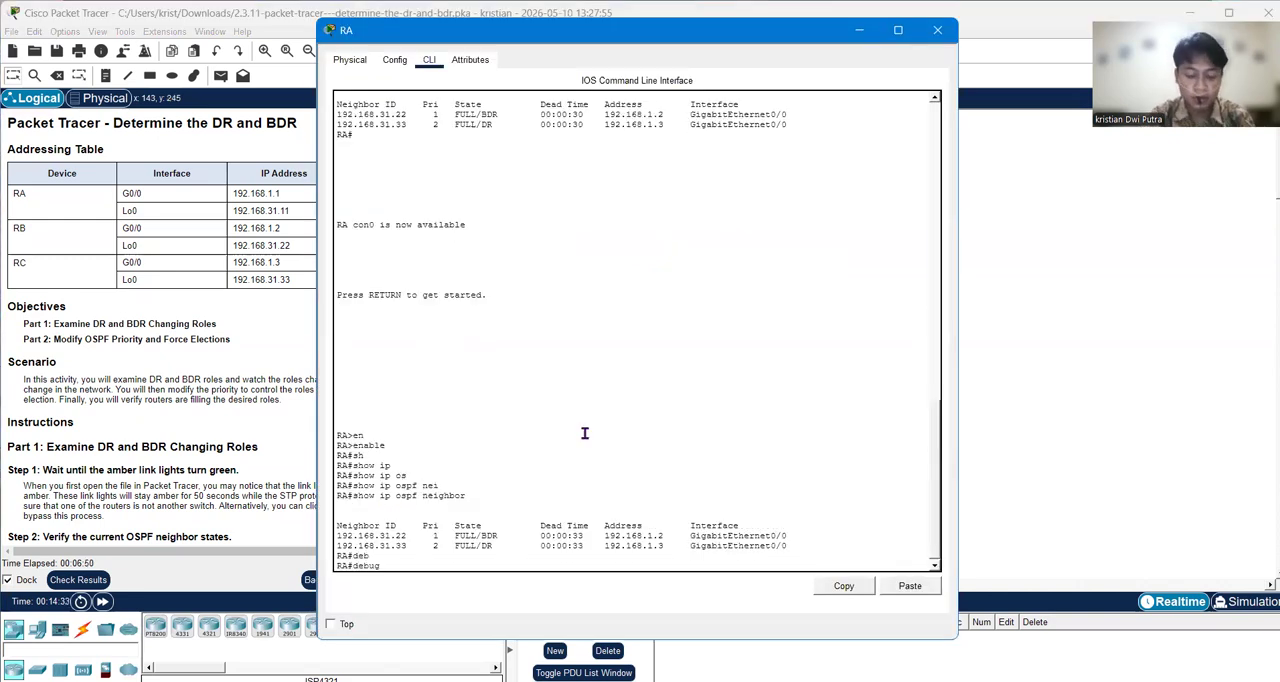
type("os")
key("Tab")
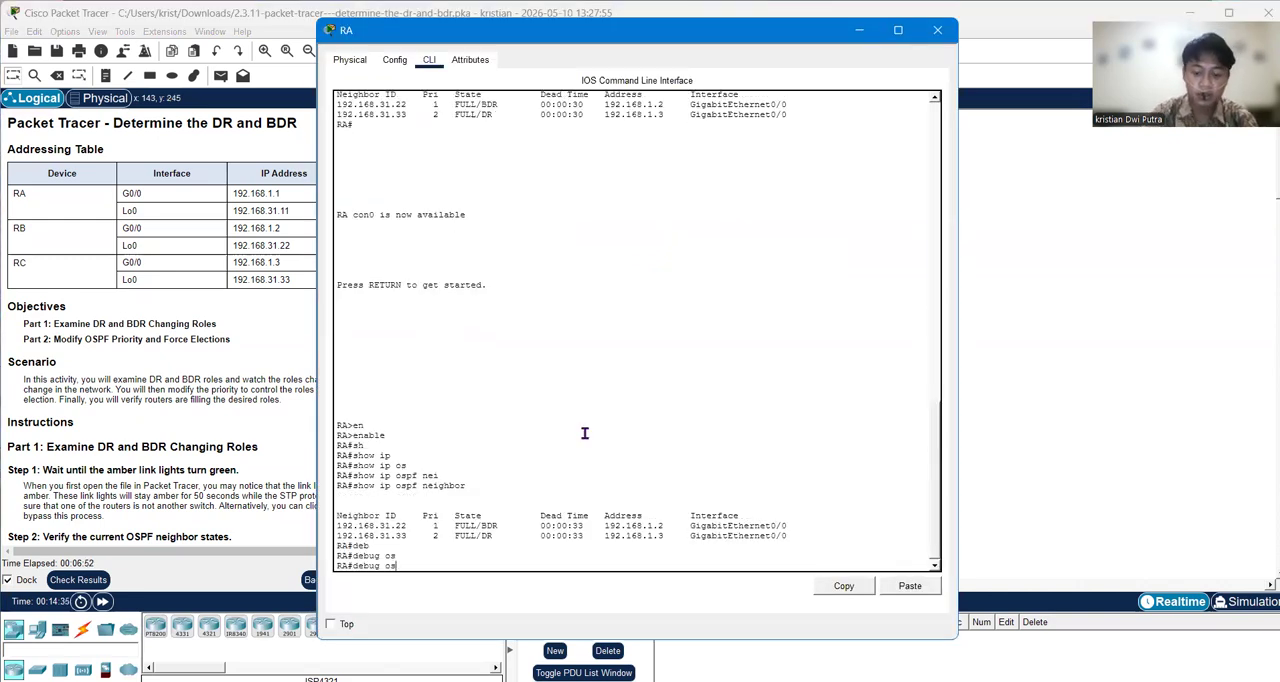
key("BackSpace")
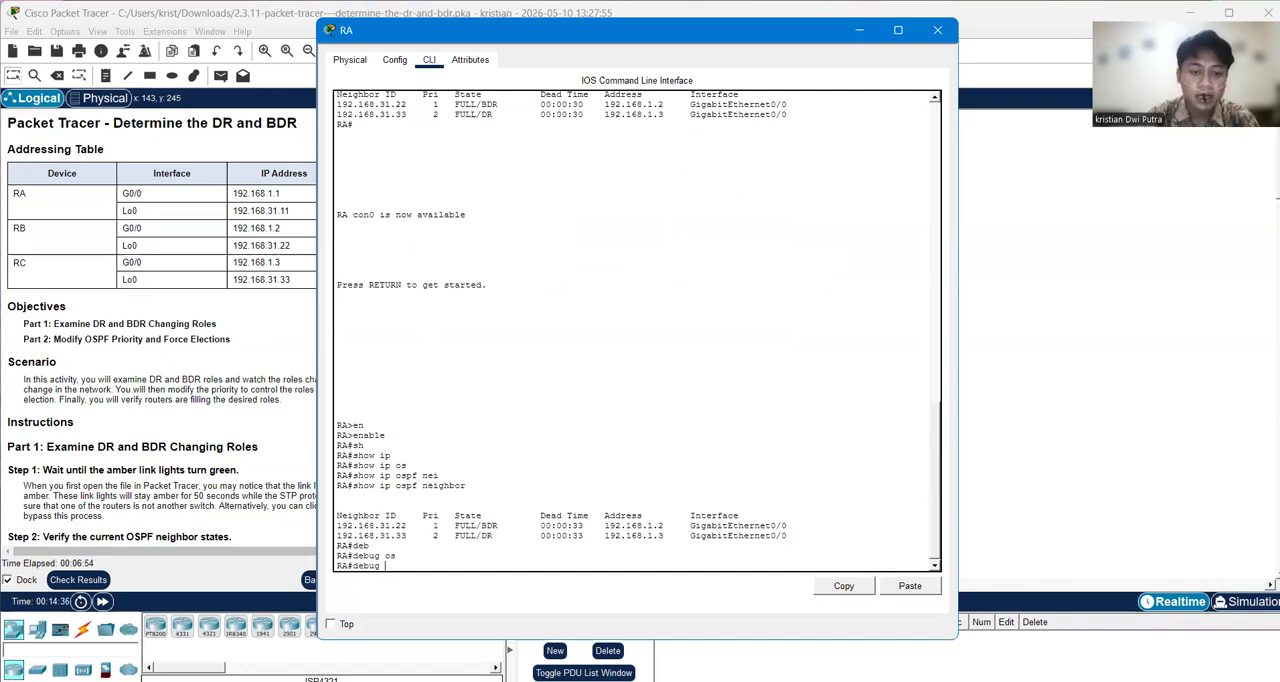
type("ip")
key("Tab")
type("os")
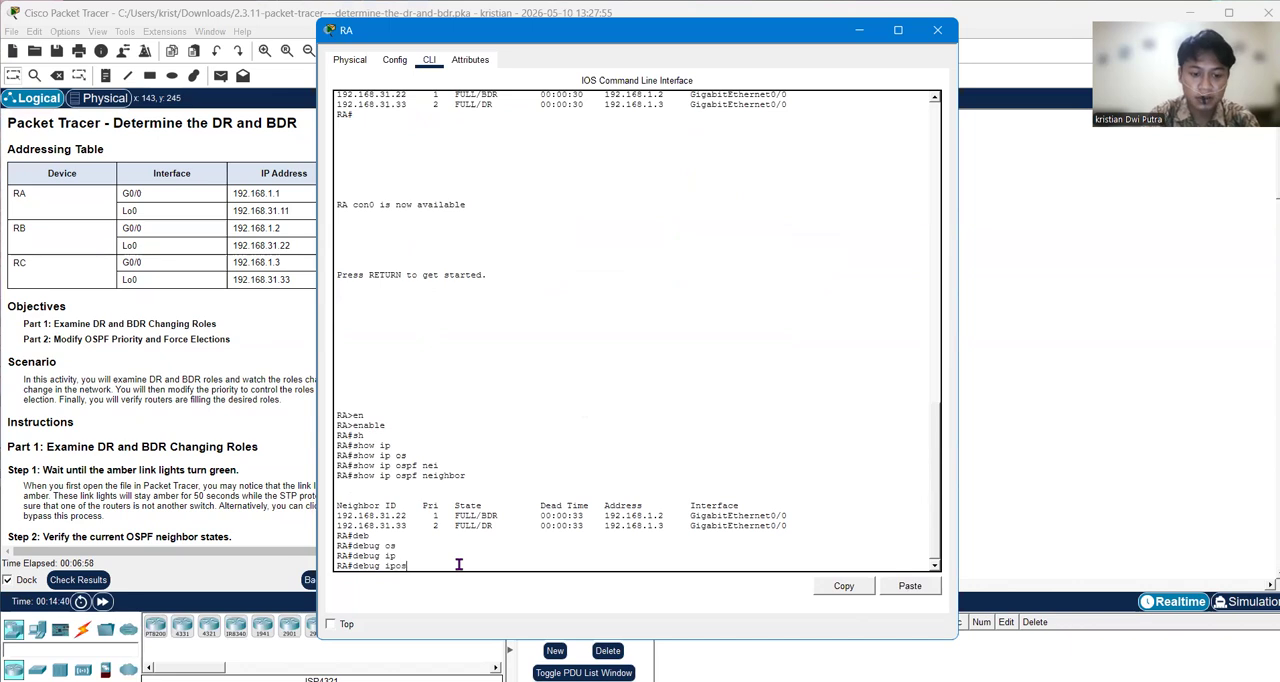
key("Tab")
key("BackSpace")
type("os")
key("Tab")
type("ad")
key("Tab")
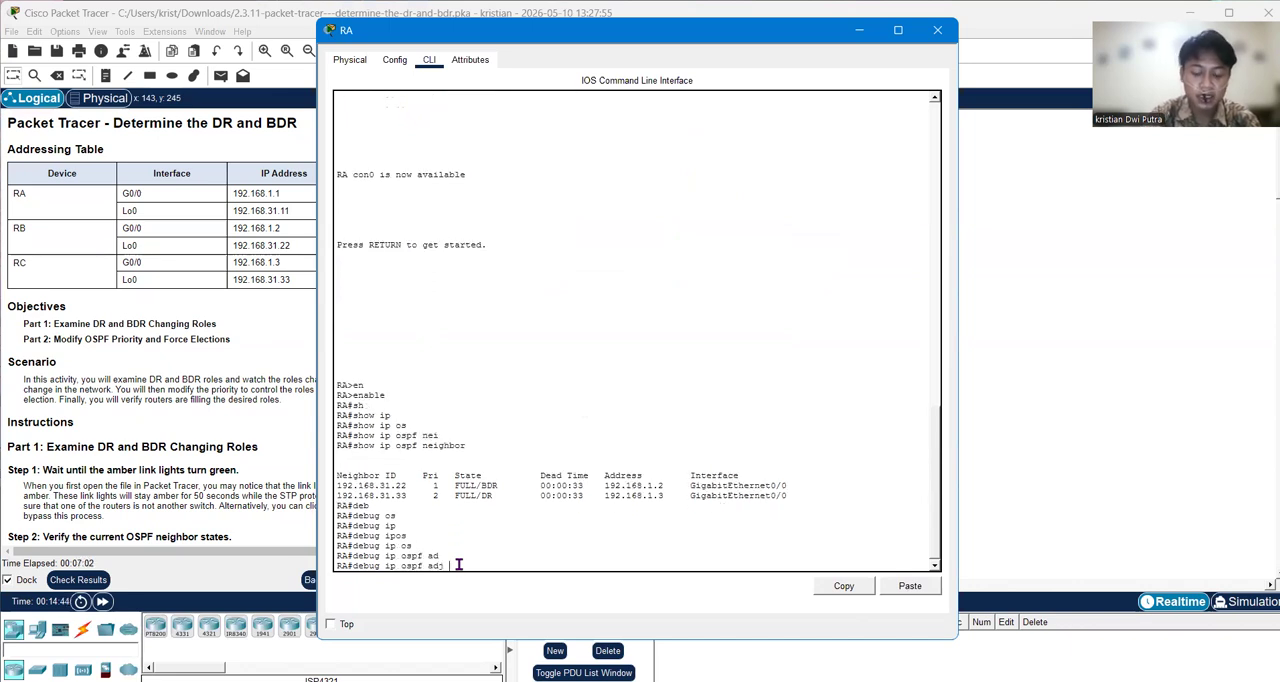
scroll(135, 383, "down", 3)
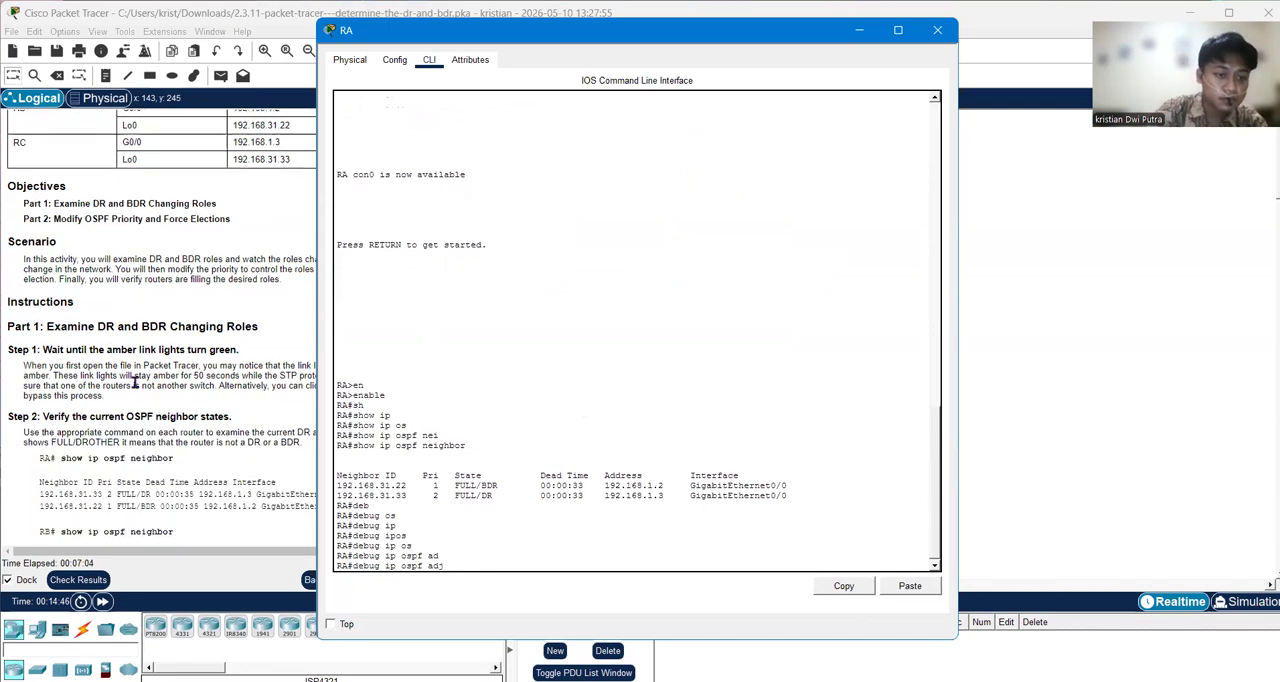
left_click(135, 383)
scroll(115, 430, "down", 2)
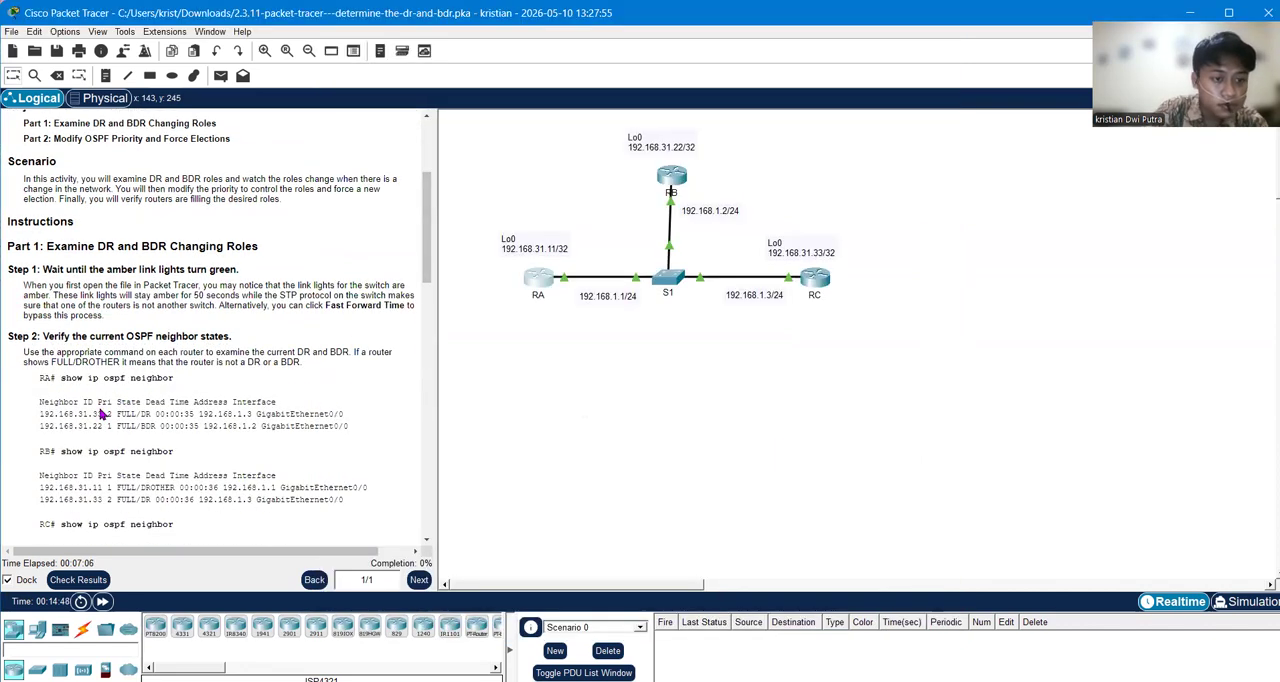
left_click(537, 290)
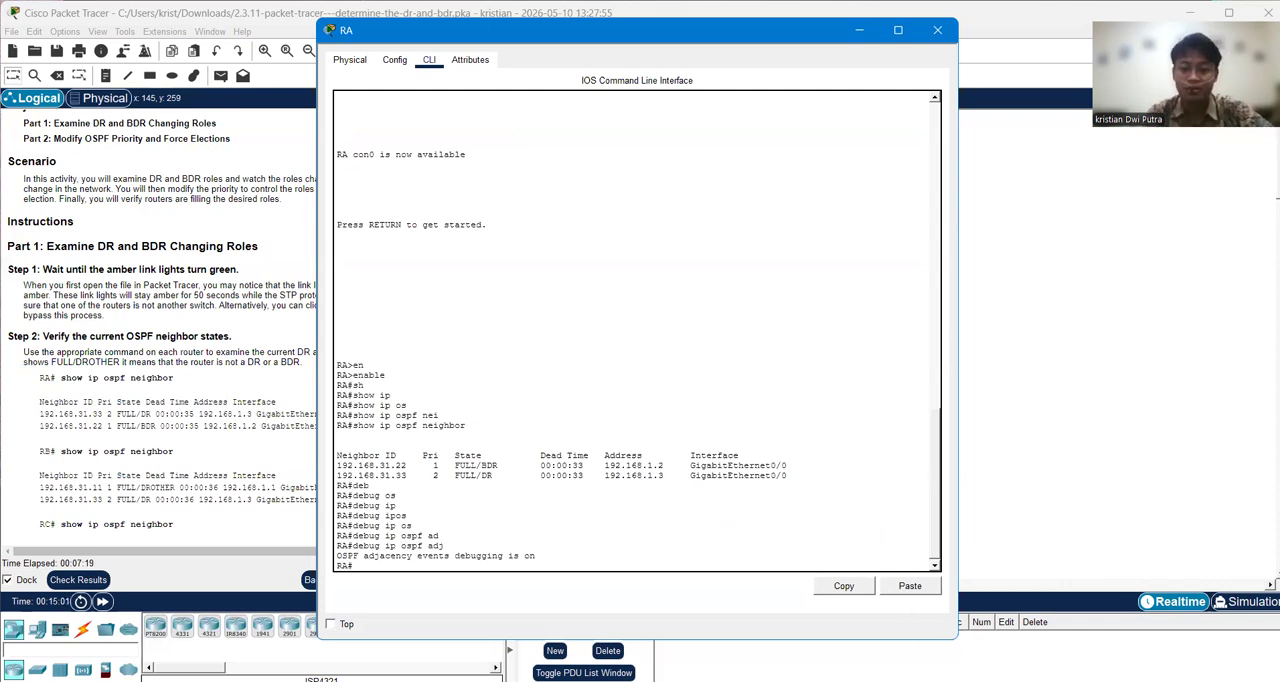
Step: Switch from router RA to the command line of router RB
key("alt+Tab")
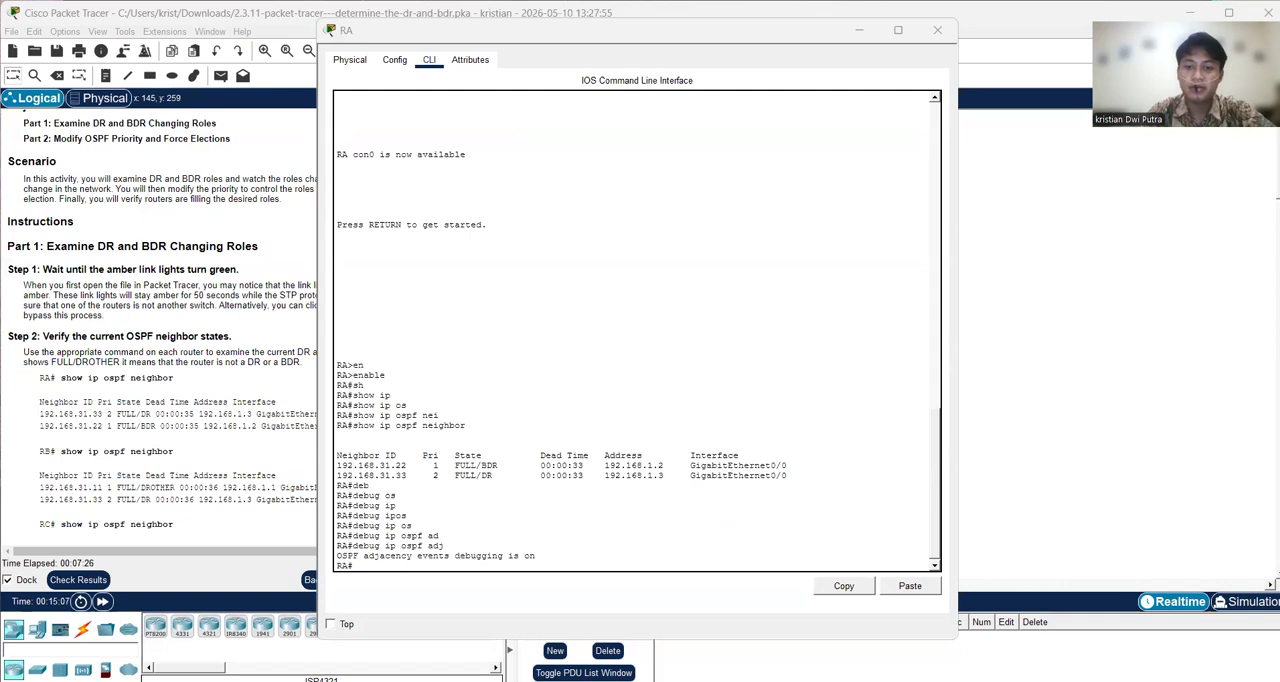
key("alt+Tab")
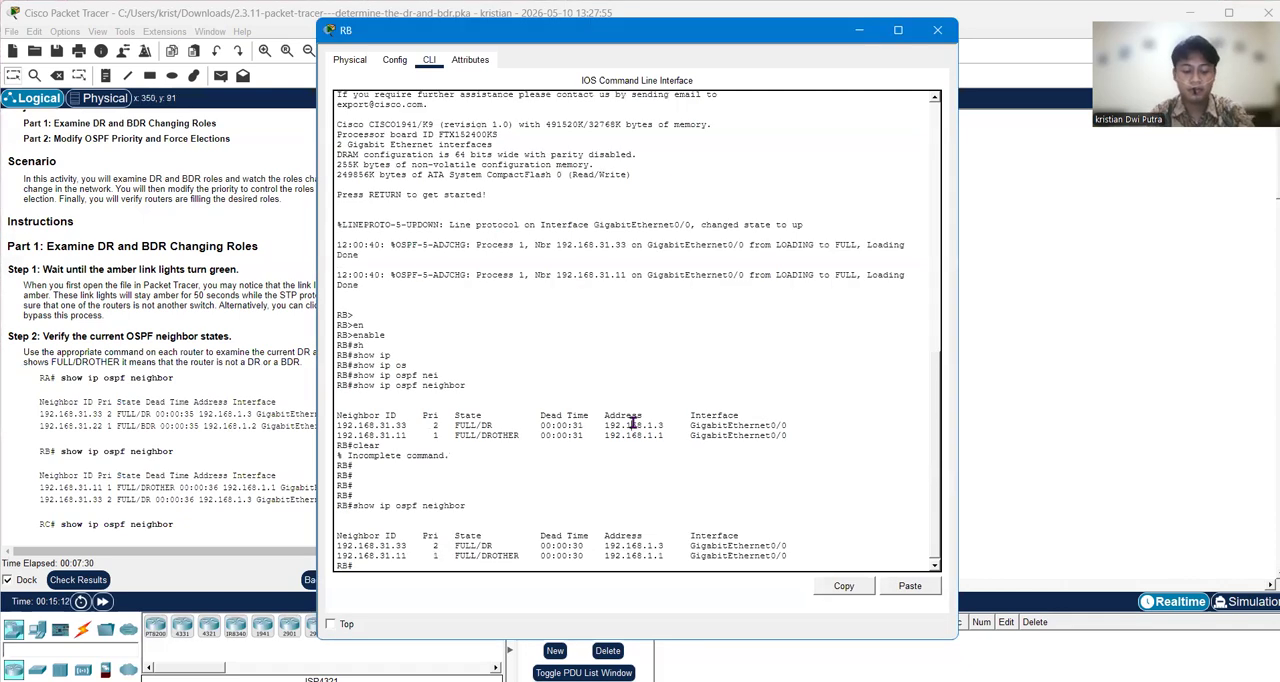
type("sh")
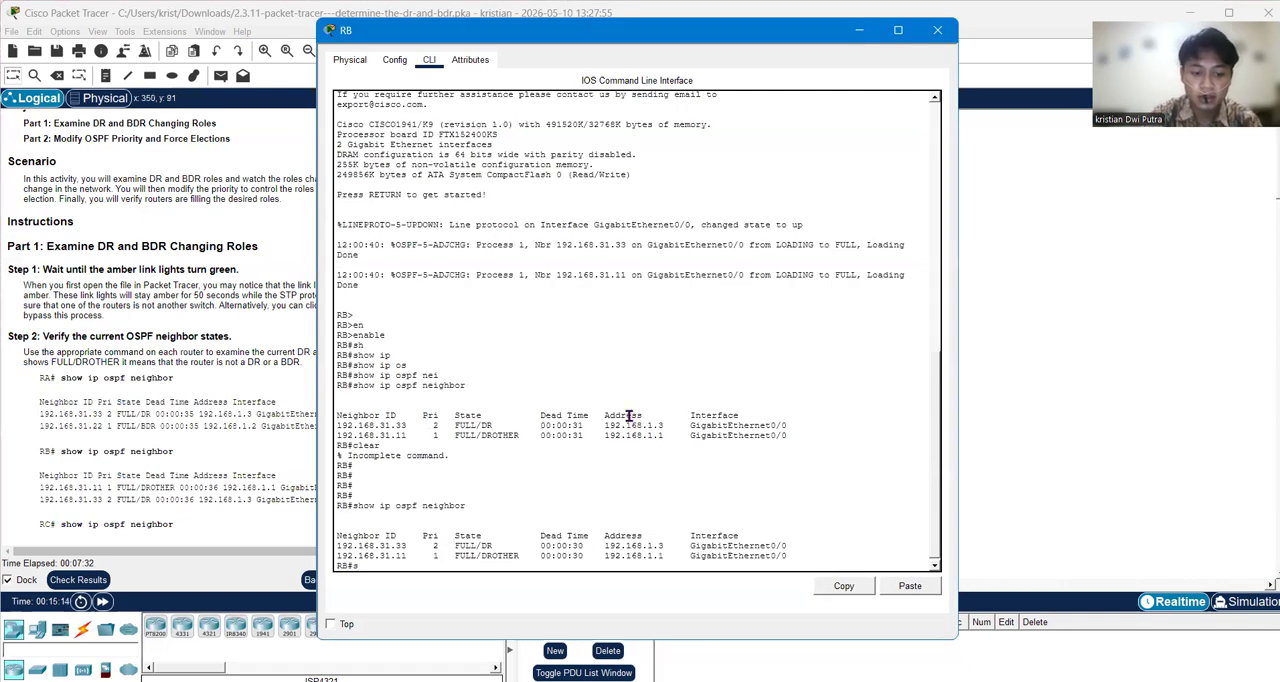
key("Tab")
type("ip")
key("Tab")
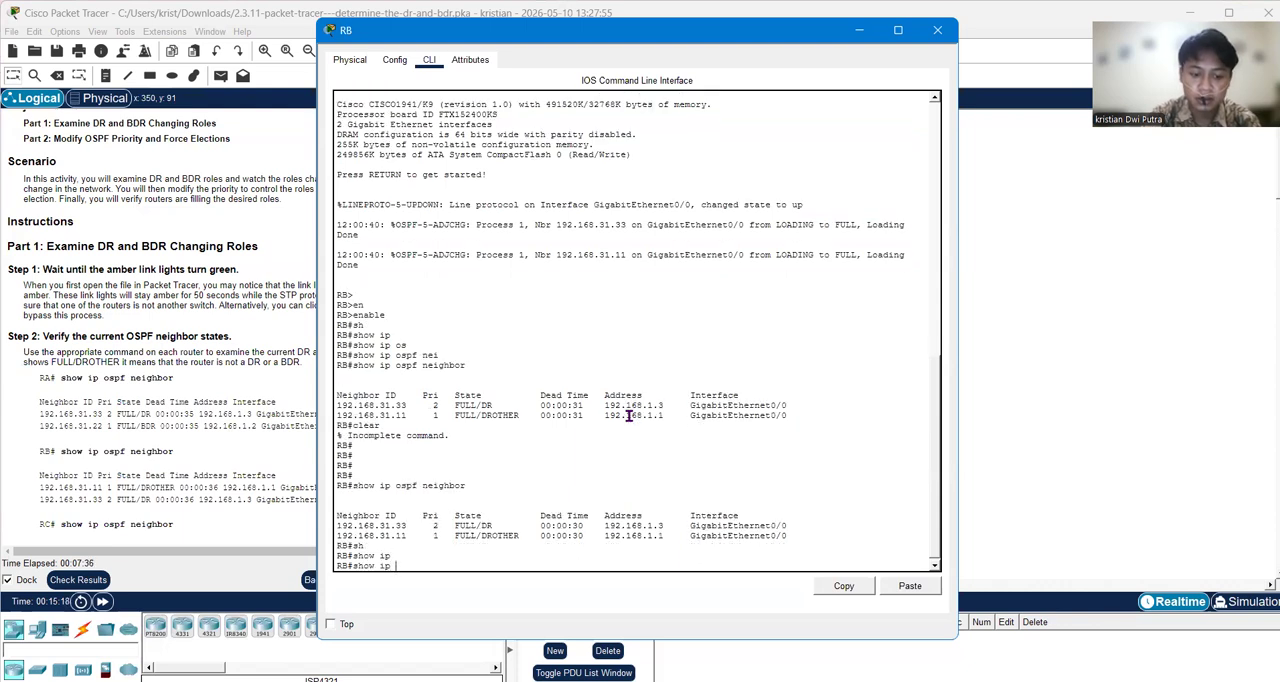
type("os")
key("Tab")
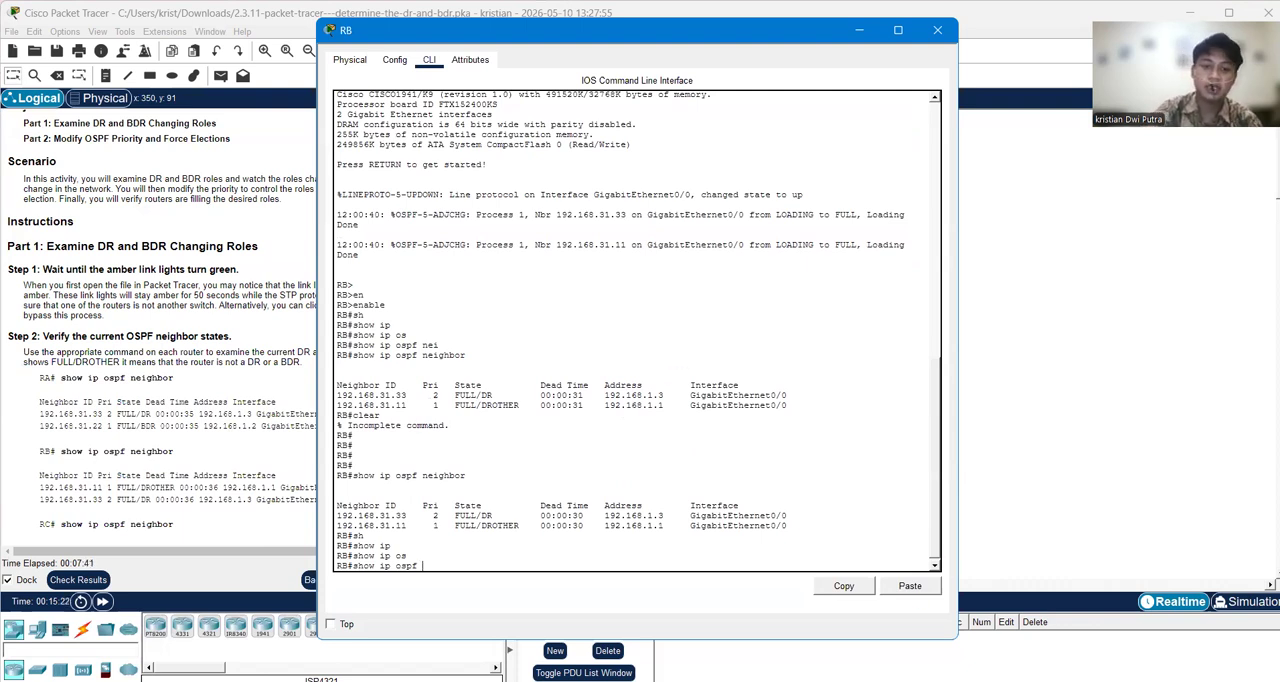
left_click(660, 594)
key("BackSpace")
key("BackSpace")
key("BackSpace")
key("BackSpace")
key("BackSpace")
key("BackSpace")
key("BackSpace")
key("BackSpace")
key("BackSpace")
key("BackSpace")
key("BackSpace")
key("BackSpace")
key("BackSpace")
Step: Turn on OSPF adjacency debugging on router RB with debug ip ospf adj and return to the topology
type("deb")
key("Tab")
type("ip os")
key("Tab")
type("ad")
key("Tab")
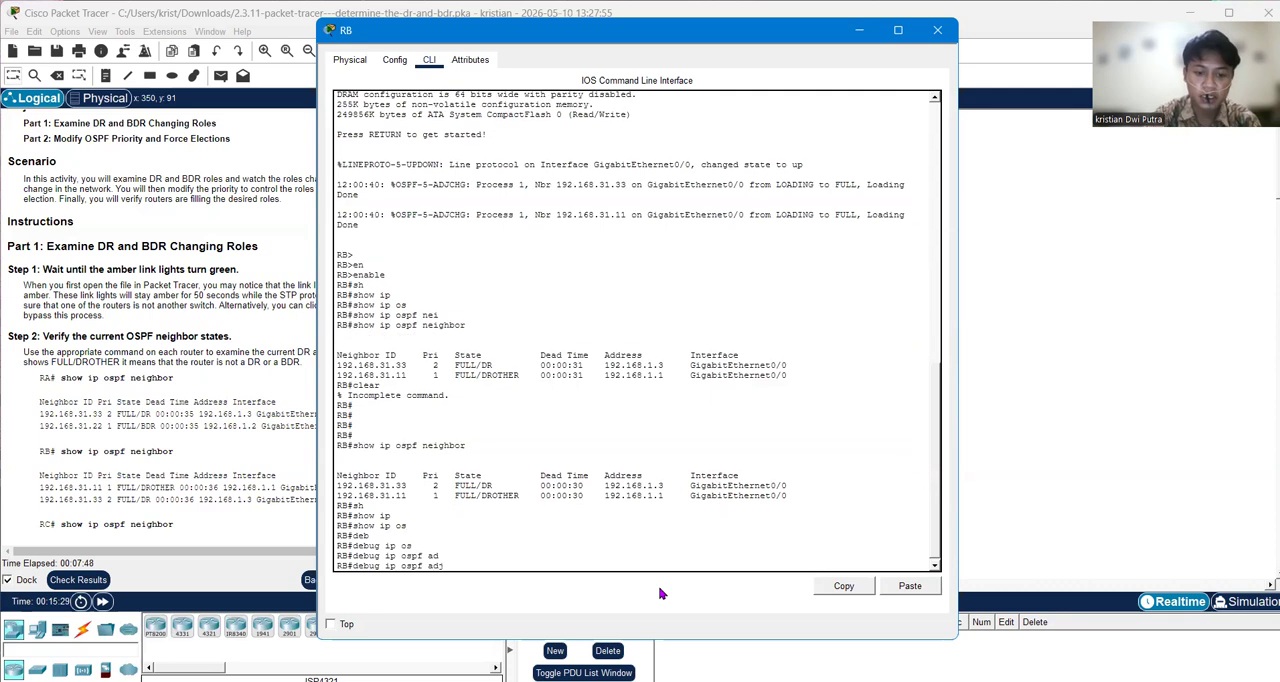
key("Return")
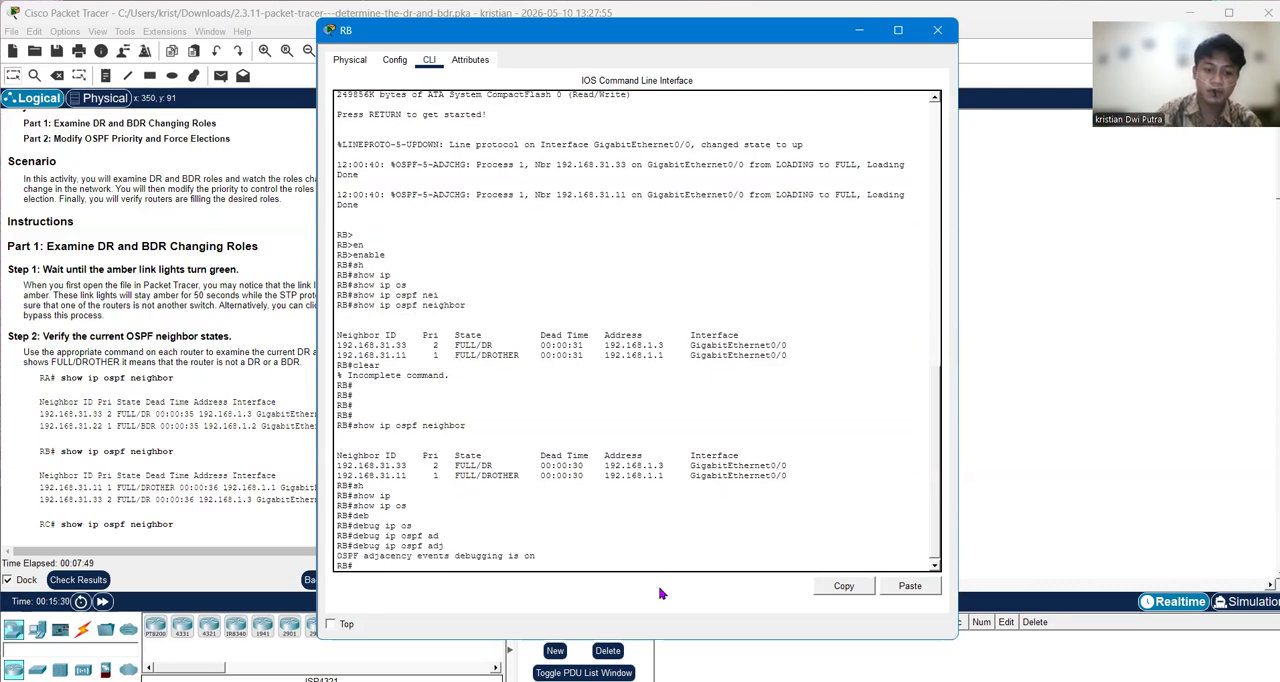
left_click(1188, 452)
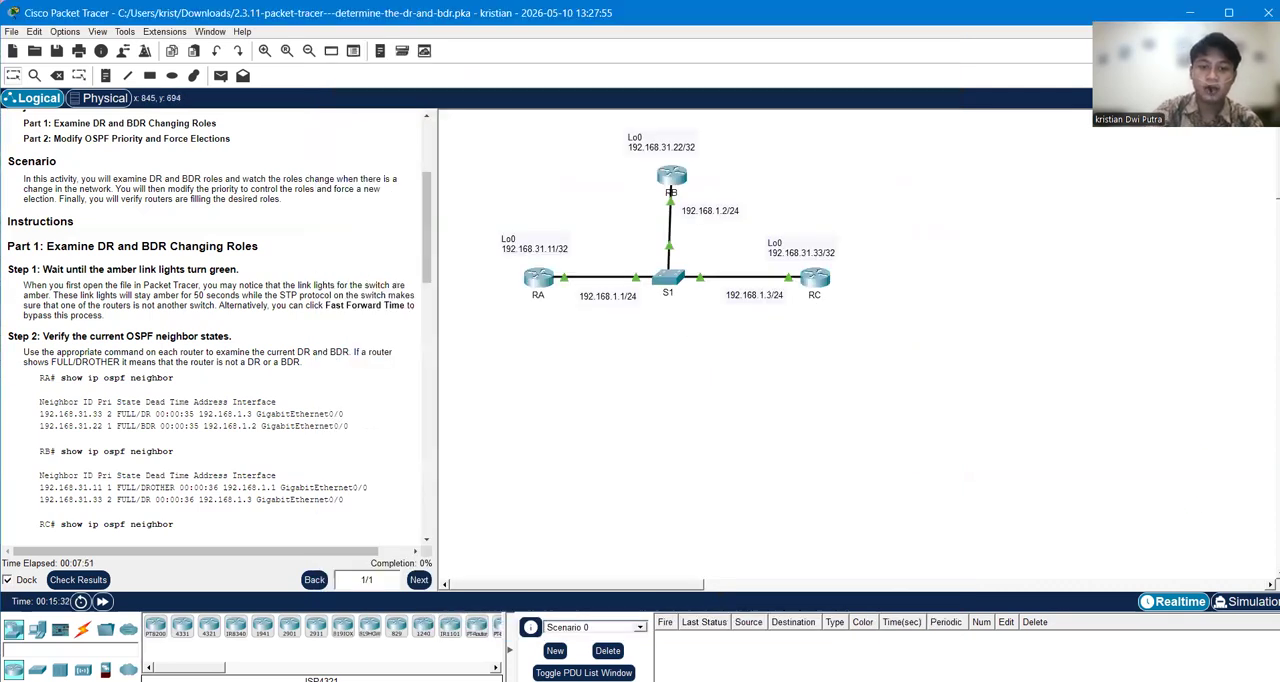
Step: Open the command line of router RC and enter global configuration mode with configure terminal
key("alt+Tab")
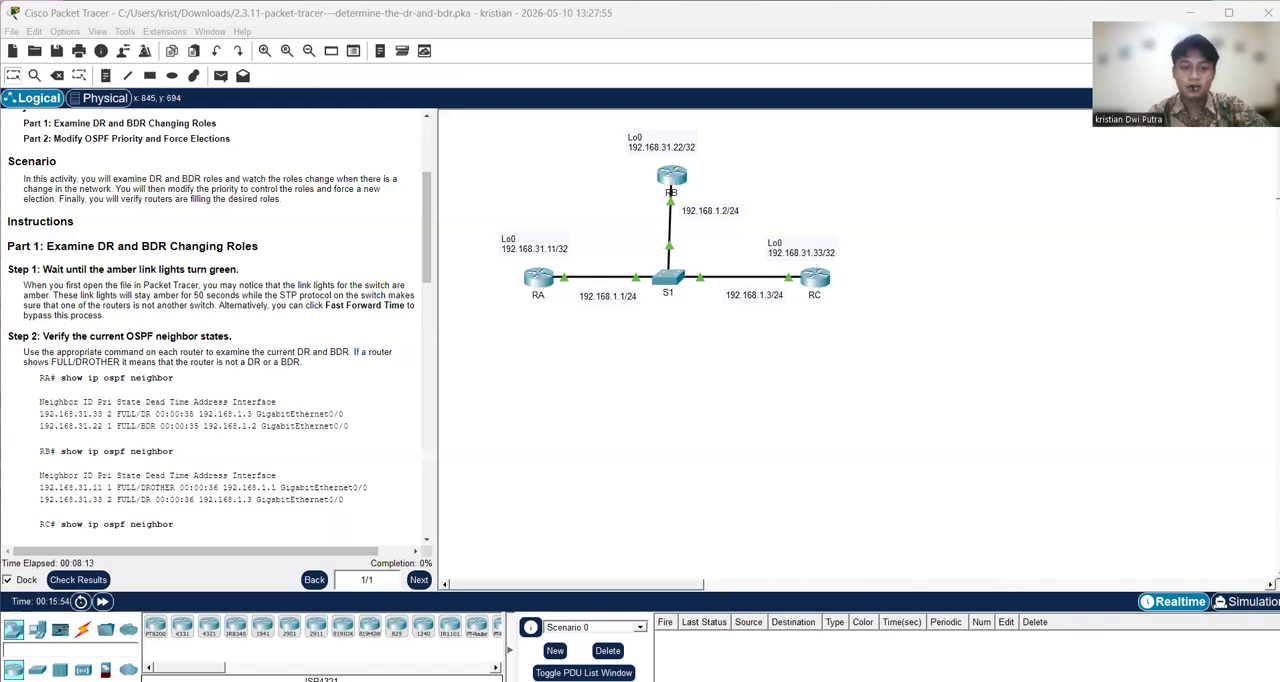
left_click(813, 281)
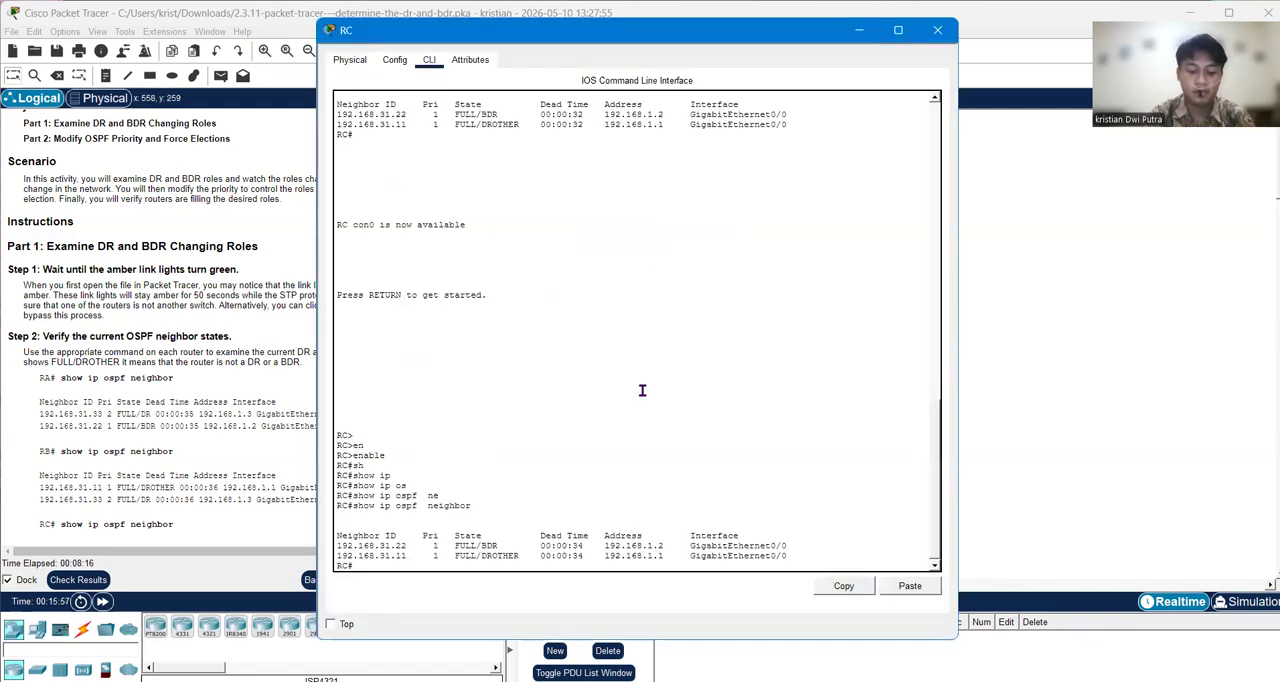
type("configure")
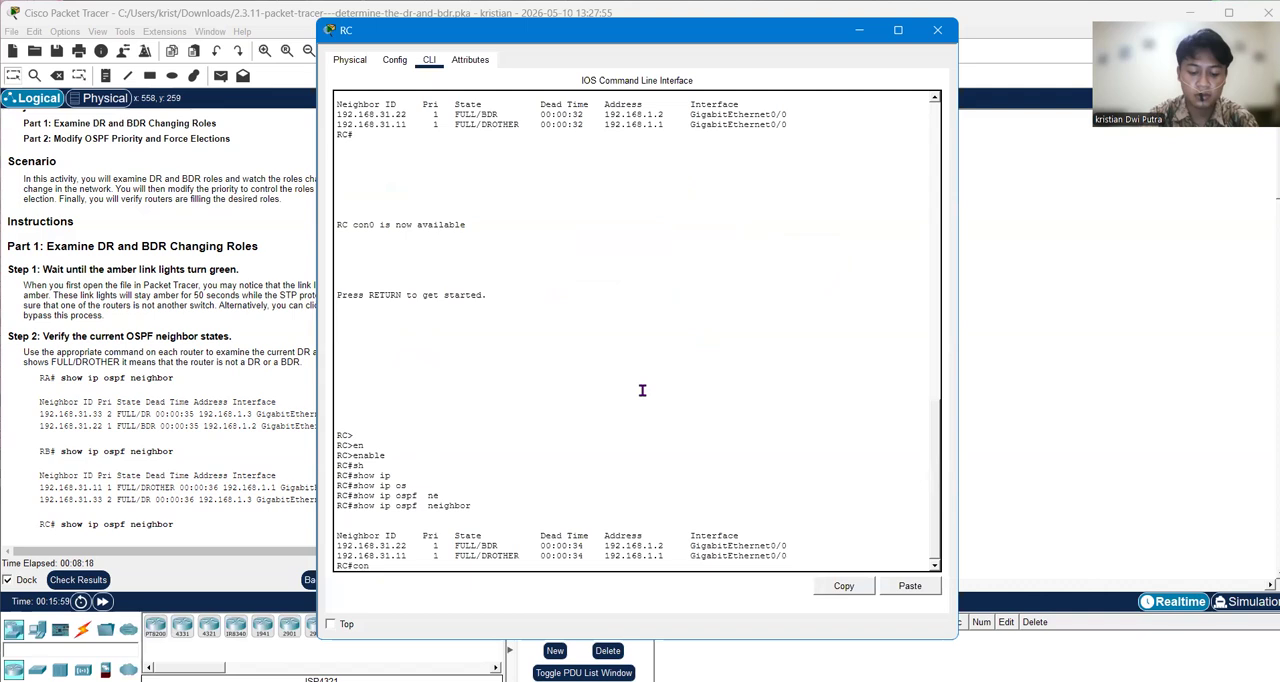
key("Tab")
type("y")
key("Tab")
key("BackSpace")
type("terminal")
key("Tab")
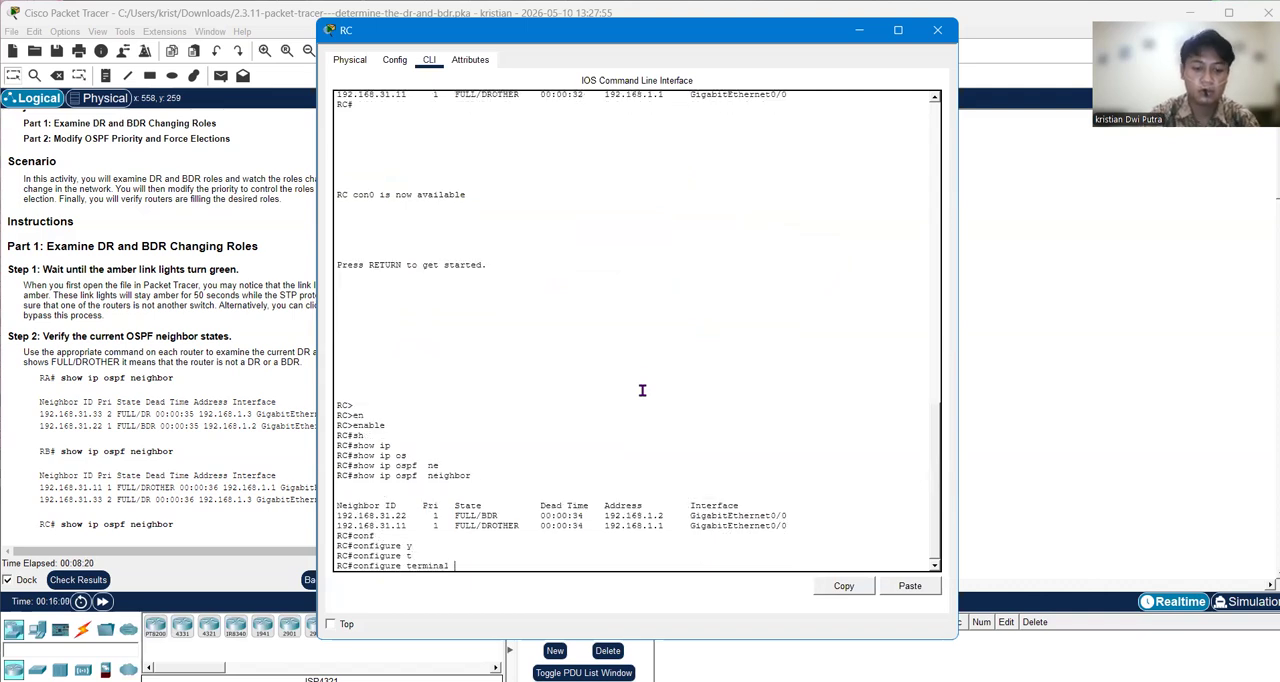
key("Return")
Step: Shut down interface g0/0 on router RC and return to the topology
type("in")
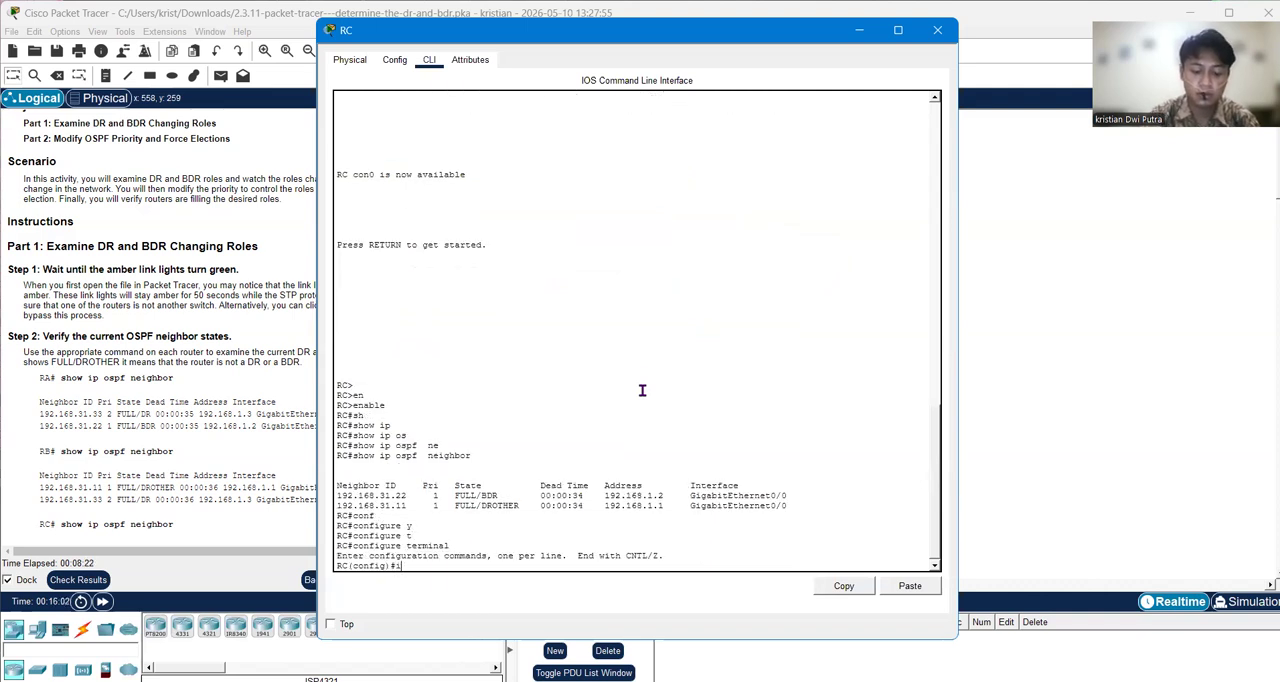
key("Tab")
type("g0/0")
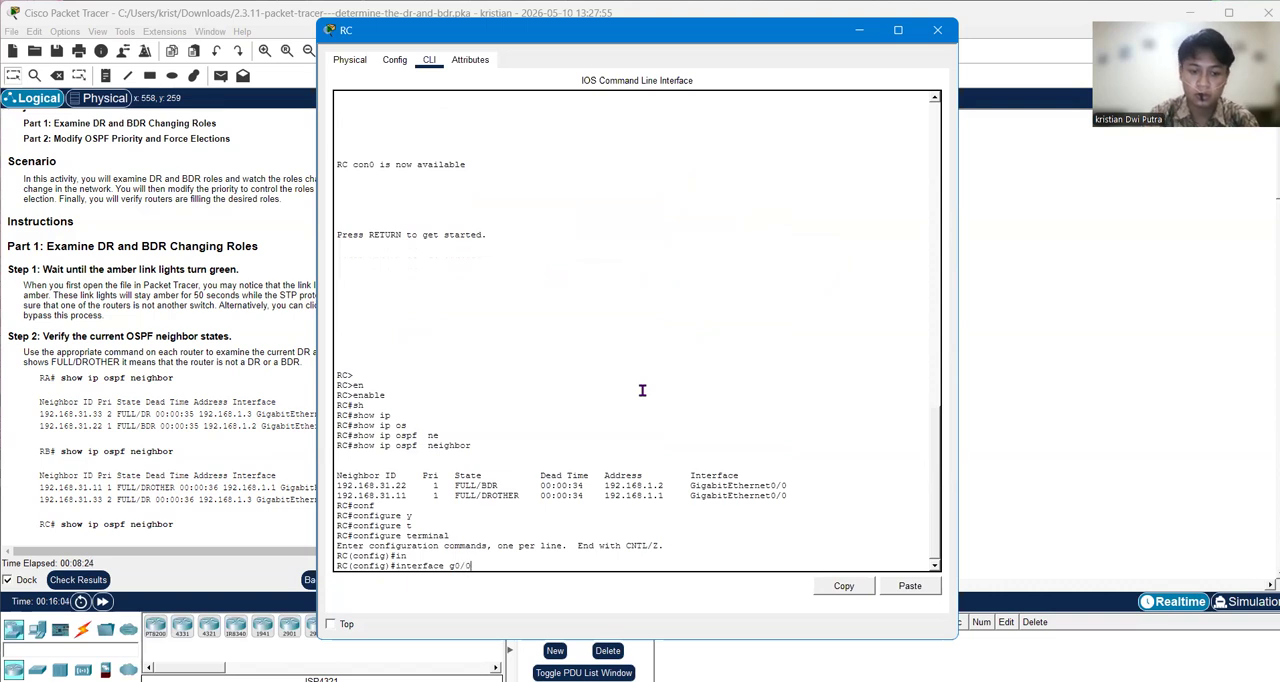
key("Return")
type("sh")
key("Tab")
key("Return")
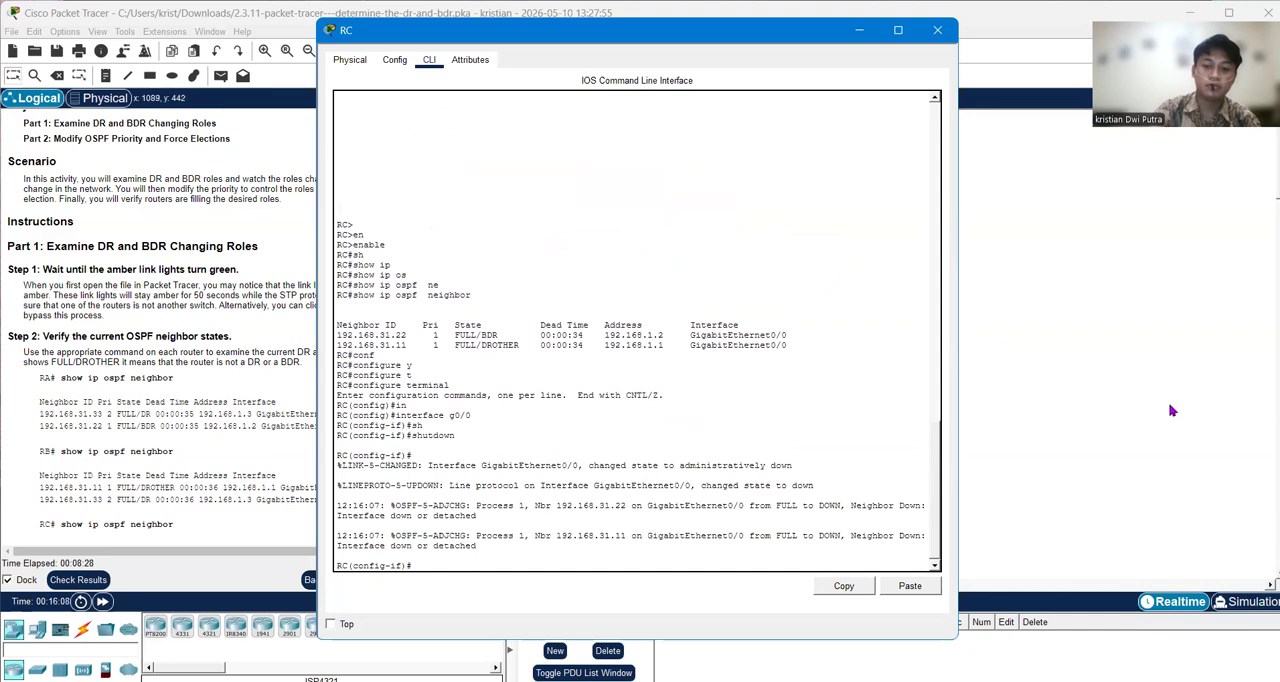
left_click(762, 458)
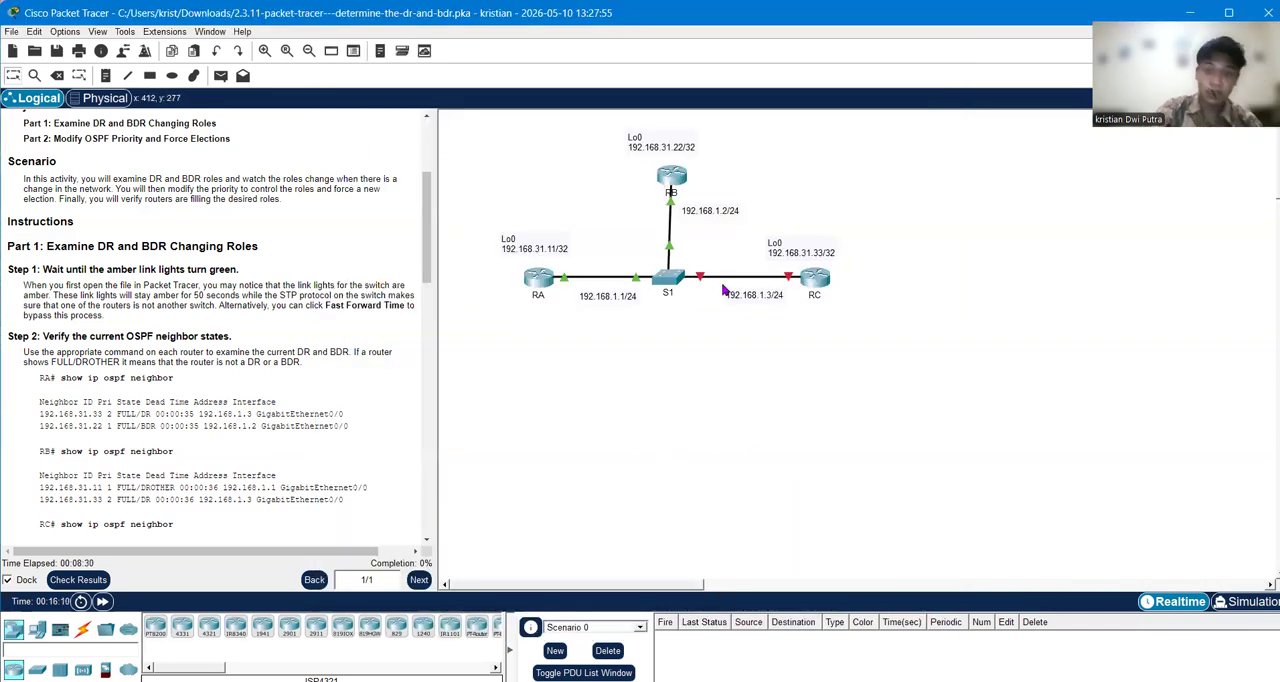
Step: Open the command line of router RB, rerun show ip ospf neighbor, and return to the topology
left_click(1024, 679)
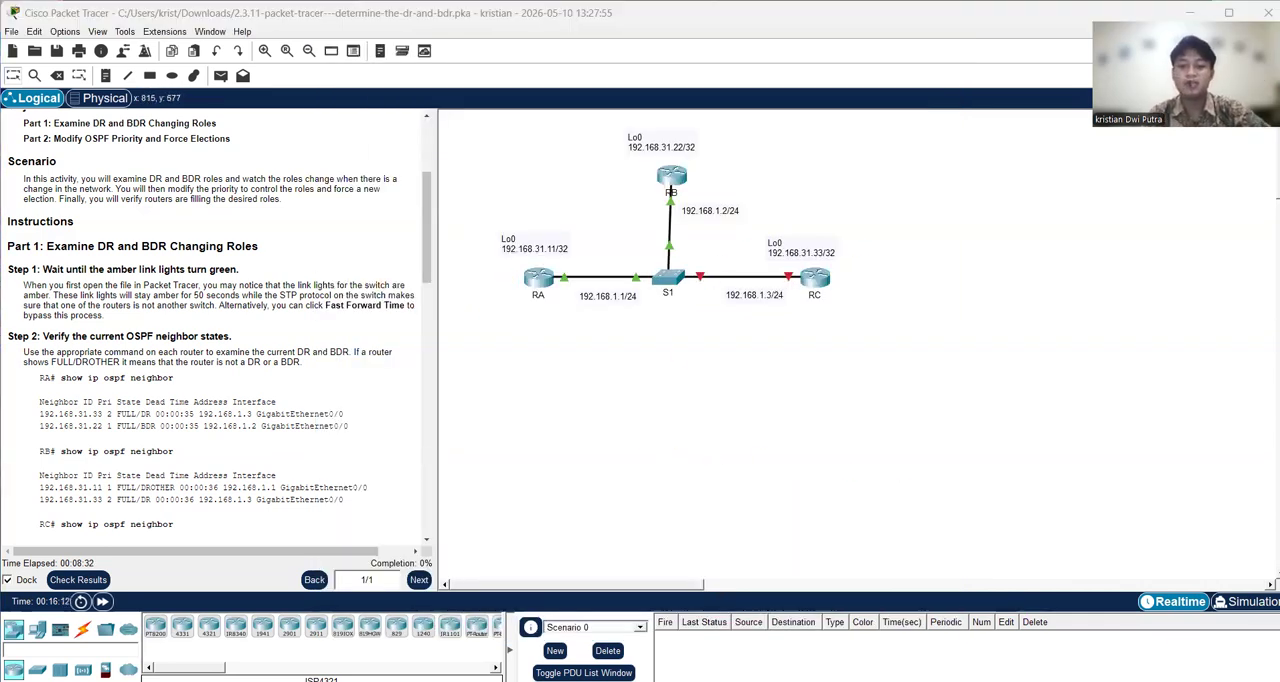
left_click(677, 355)
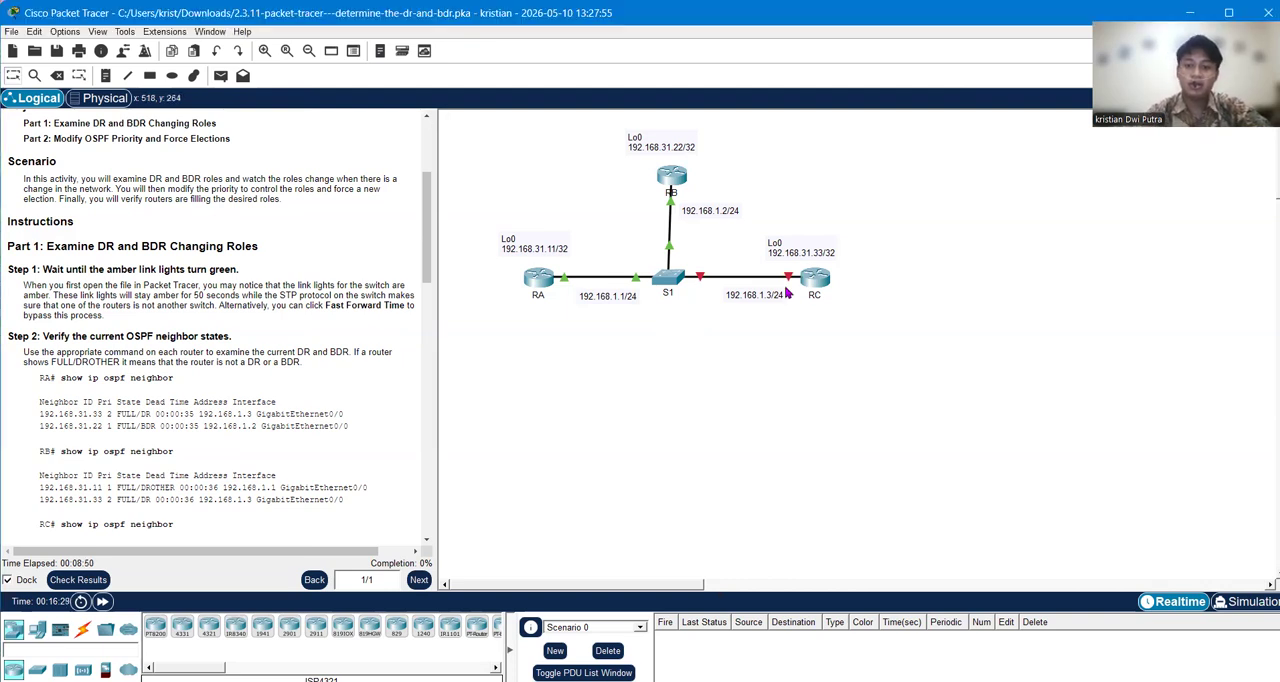
left_click(666, 175)
key("Up")
key("Return")
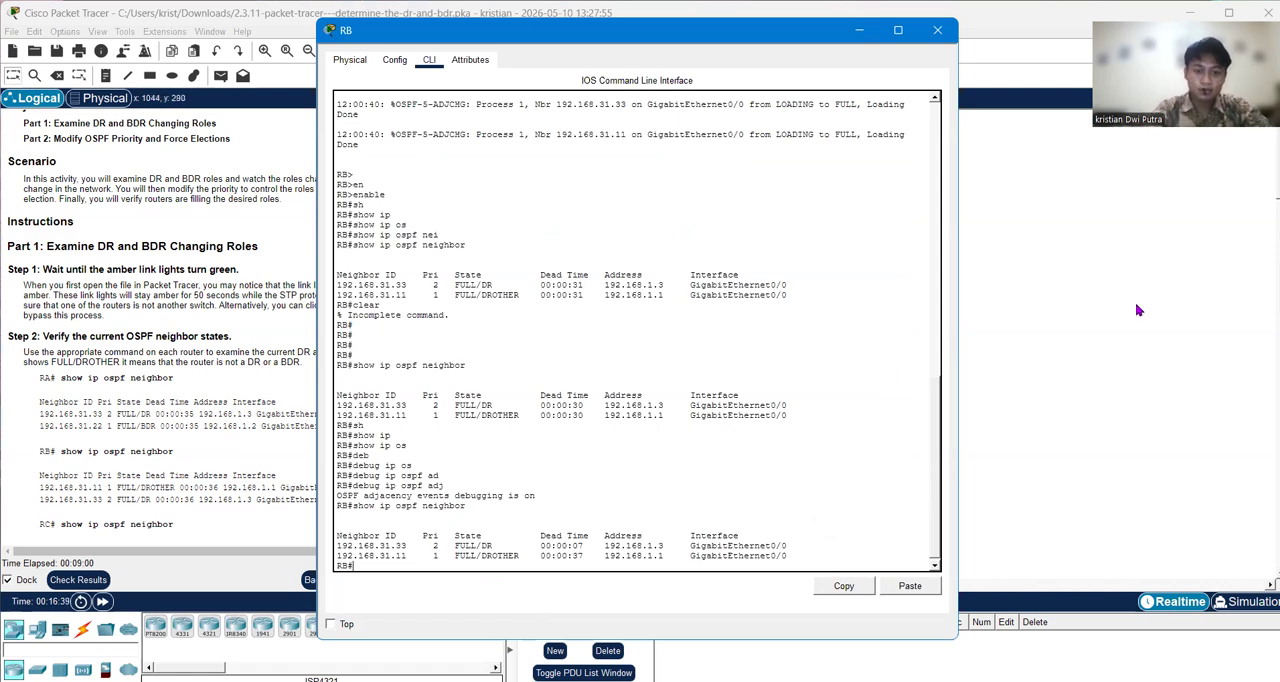
key("alt+Tab")
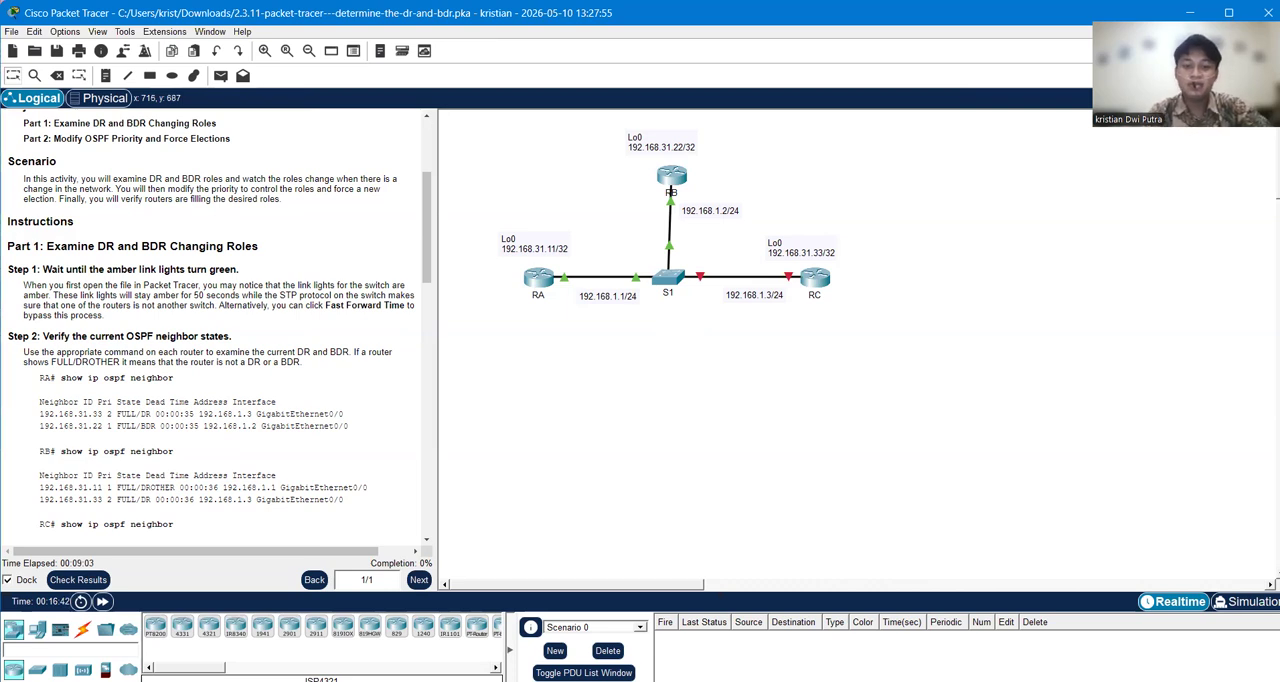
key("alt+Tab")
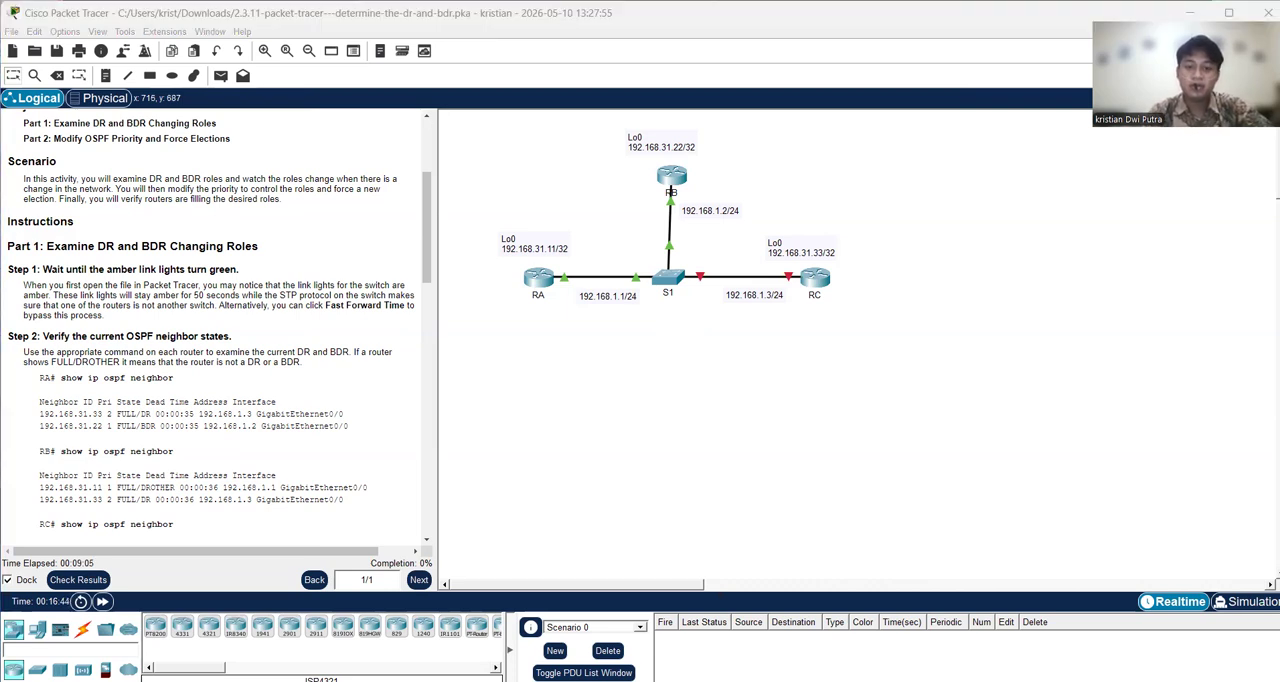
key("alt+Tab")
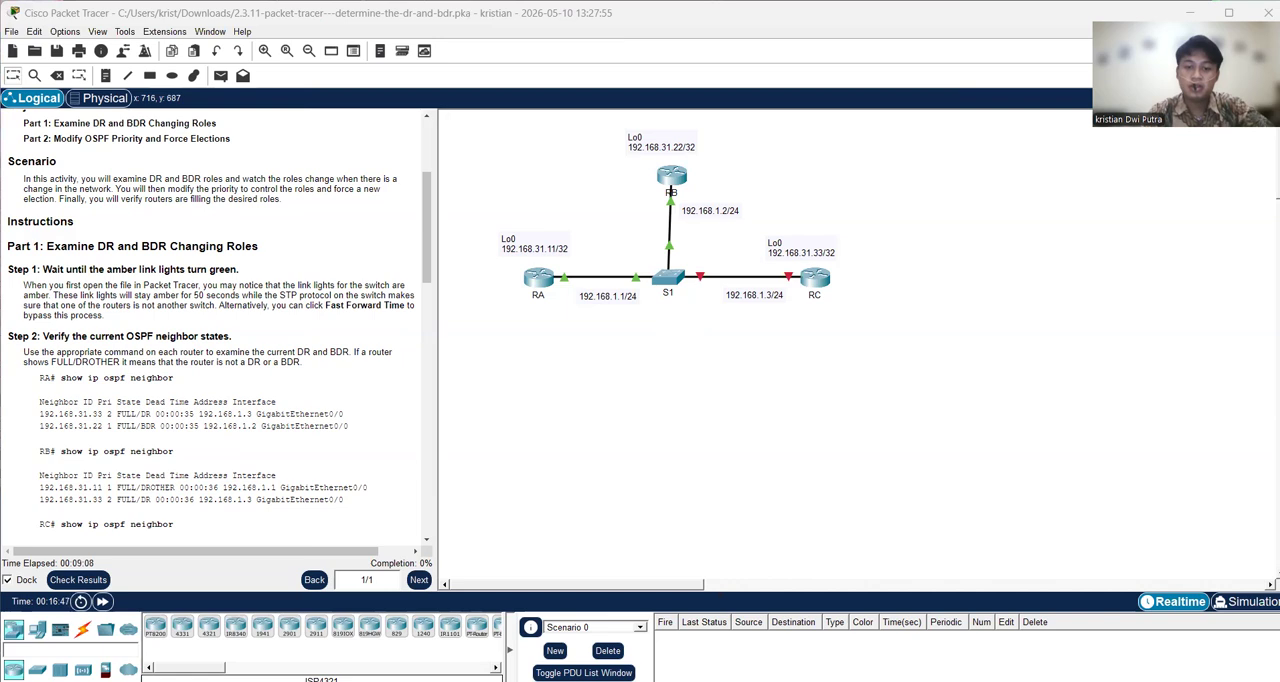
key("alt+Tab")
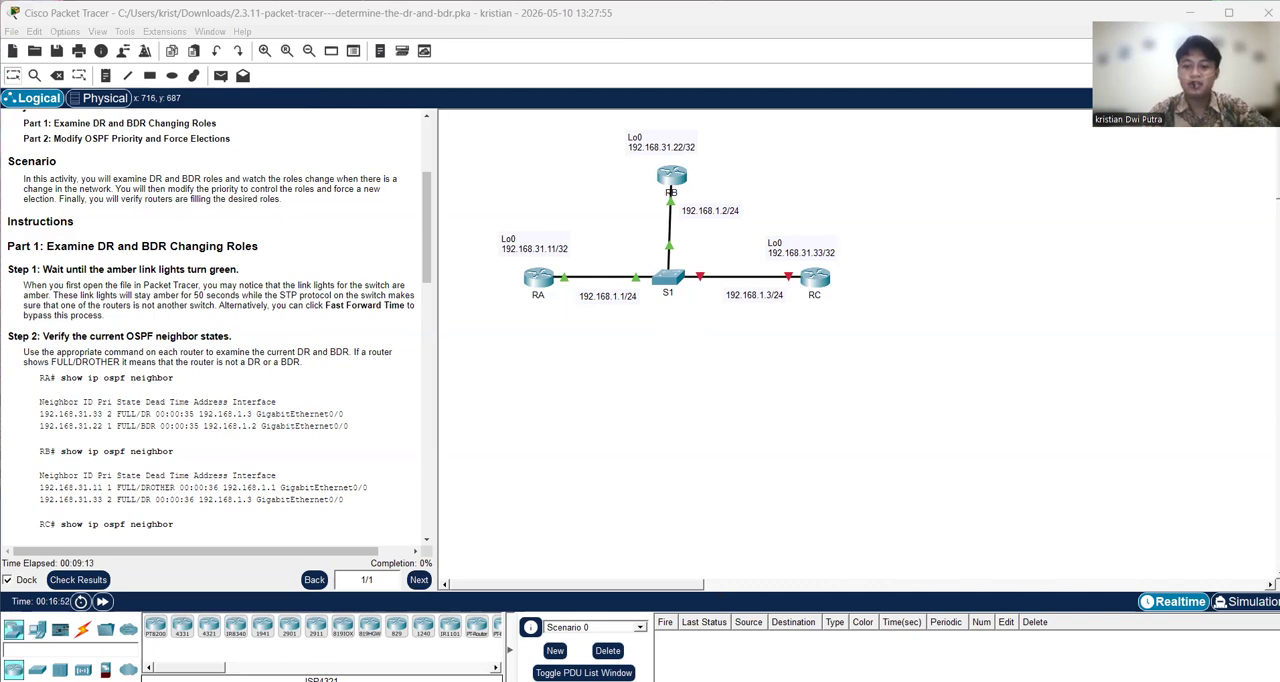
Step: Re-enable interface g0/0 on router RC with the command no shutdown
key("alt+Tab")
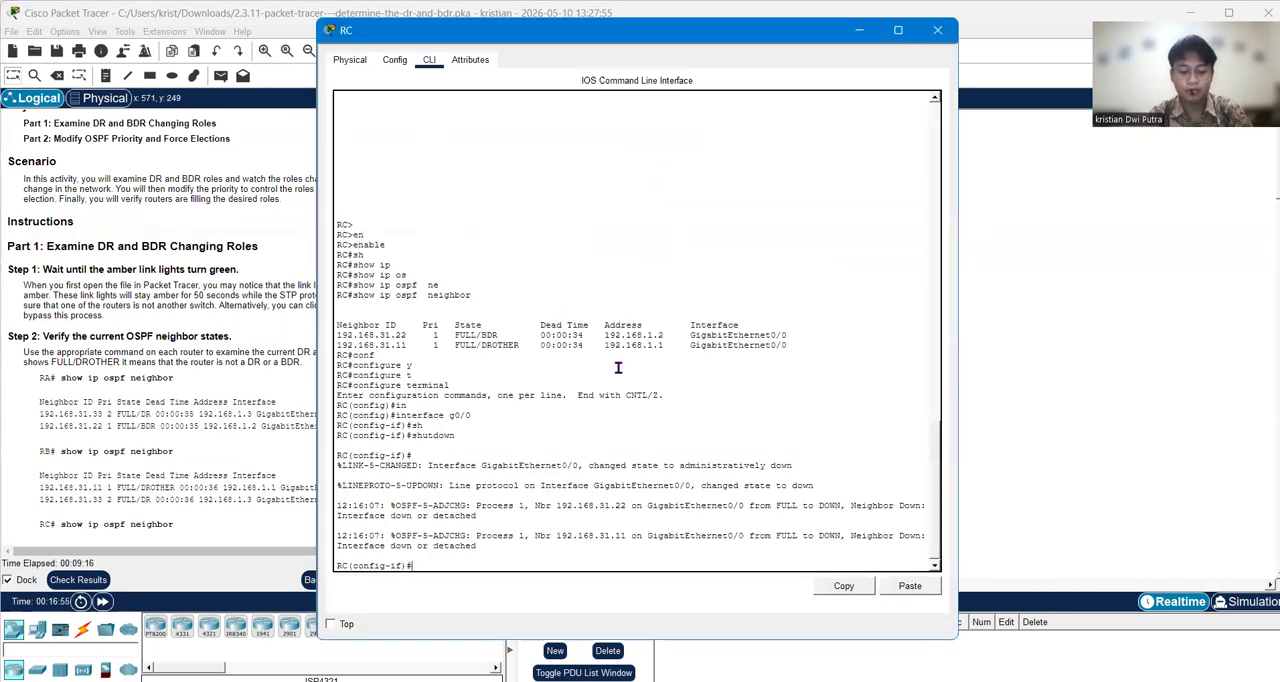
key("Up")
key("Up")
key("Down")
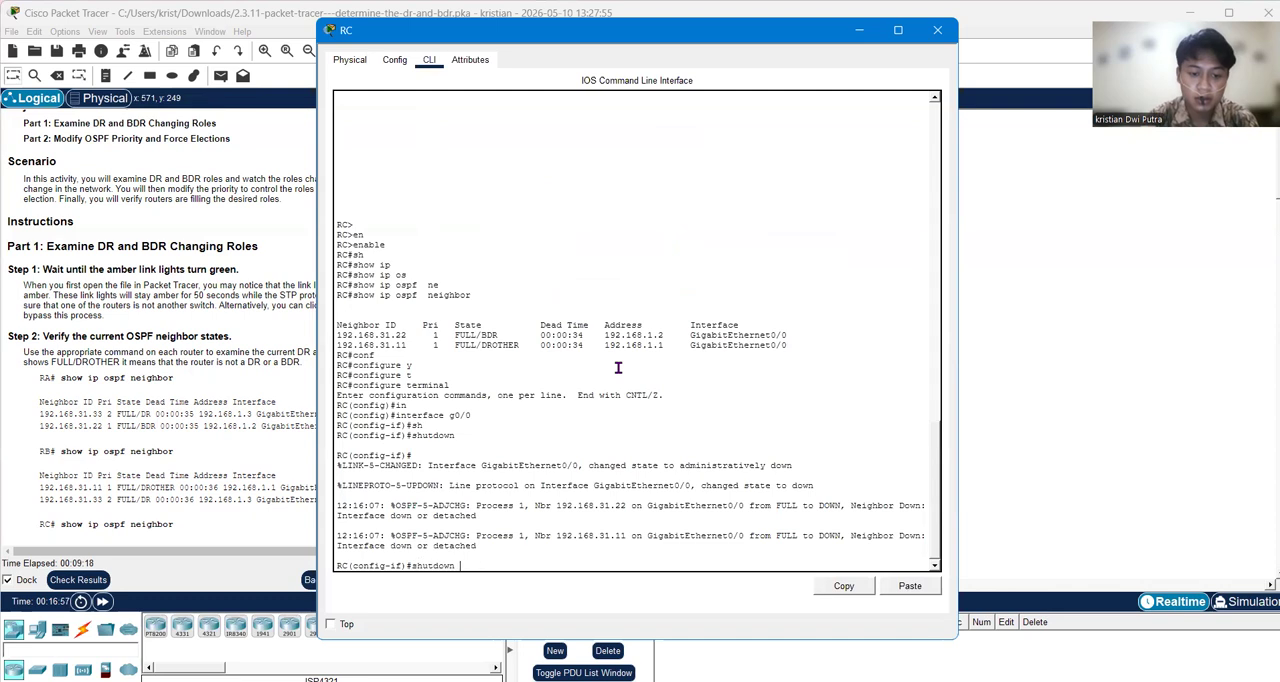
key("Home")
type("no")
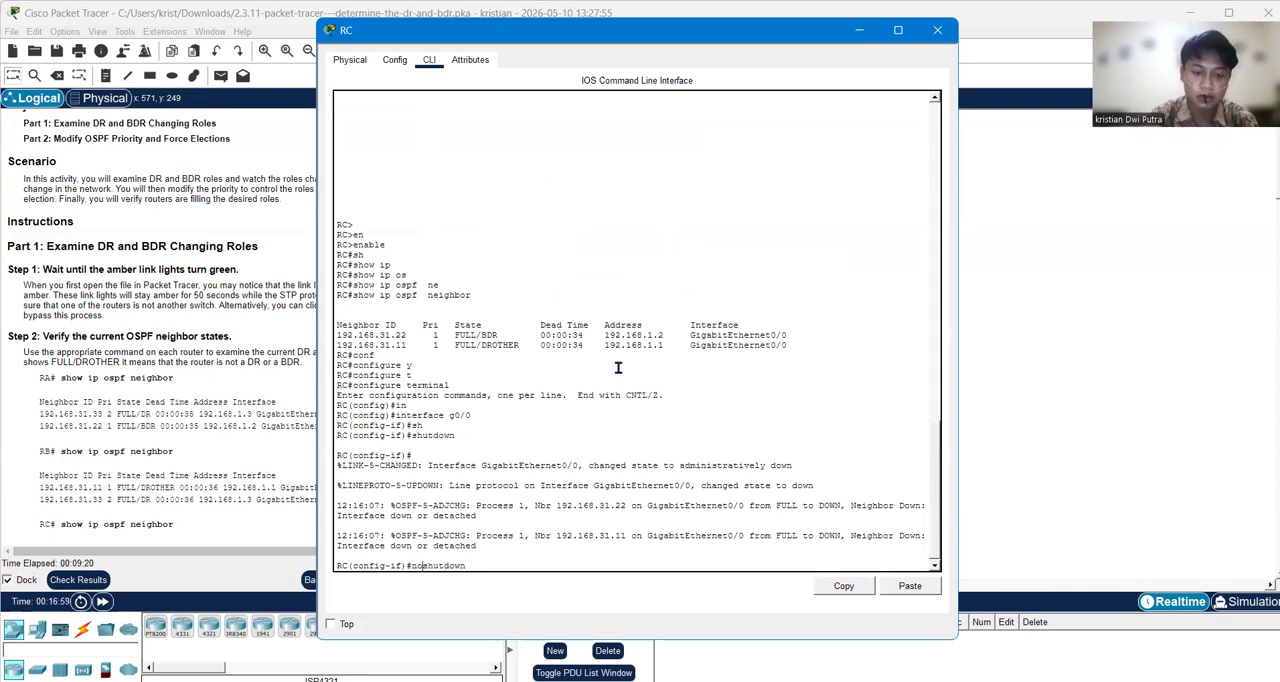
key("Return")
key("Return")
key("Return")
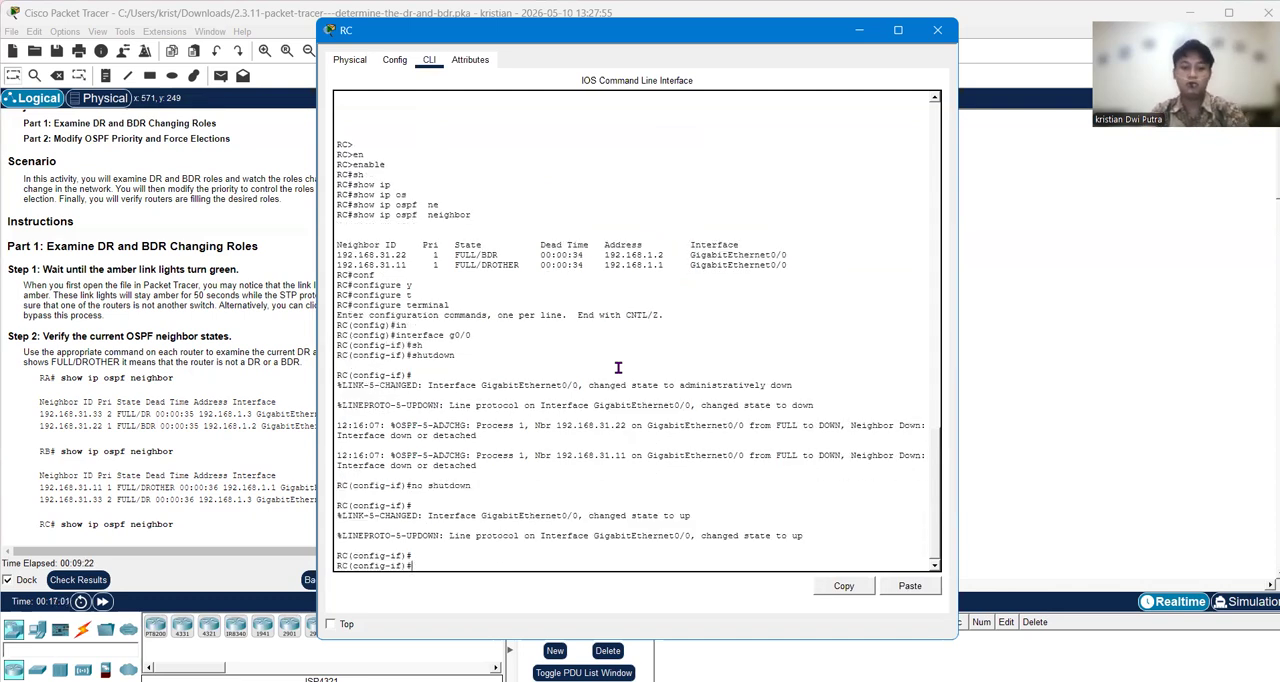
Step: Fast-forward the simulation time to let the new DR/BDR election take place
left_click(103, 602)
left_click(103, 602)
left_click(103, 602)
left_click(103, 602)
left_click(103, 602)
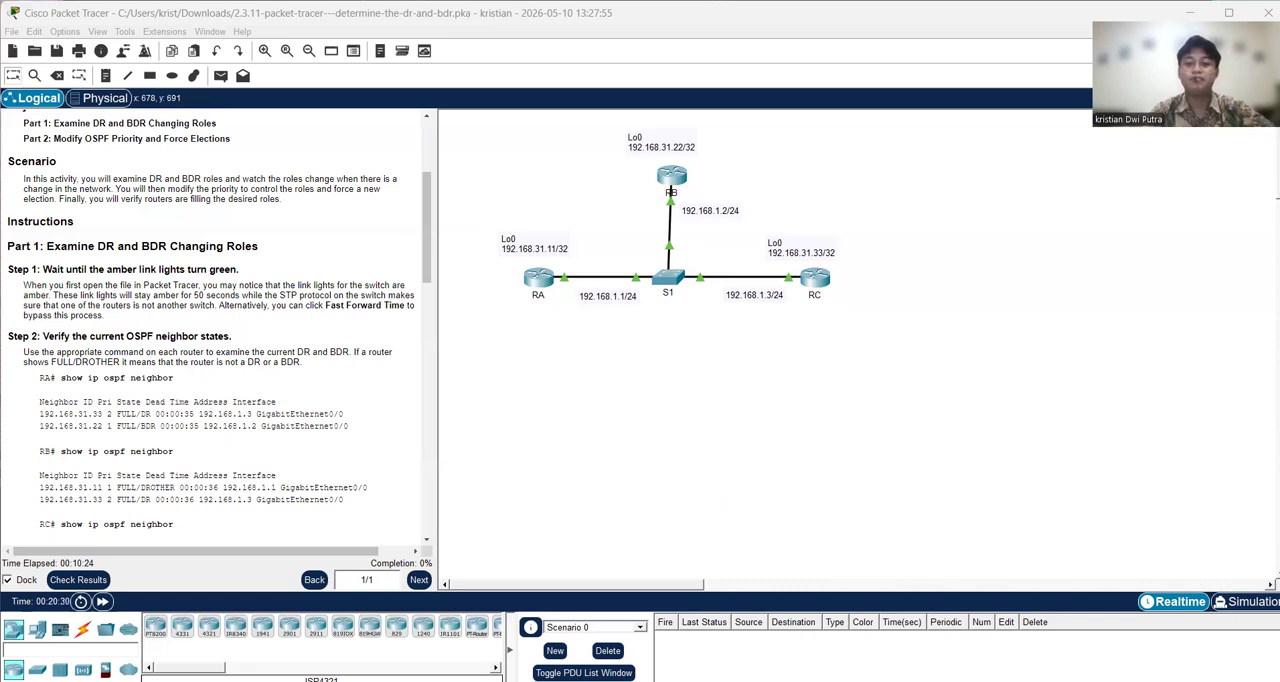
Step: Review the OSPF debug output on router RA, turn off its debugging with undebug all, and return to the topology
left_click(538, 279)
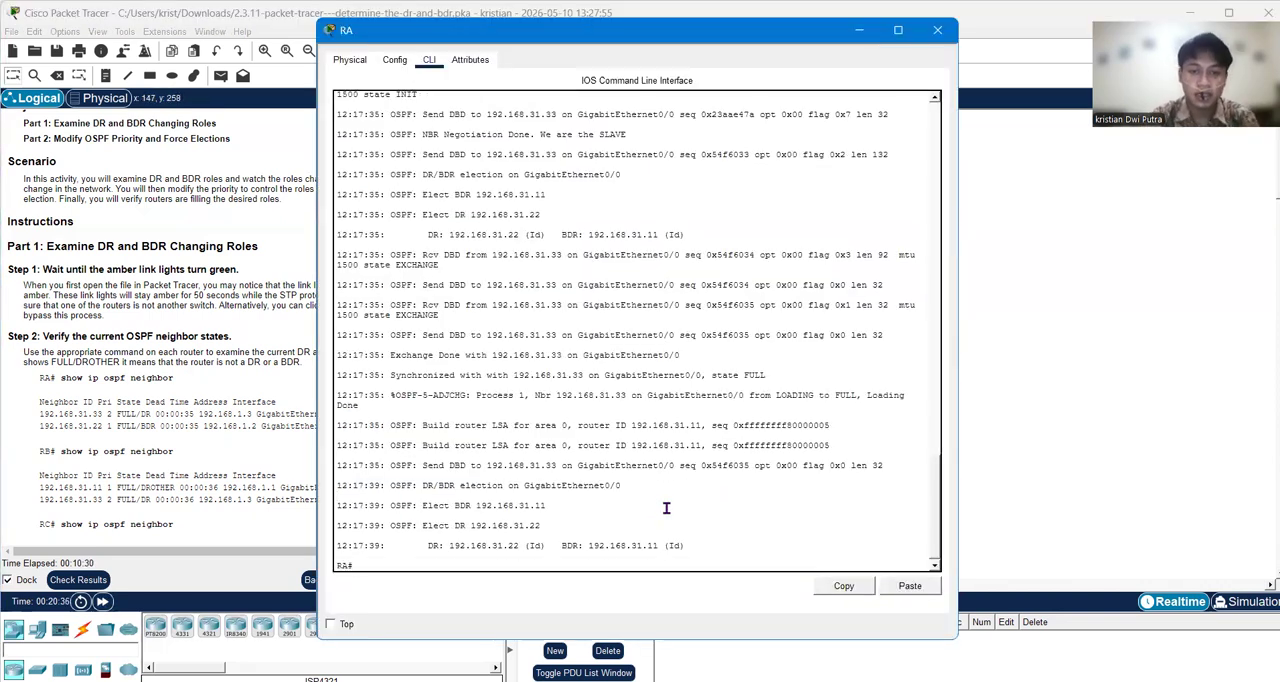
scroll(666, 508, "up", 15)
scroll(666, 508, "down", 15)
type("unde")
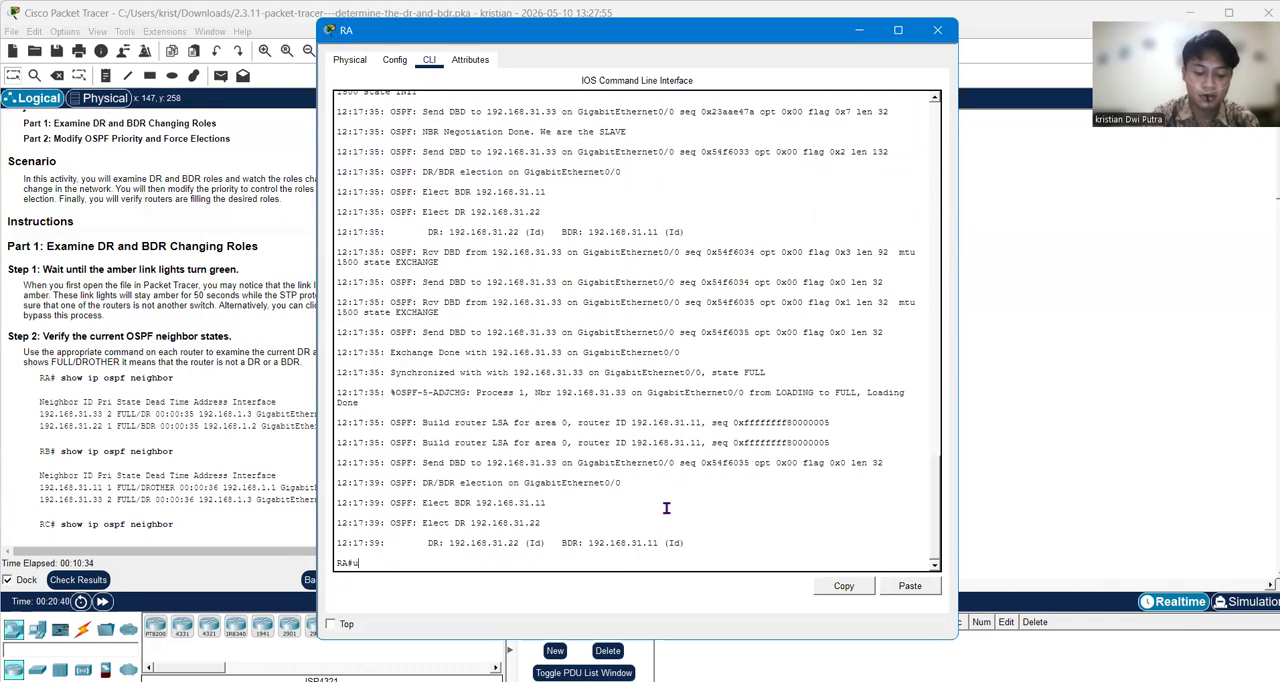
key("Tab")
type("al")
key("Tab")
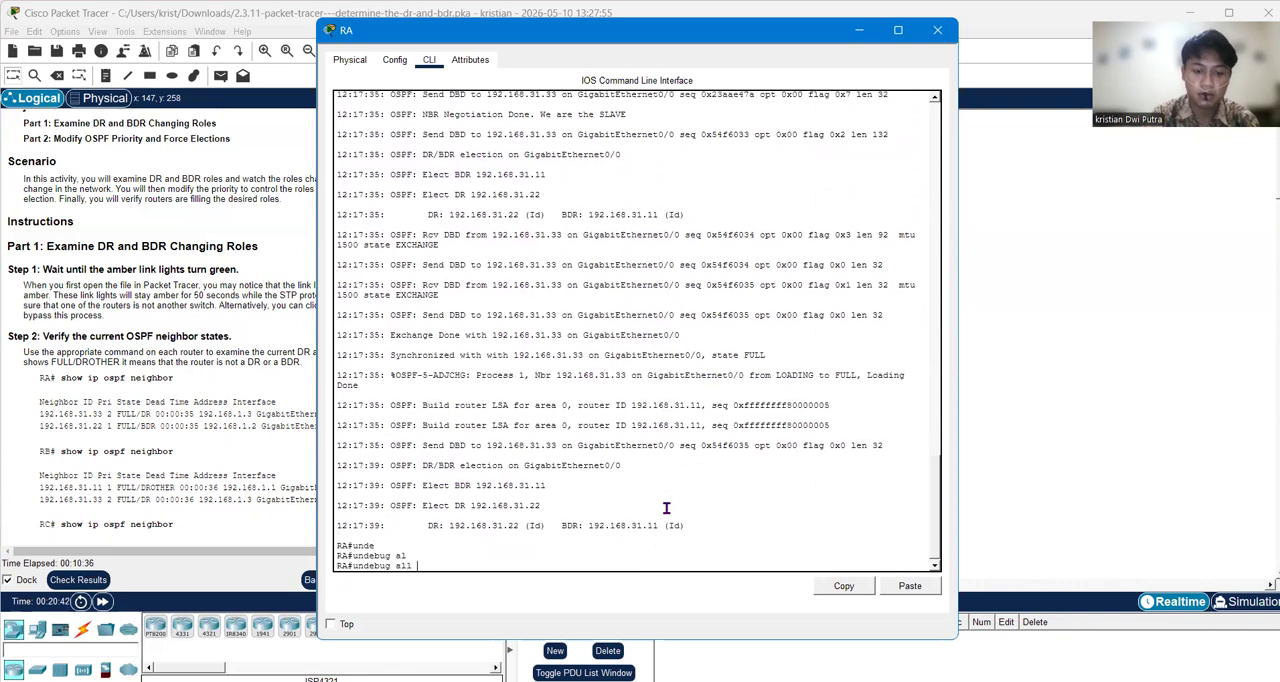
key("Return")
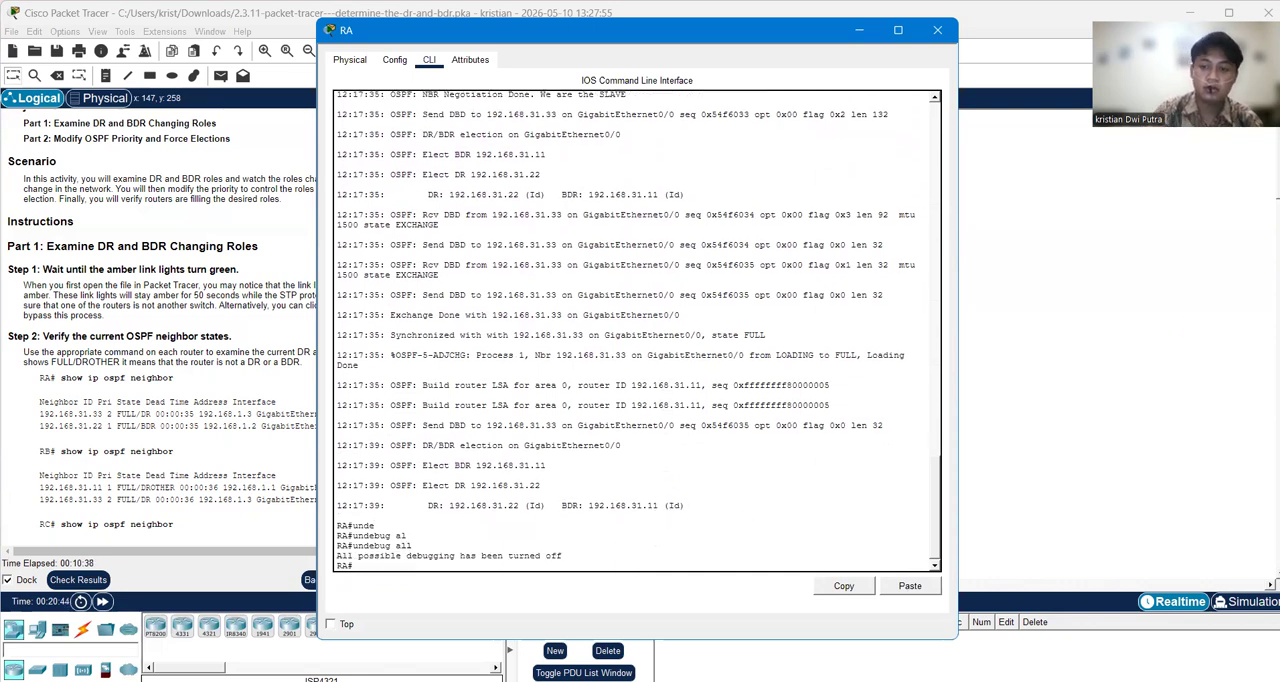
left_click(1176, 335)
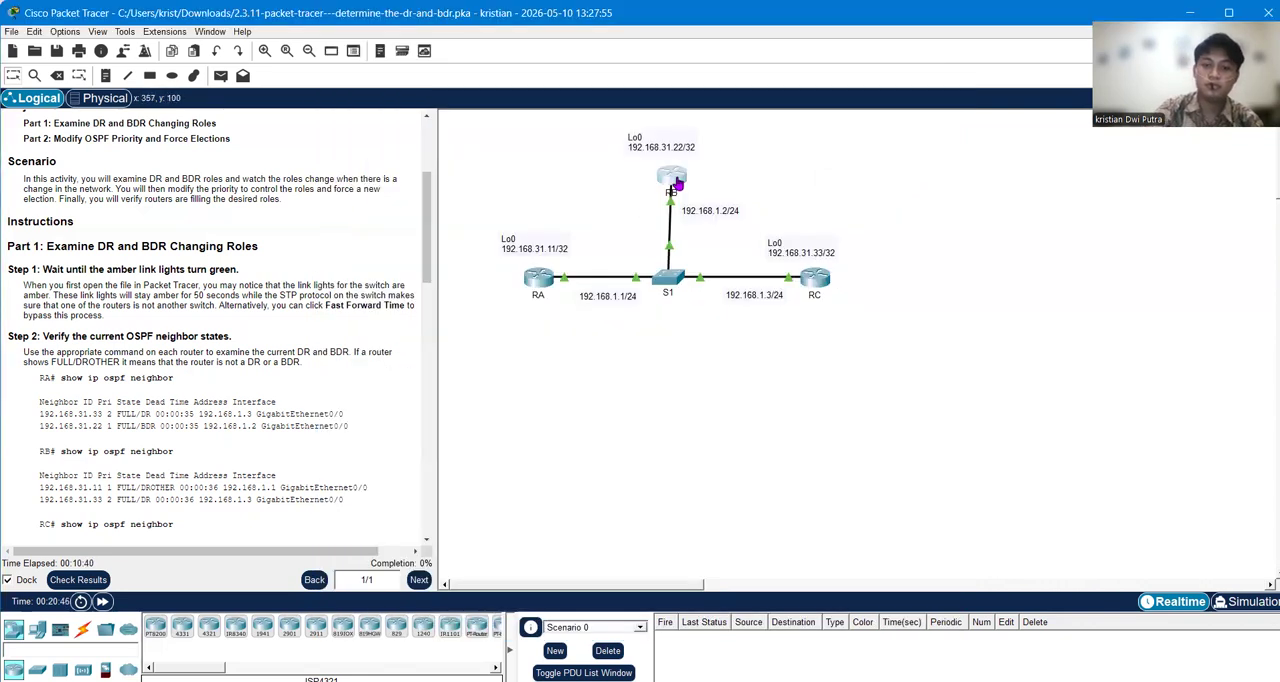
Step: Turn off all debugging on router RB with the command undebug all
left_click(671, 180)
type("und")
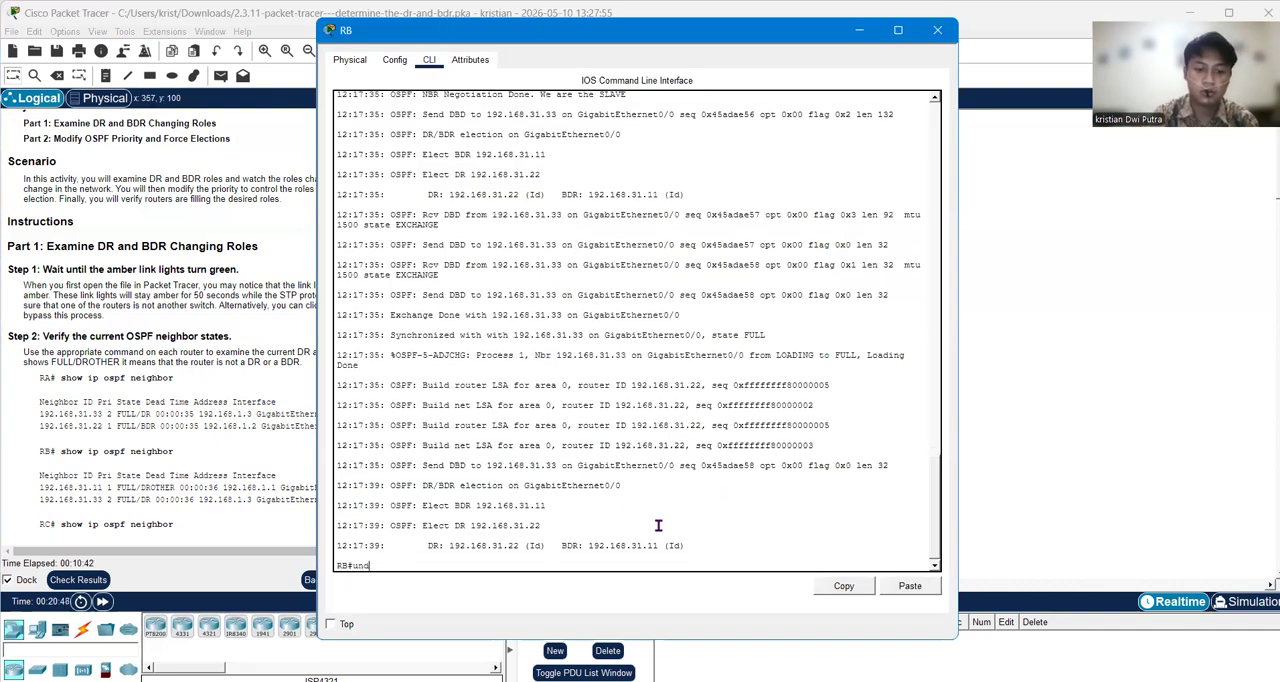
key("Tab")
type("al")
key("Tab")
key("Return")
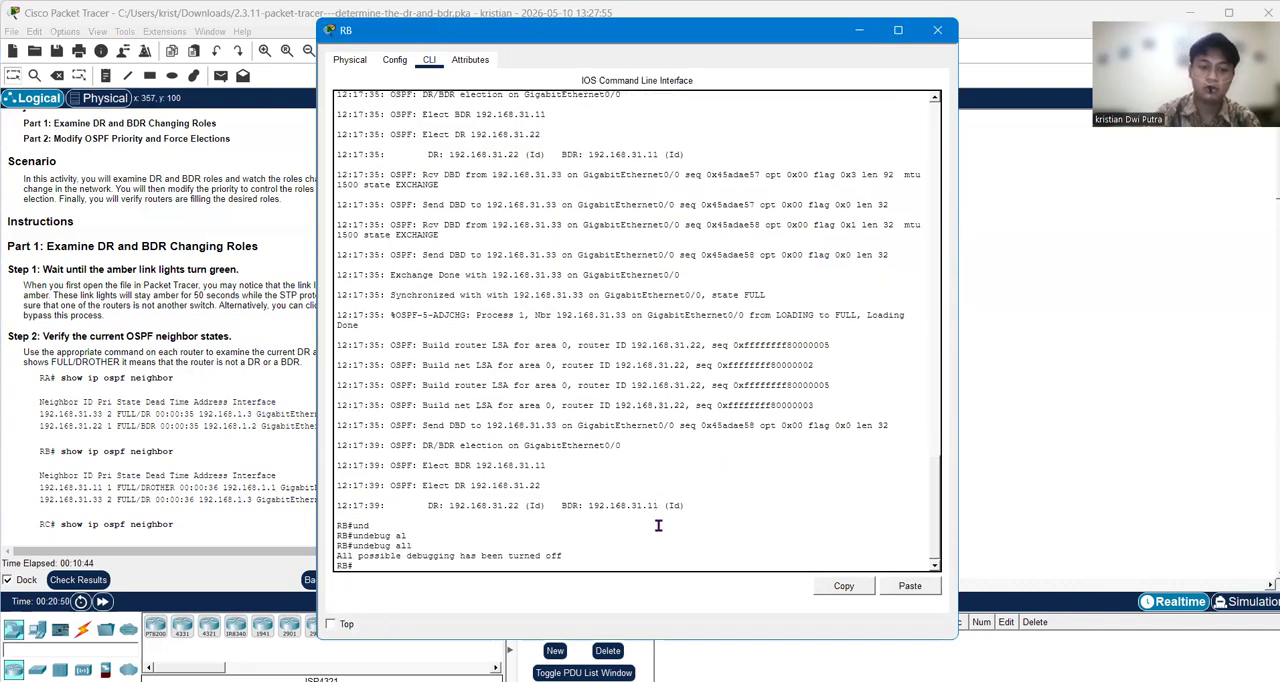
left_click(1060, 223)
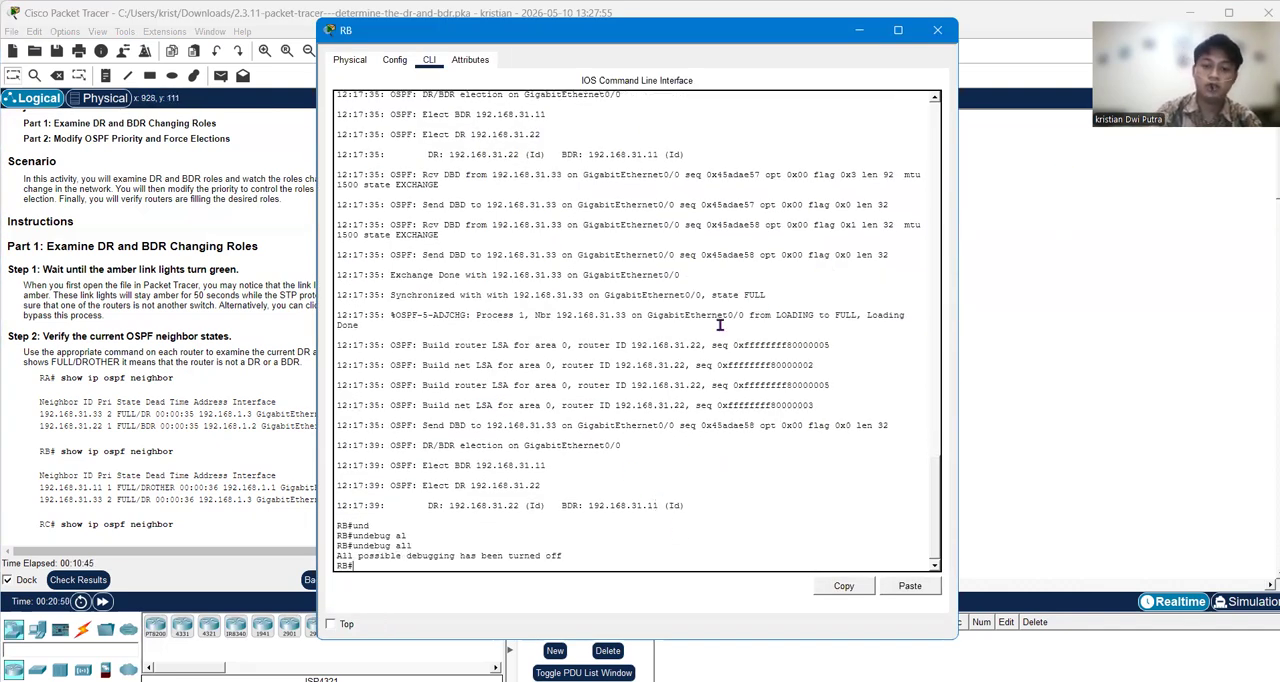
Step: Switch to the command line of router RC and exit interface configuration mode
left_click(684, 364)
type("u")
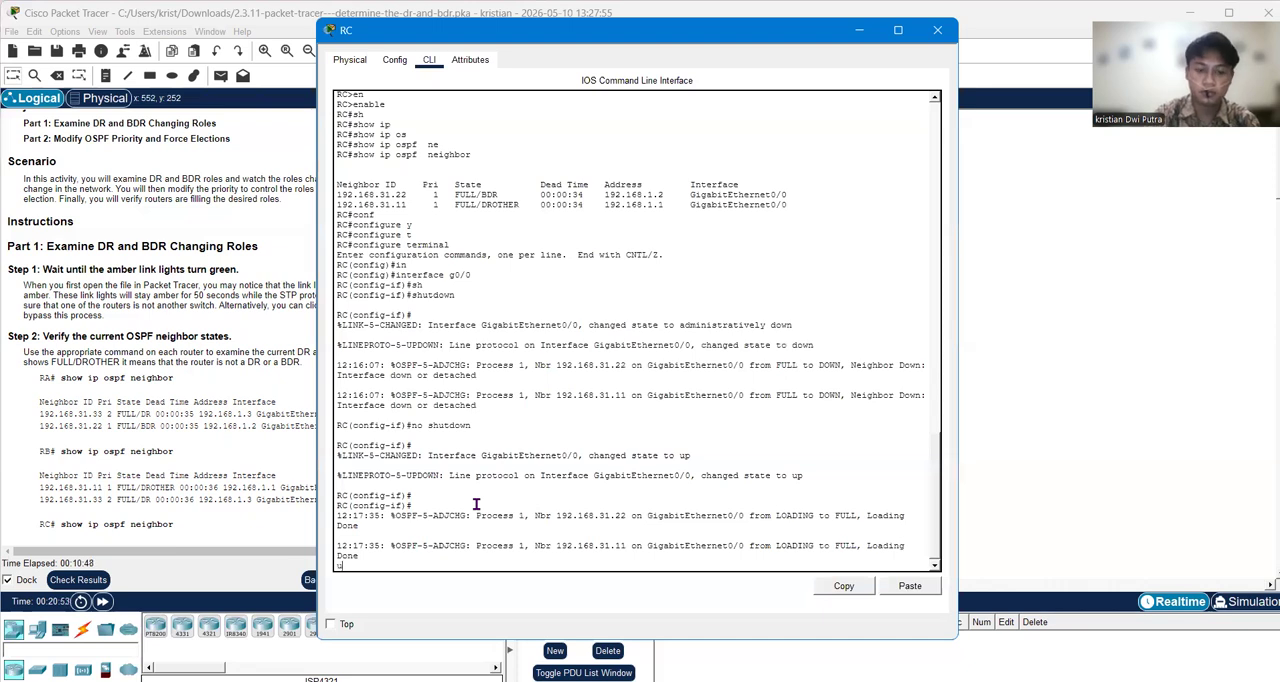
key("Return")
key("Return")
key("Return")
key("Return")
type("exi")
key("Return")
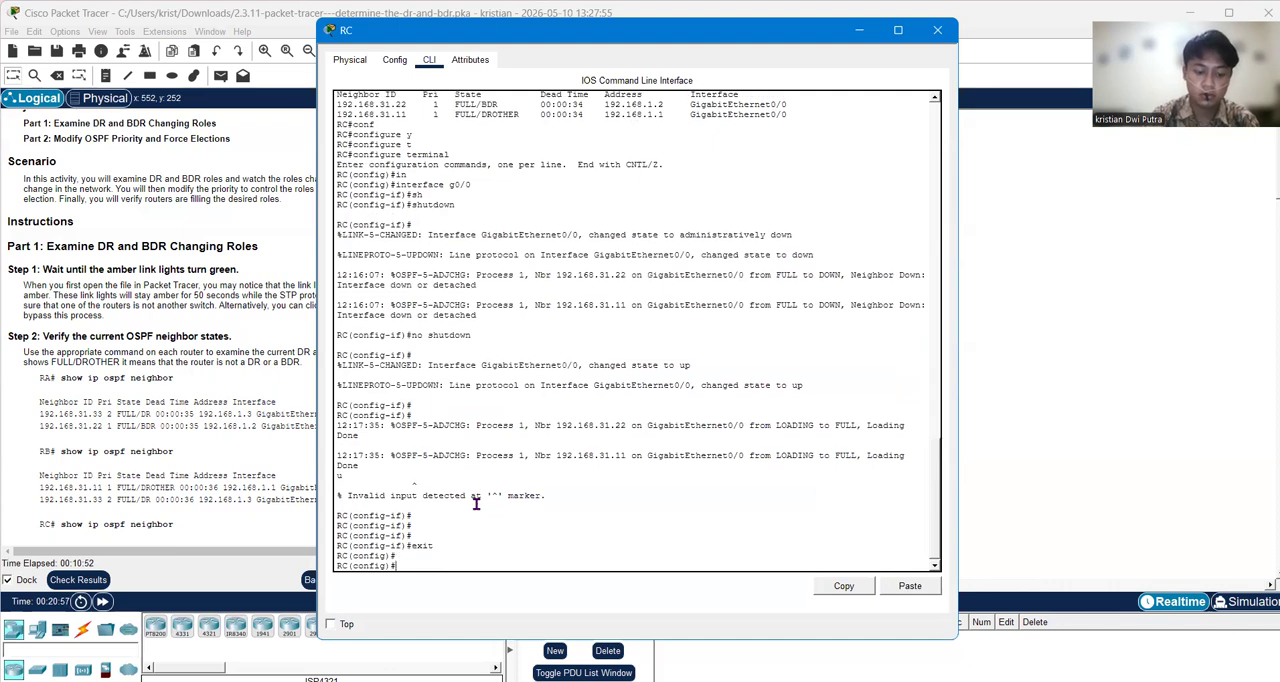
Step: Try to save router RC's configuration with wr from global configuration mode
type("wr")
key("Return")
key("Return")
key("Return")
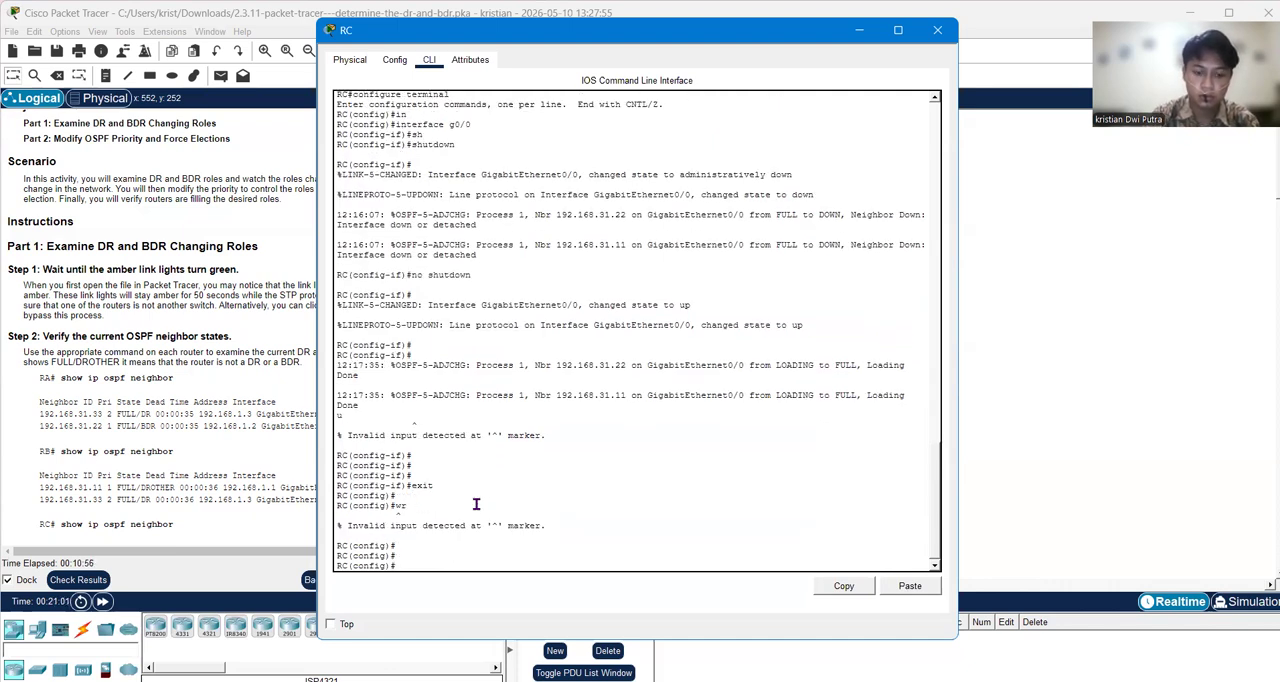
Step: Exit to privileged EXEC mode on router RC, run undebug all, and return to the topology
type("ex")
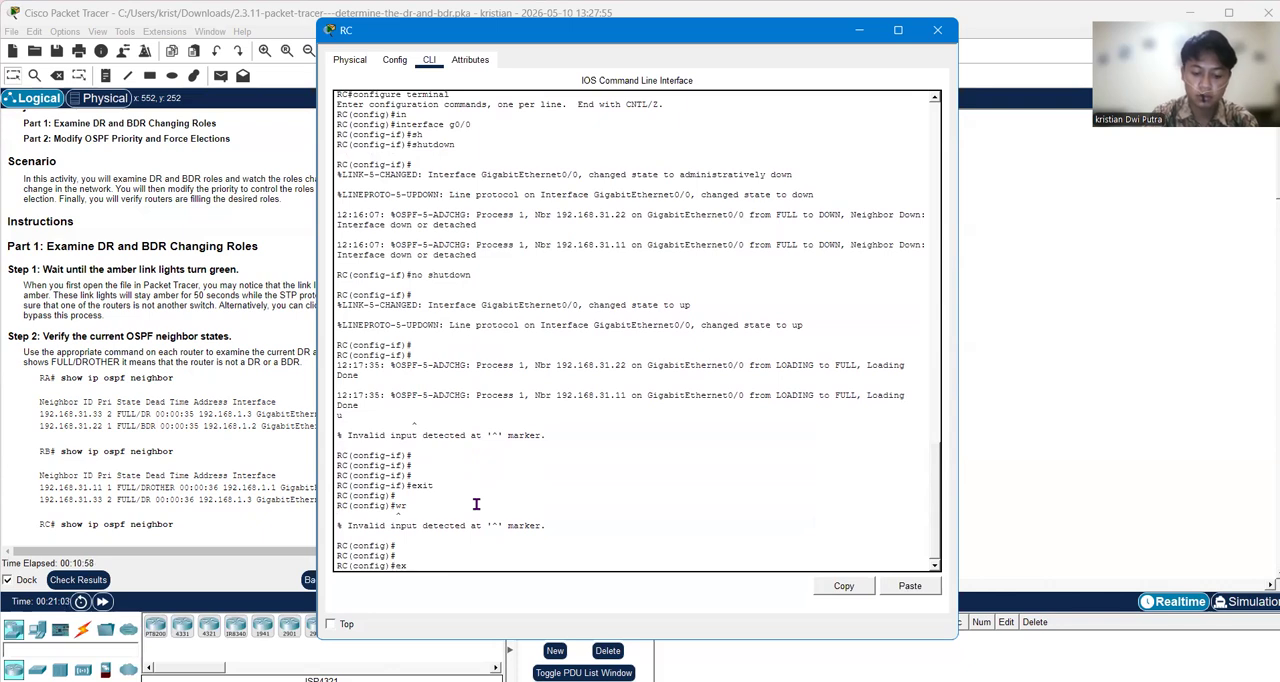
type("it")
key("Return")
key("Return")
key("Return")
key("Return")
key("Return")
type("unde")
key("Tab")
type("al")
key("Tab")
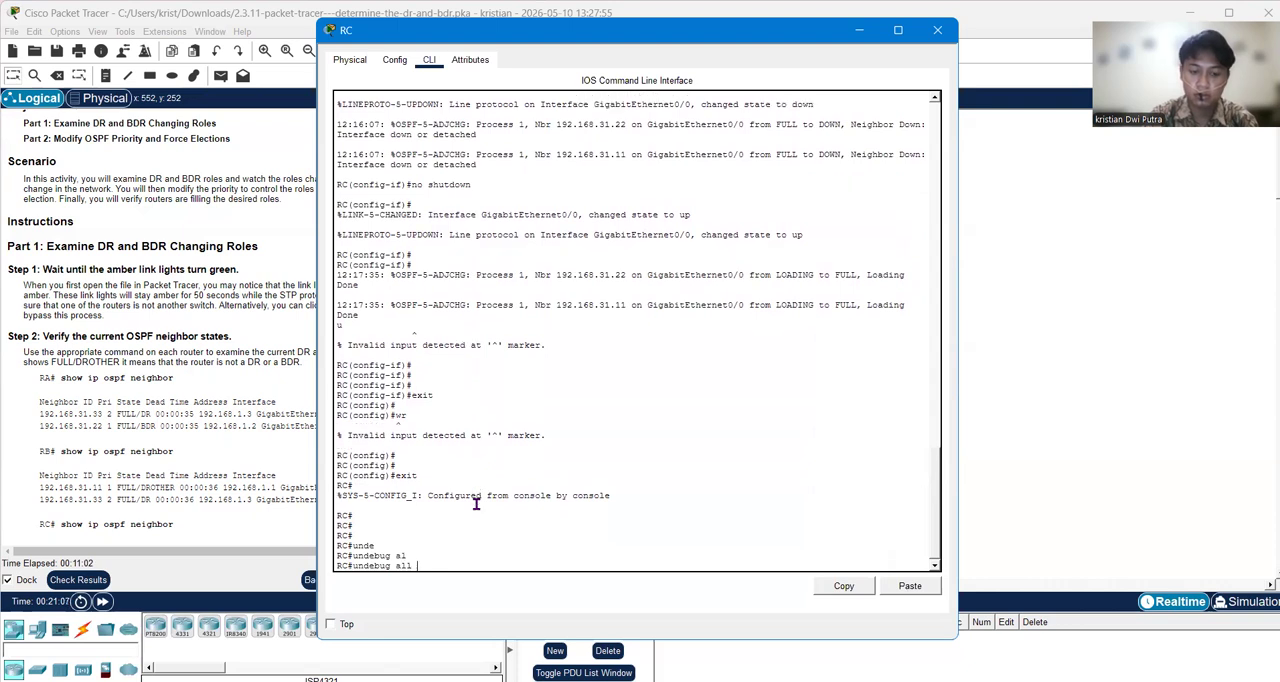
key("Return")
left_click(1045, 382)
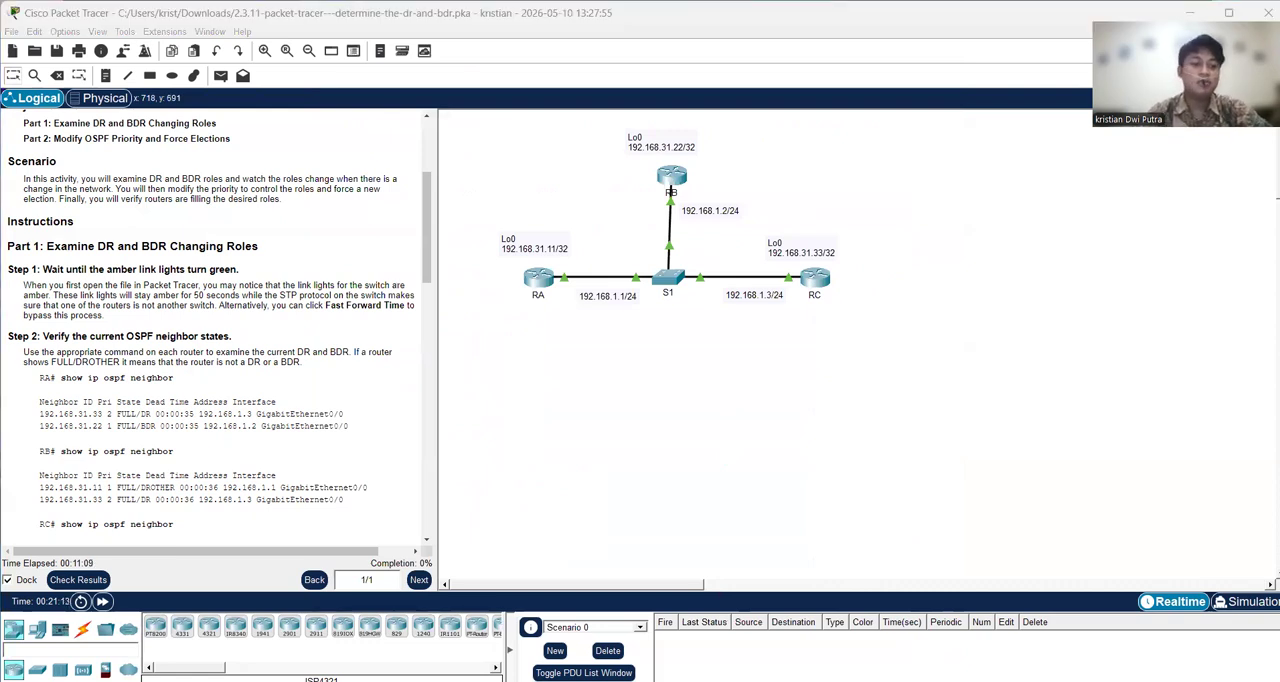
Step: Enter global configuration mode on router RA with the command configure terminal
scroll(100, 322, "down", 8)
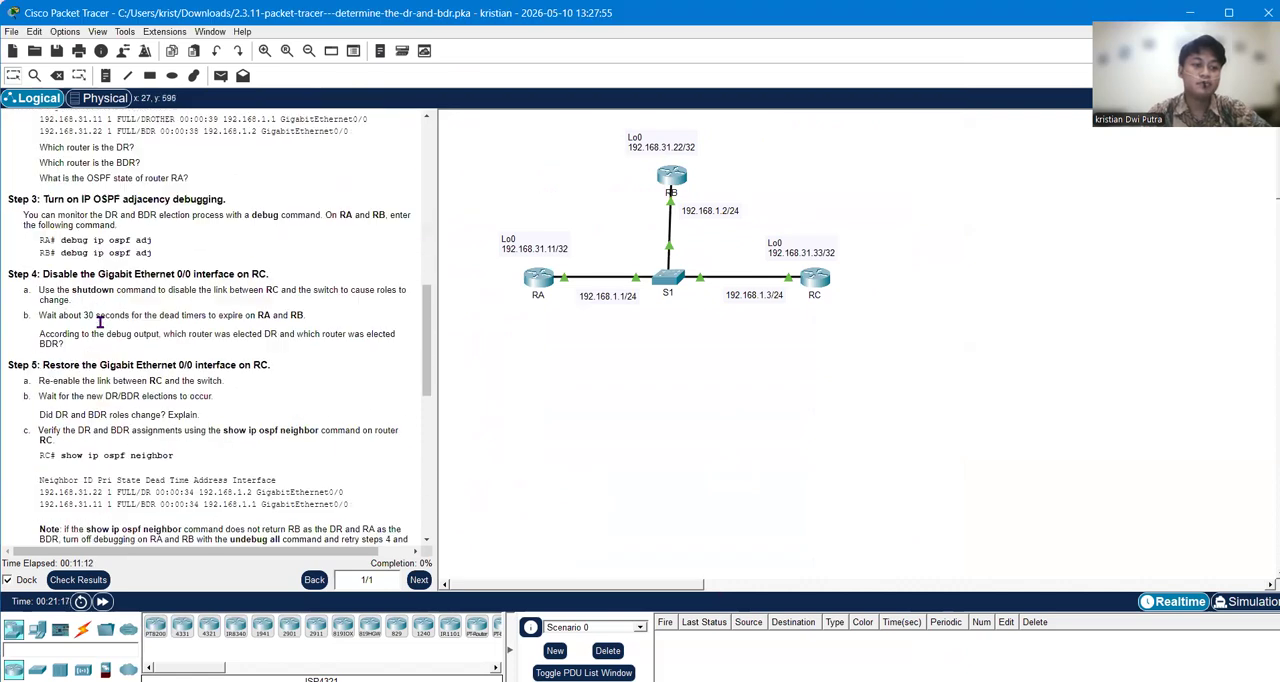
scroll(100, 322, "down", 10)
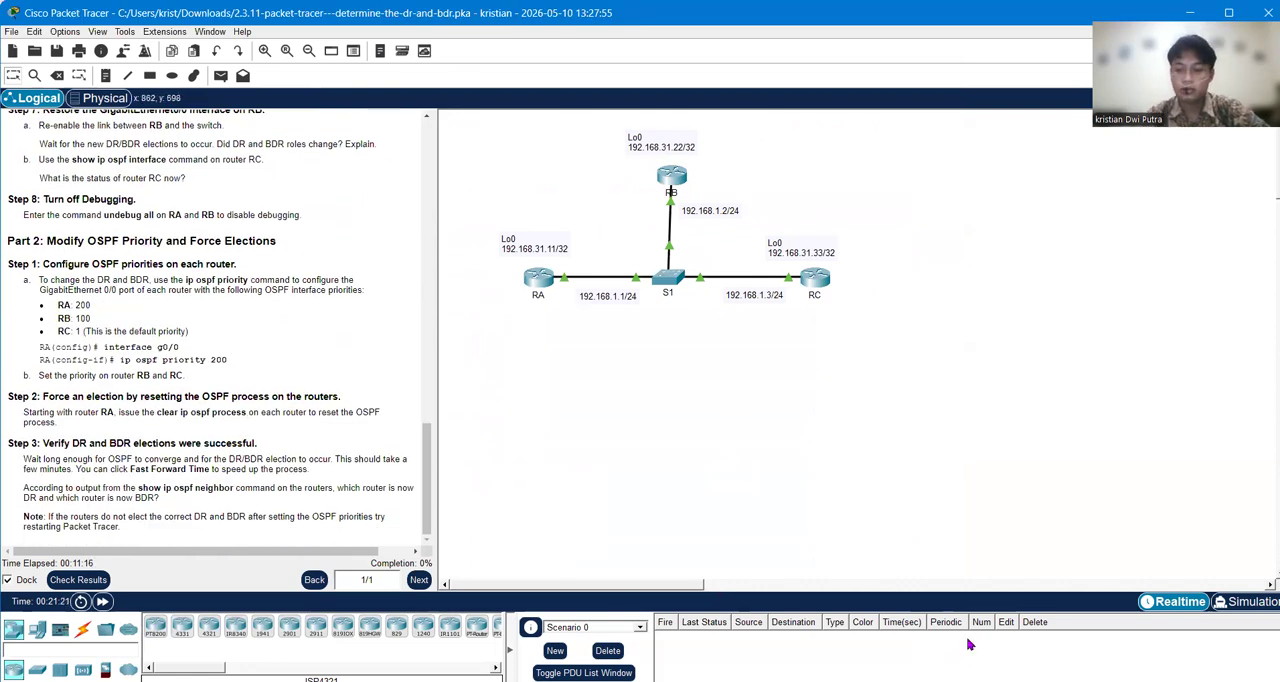
key("alt+Tab")
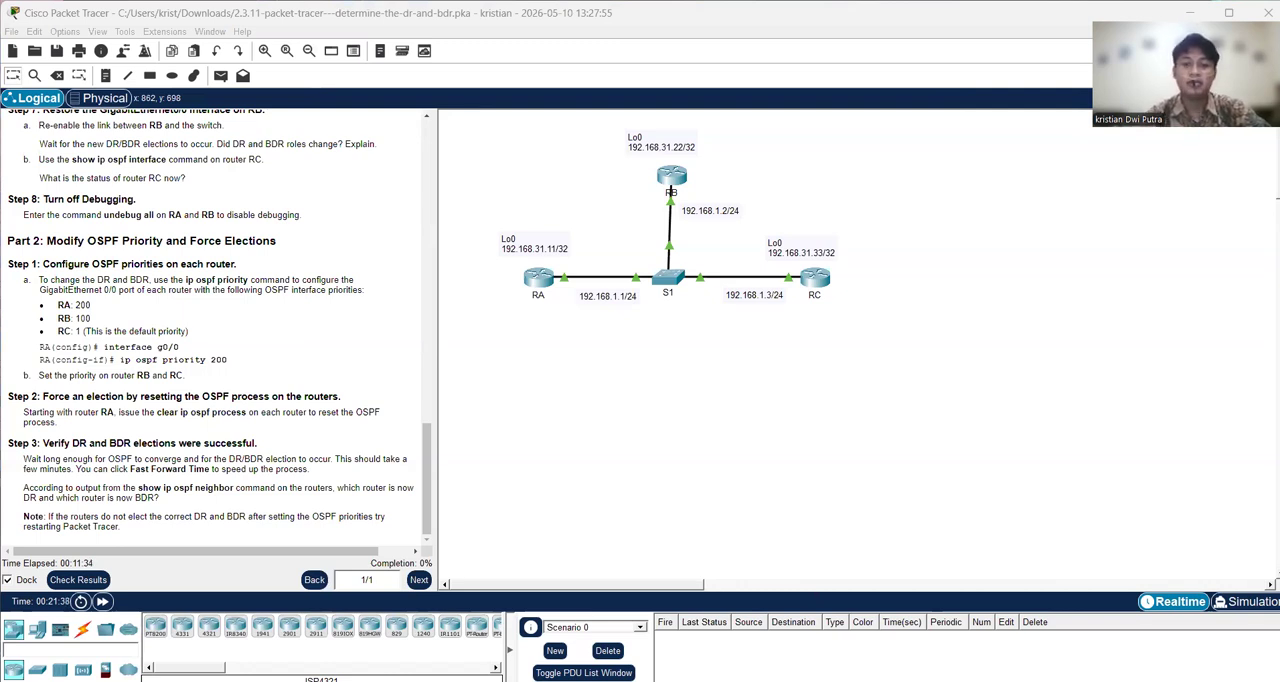
left_click(540, 279)
type("conf")
key("Tab")
type("t")
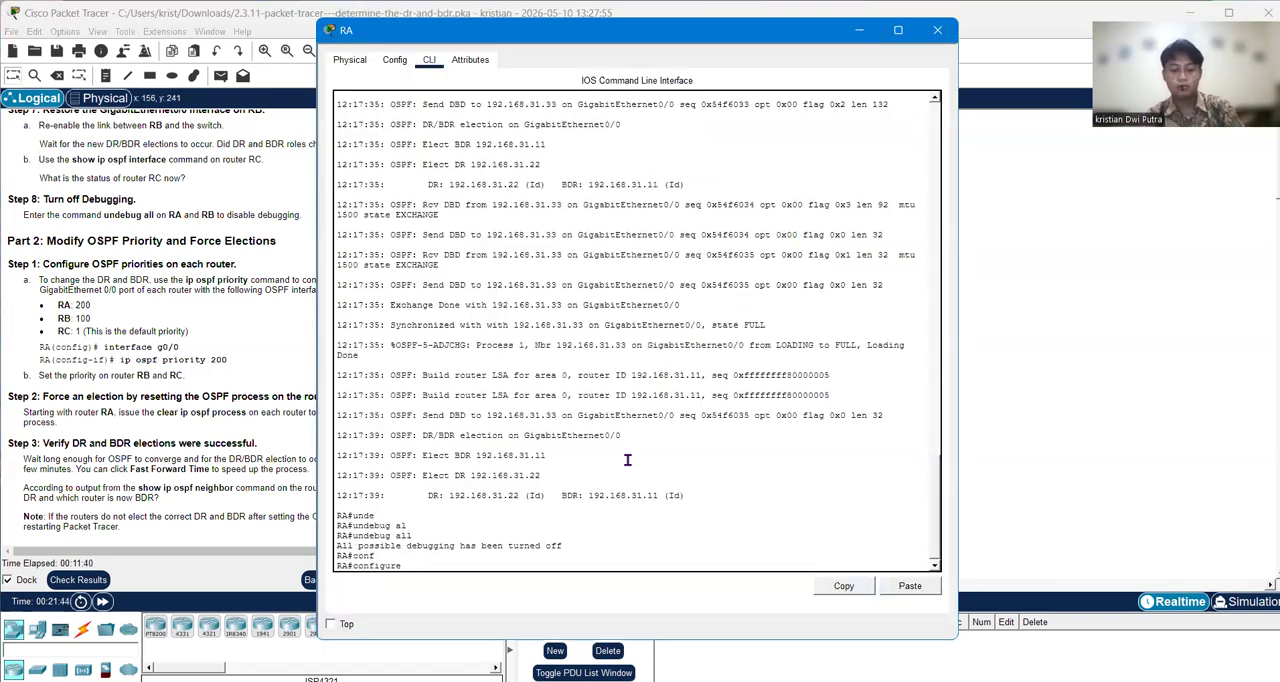
key("Tab")
key("Return")
Step: Enter interface configuration mode for g0/0 on router RA
type("in")
key("Tab")
type("g0/0")
key("Return")
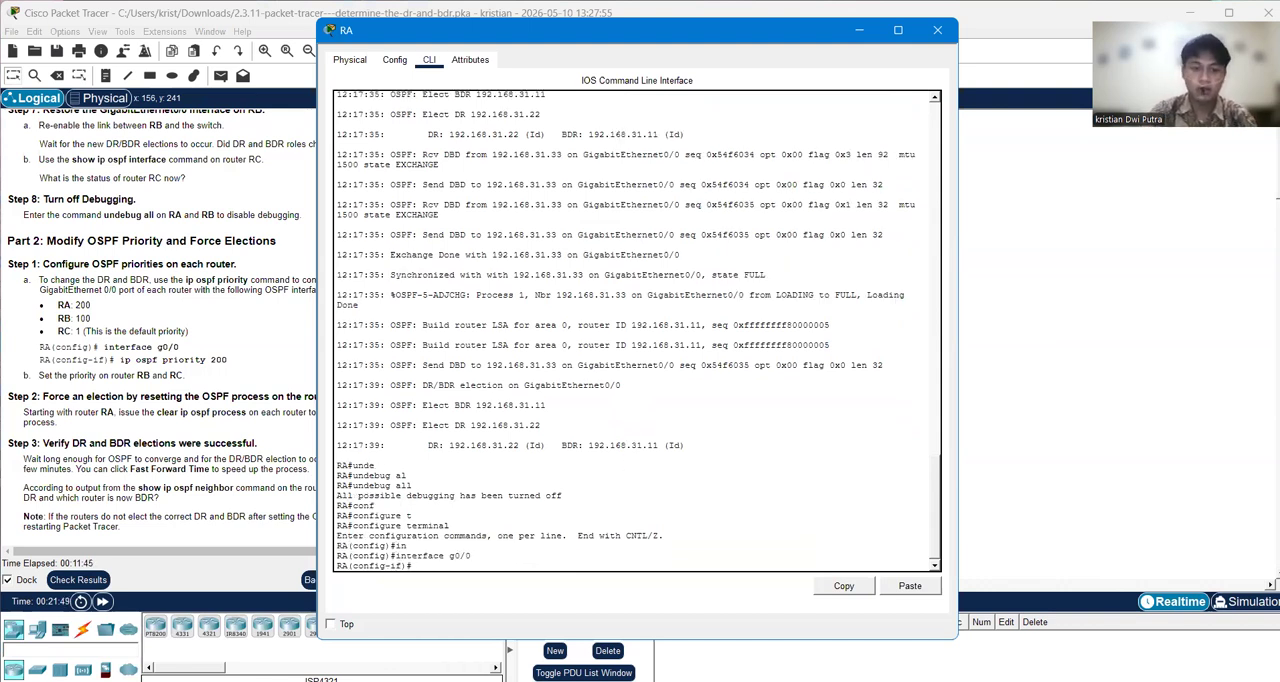
Step: Set the OSPF priority of router RA's g0/0 interface with ip ospf priority 200
key("alt+Tab")
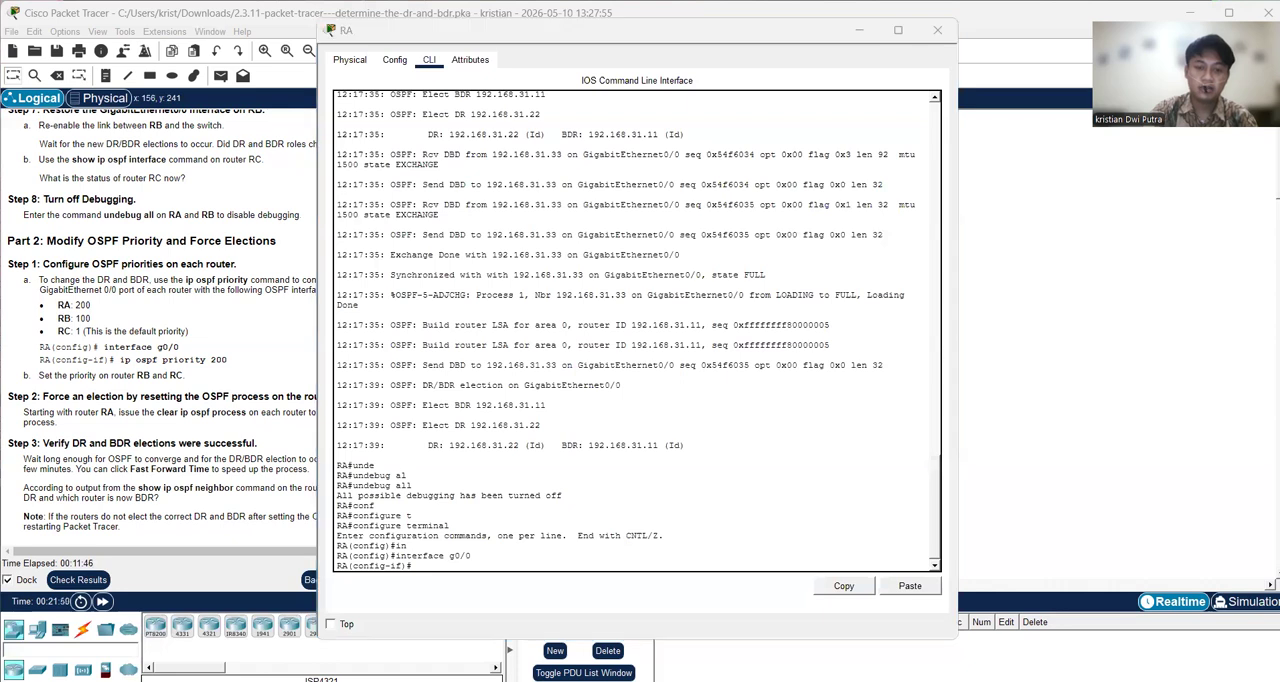
left_click(510, 497)
type("ip osf")
key("Tab")
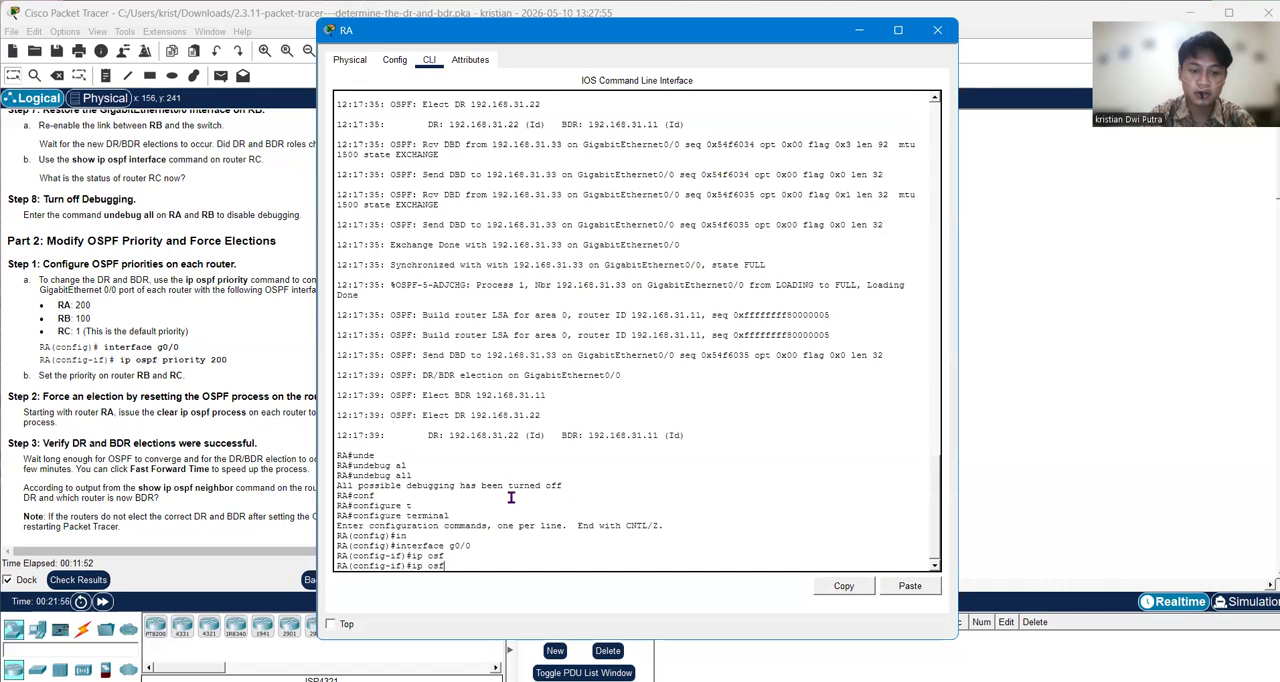
key("BackSpace")
type("p")
key("Tab")
type("pr")
key("Tab")
type("200")
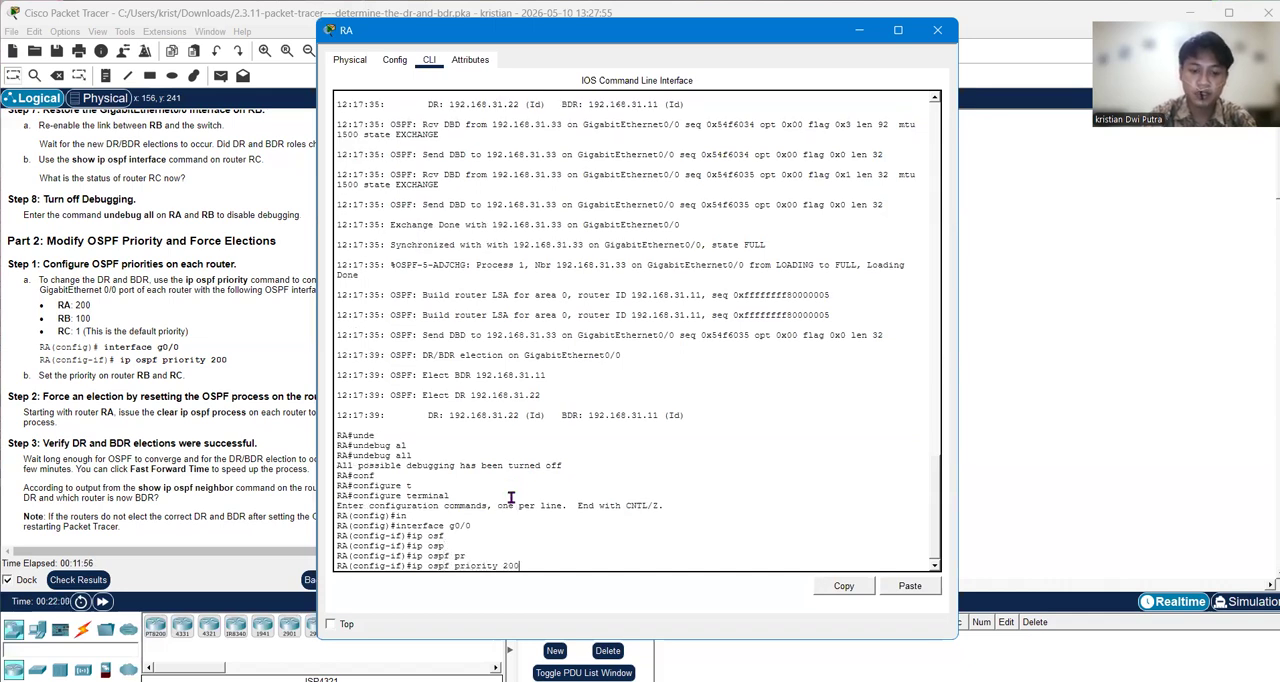
key("Return")
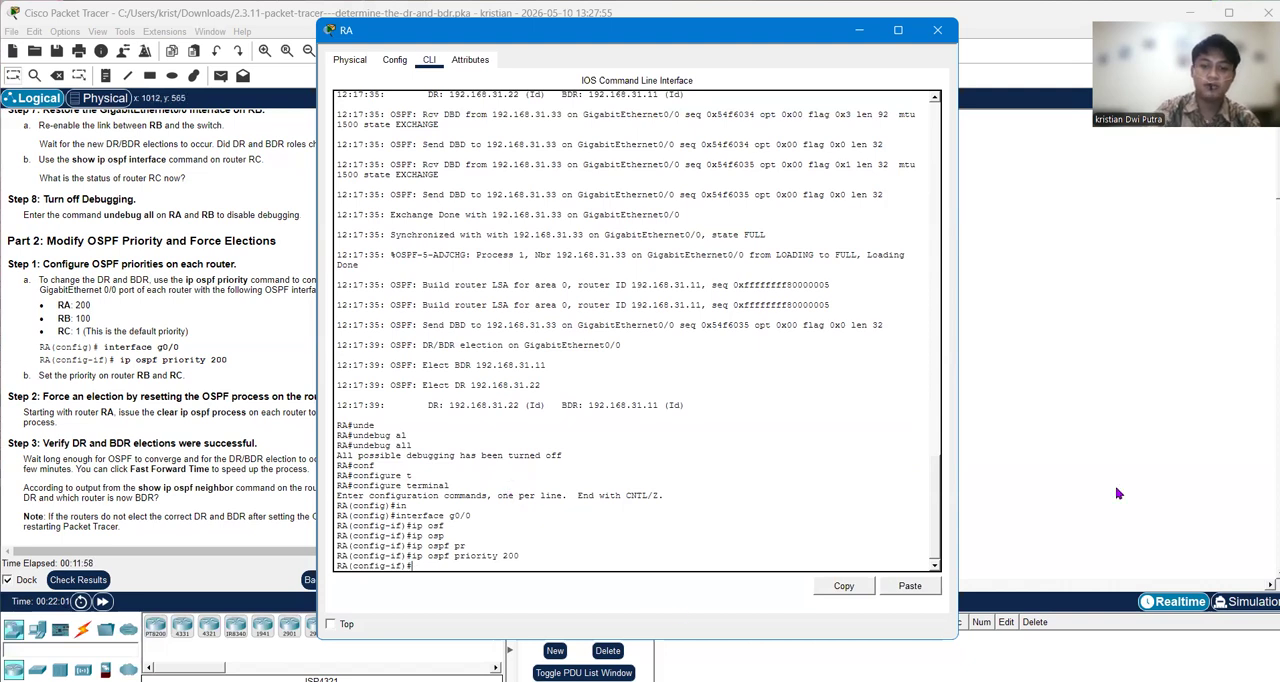
Step: Check the activity results, examine each router's OSPF priority assessment item including the incorrect-only list, and return to the topology
left_click(77, 579)
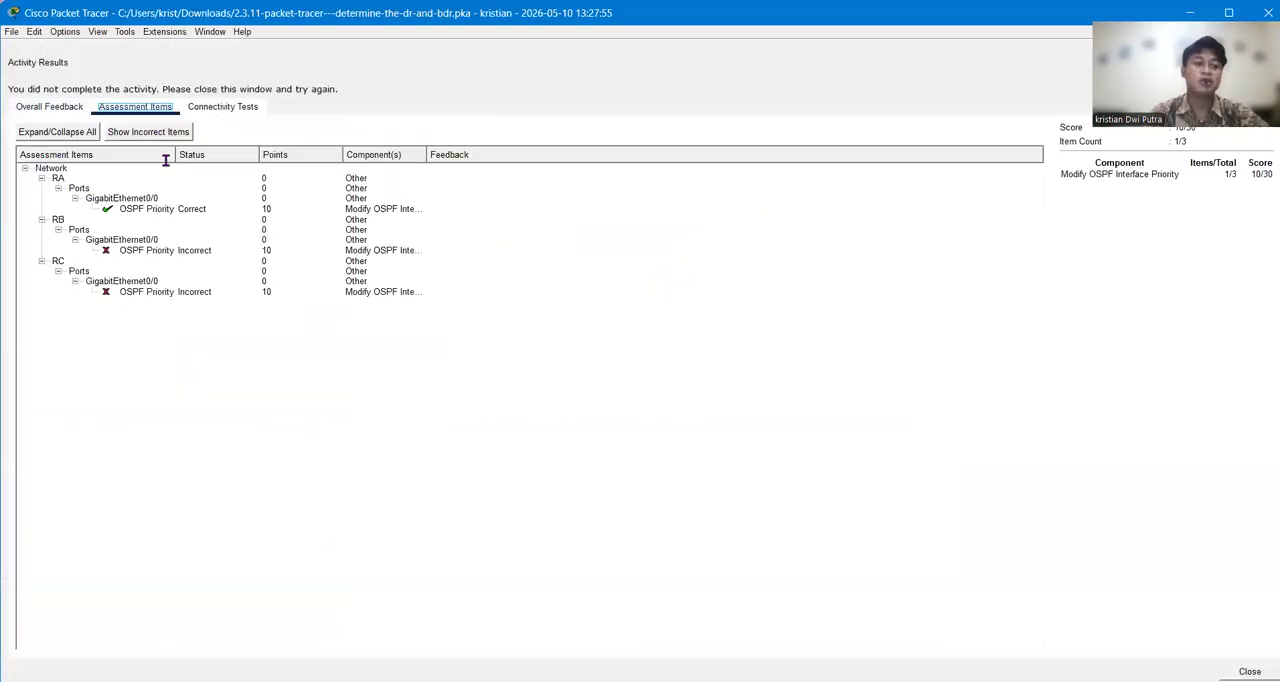
left_click_drag(42, 178, 176, 195)
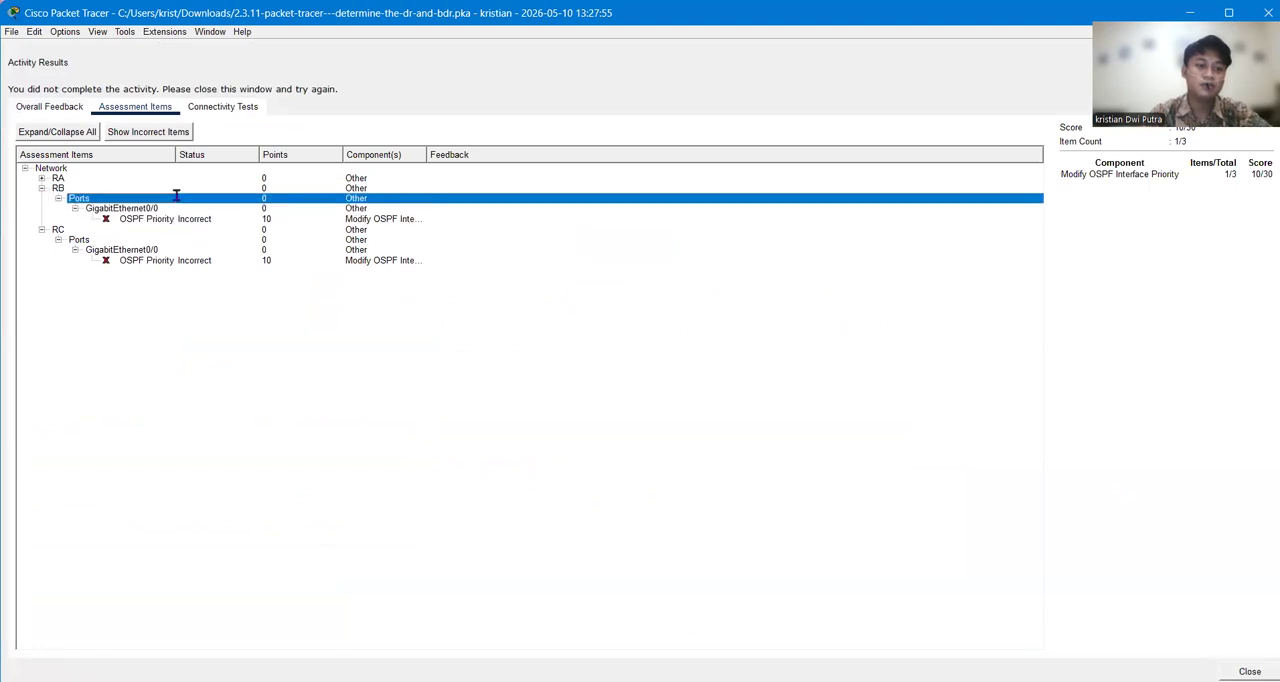
left_click(69, 129)
left_click(133, 131)
left_click_drag(48, 166, 73, 186)
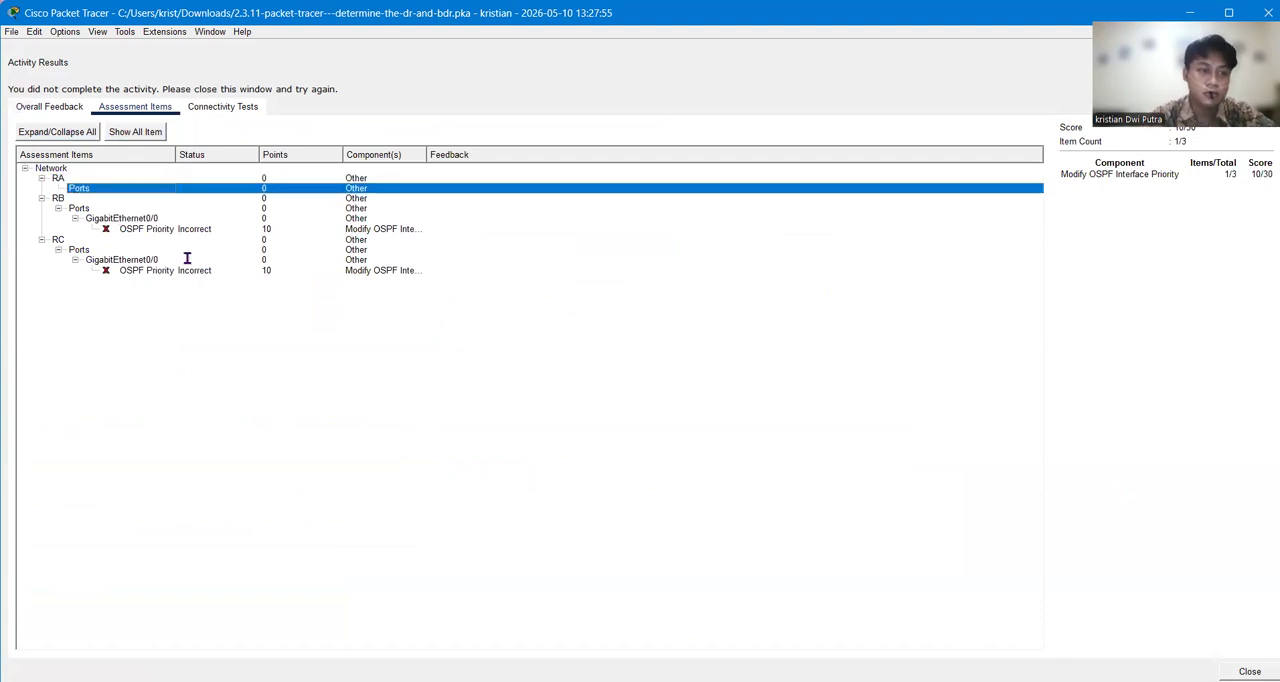
left_click(1249, 671)
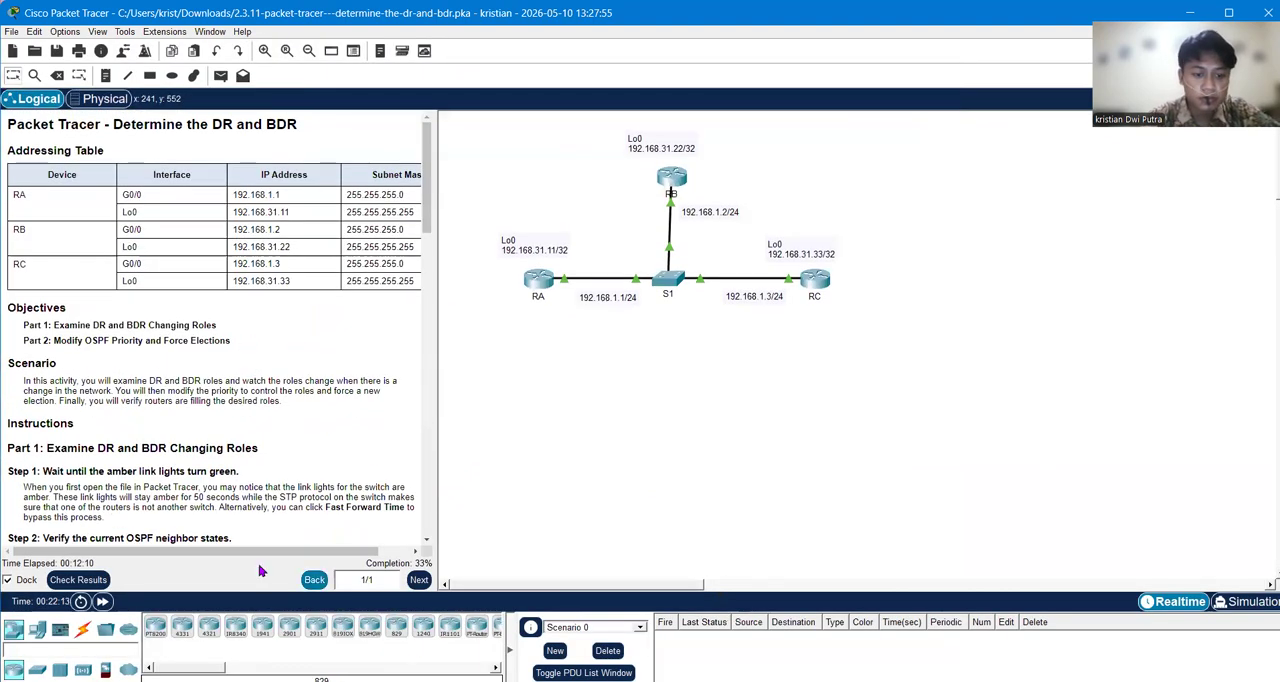
left_click(78, 579)
left_click(120, 108)
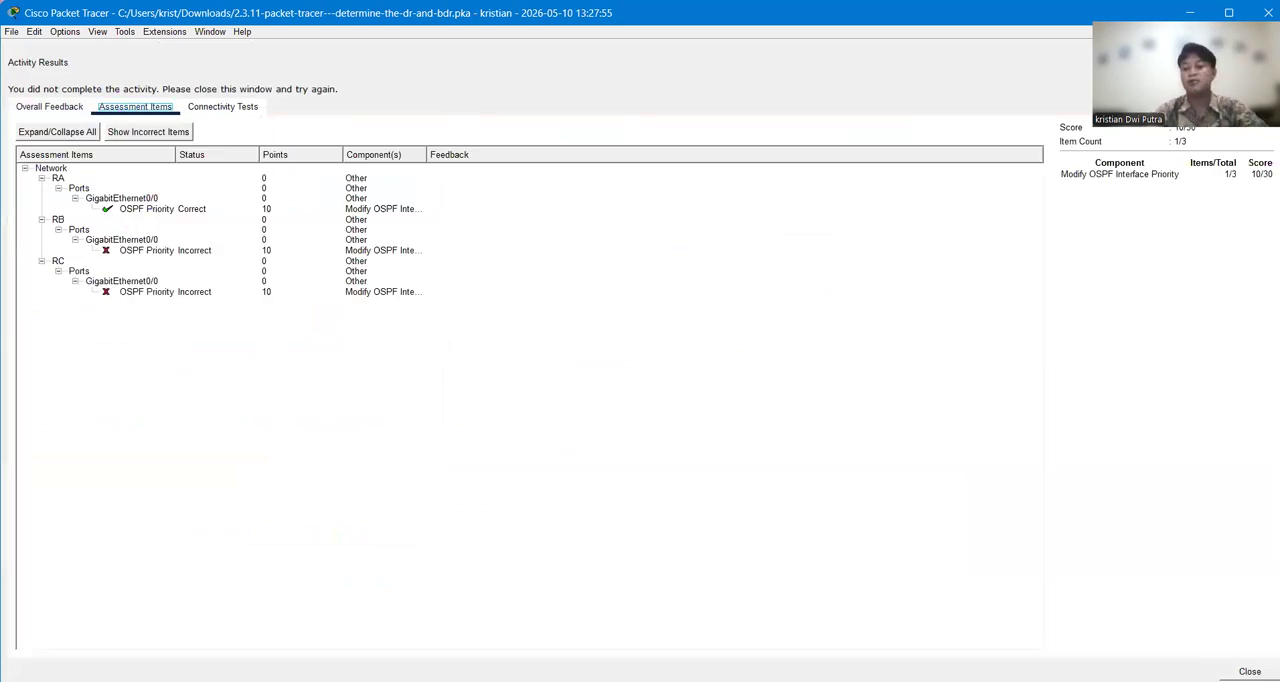
left_click(1249, 671)
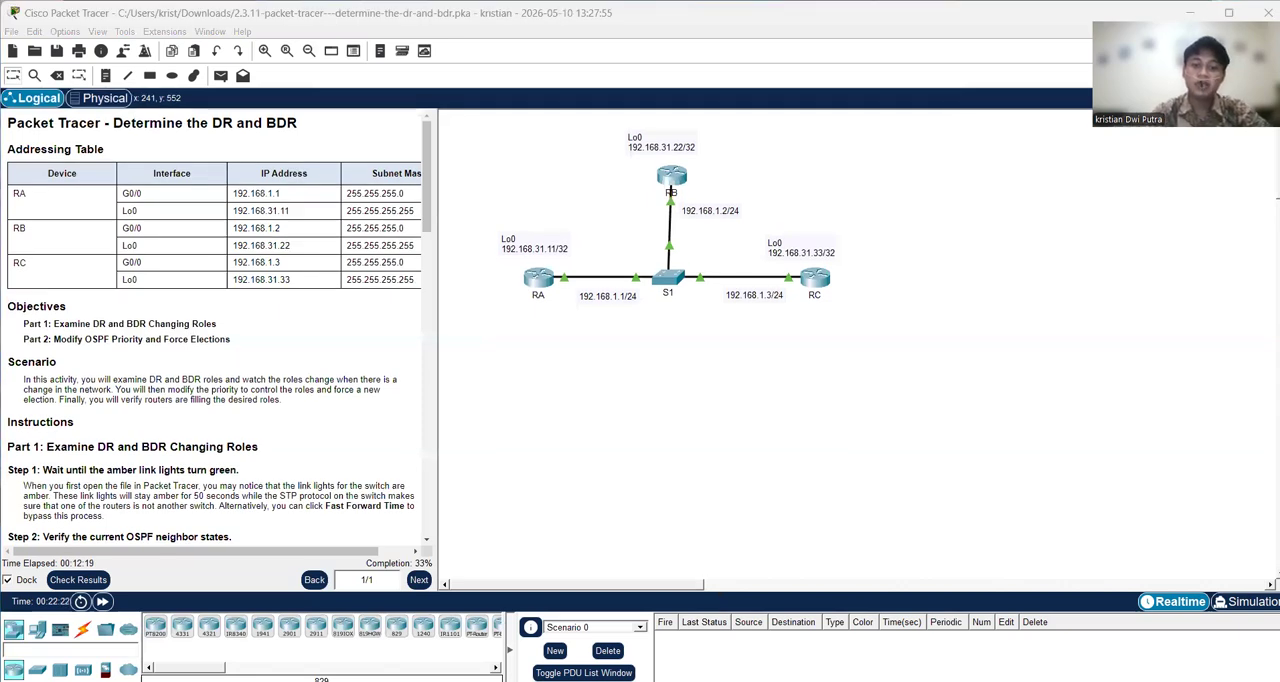
Step: Enter global configuration mode on router RB with the command configure terminal
left_click(671, 186)
type("c")
type("conf")
key("Tab")
type("y")
key("Tab")
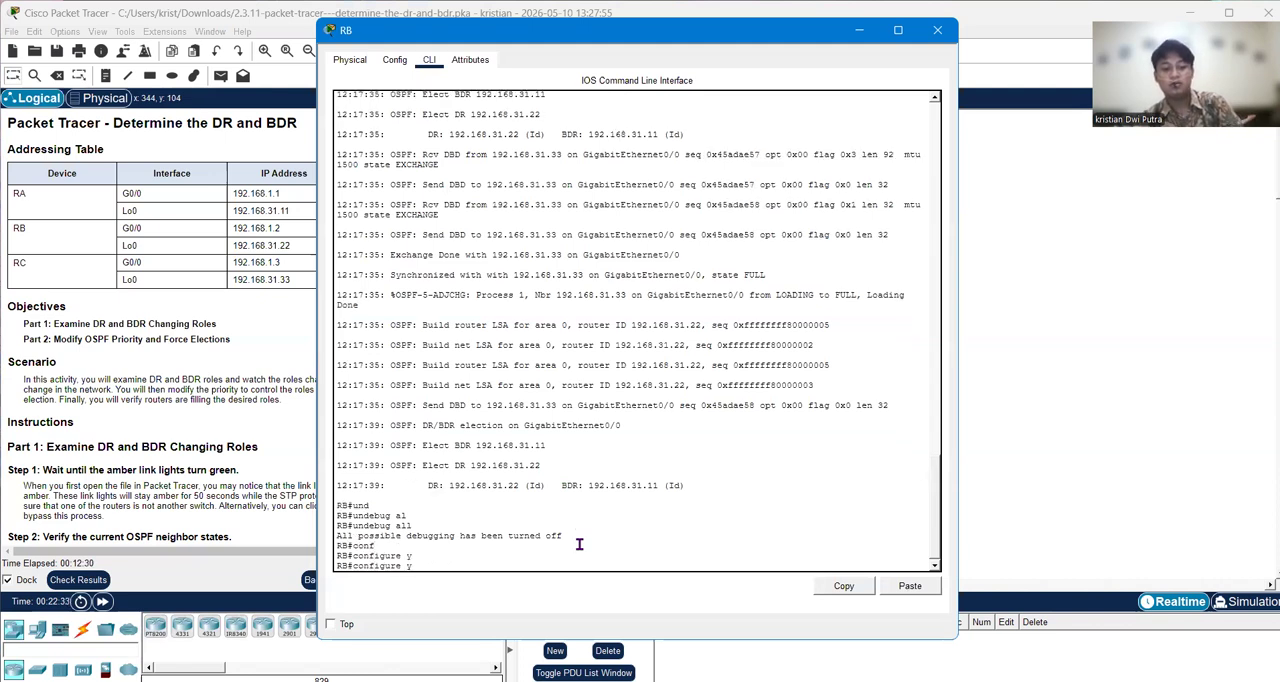
type("t")
key("Tab")
key("Return")
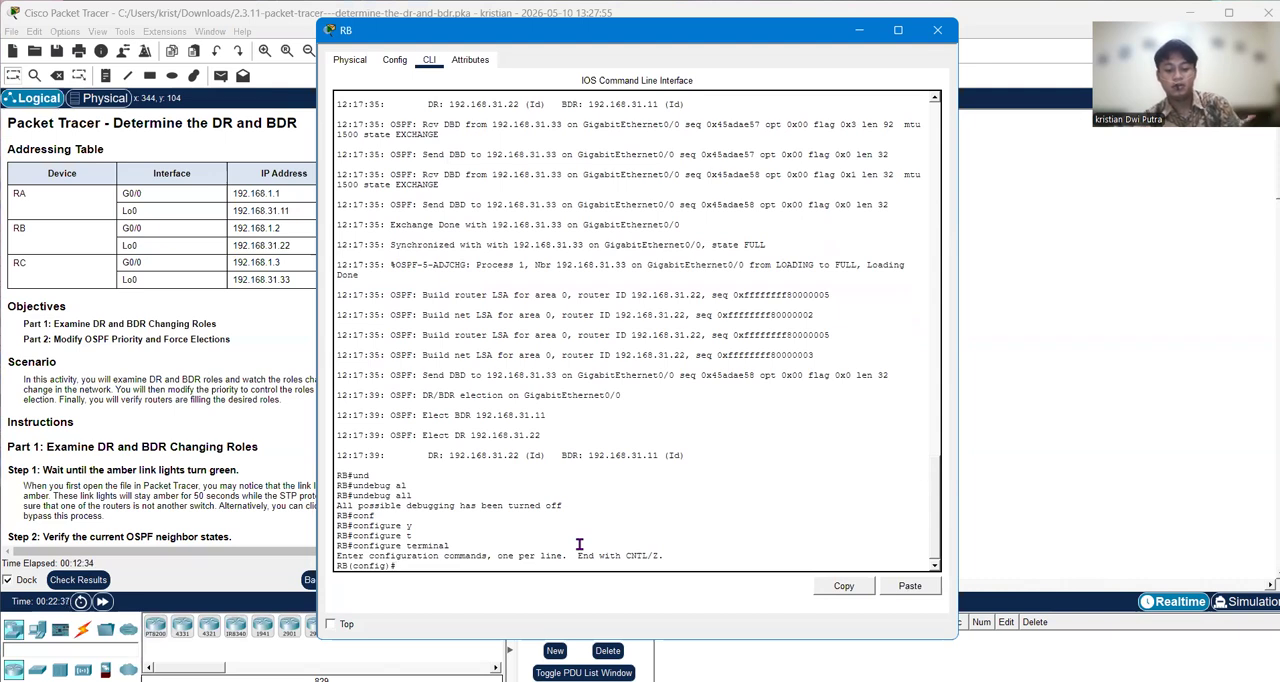
Step: Enter interface configuration mode for gigabitEthernet 0/0 on router RB
type("in")
key("Tab")
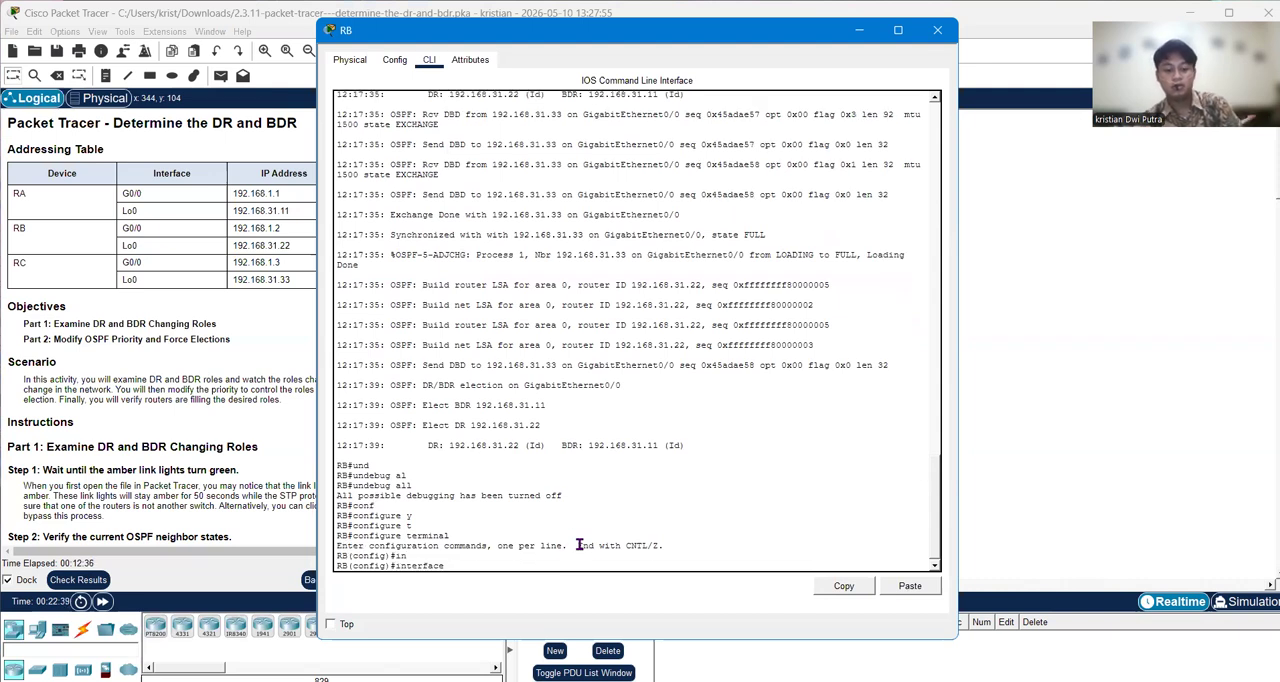
type("gi")
key("Tab")
type("0/0")
key("Return")
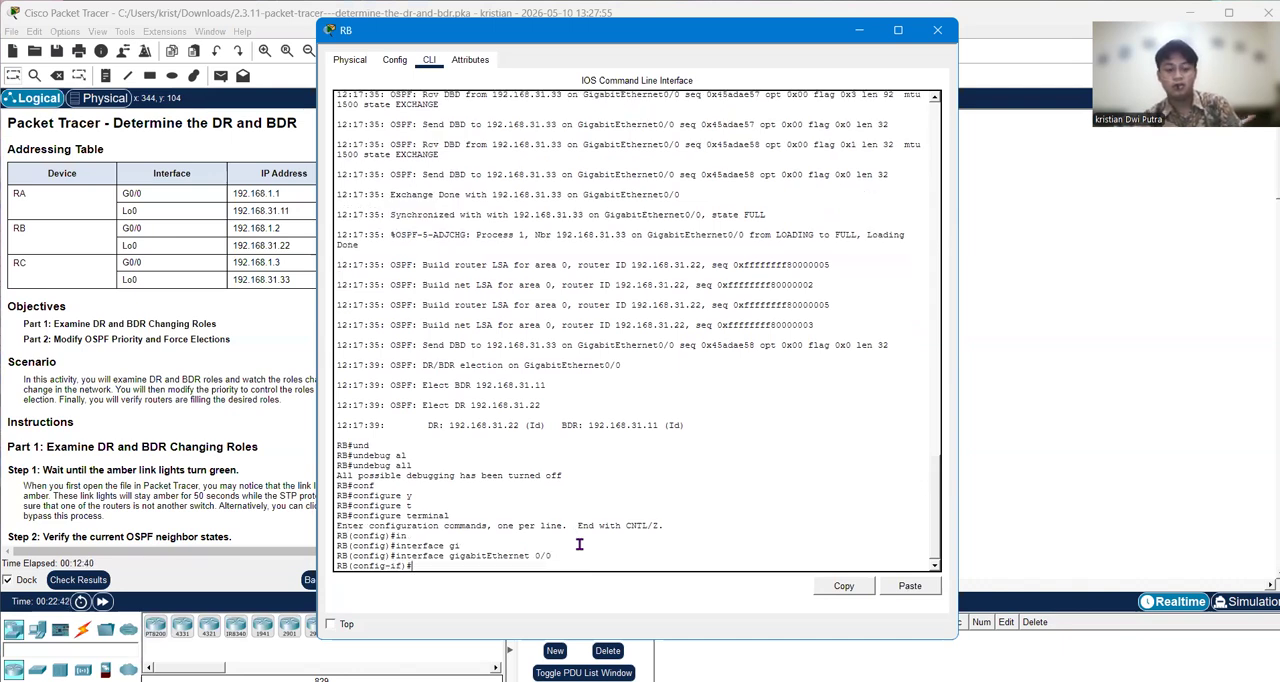
Step: Set the OSPF priority of router RB's gigabitEthernet 0/0 interface with ip ospf priority 100
type("ip")
key("Tab")
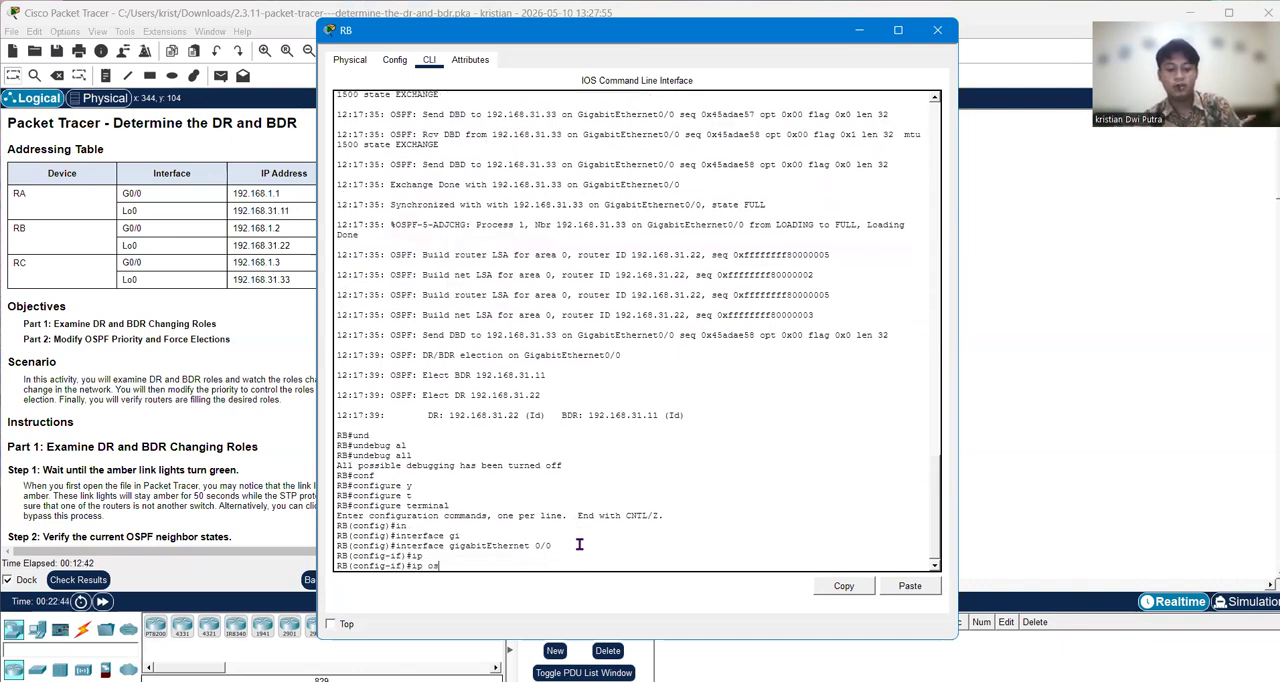
type("os")
key("Tab")
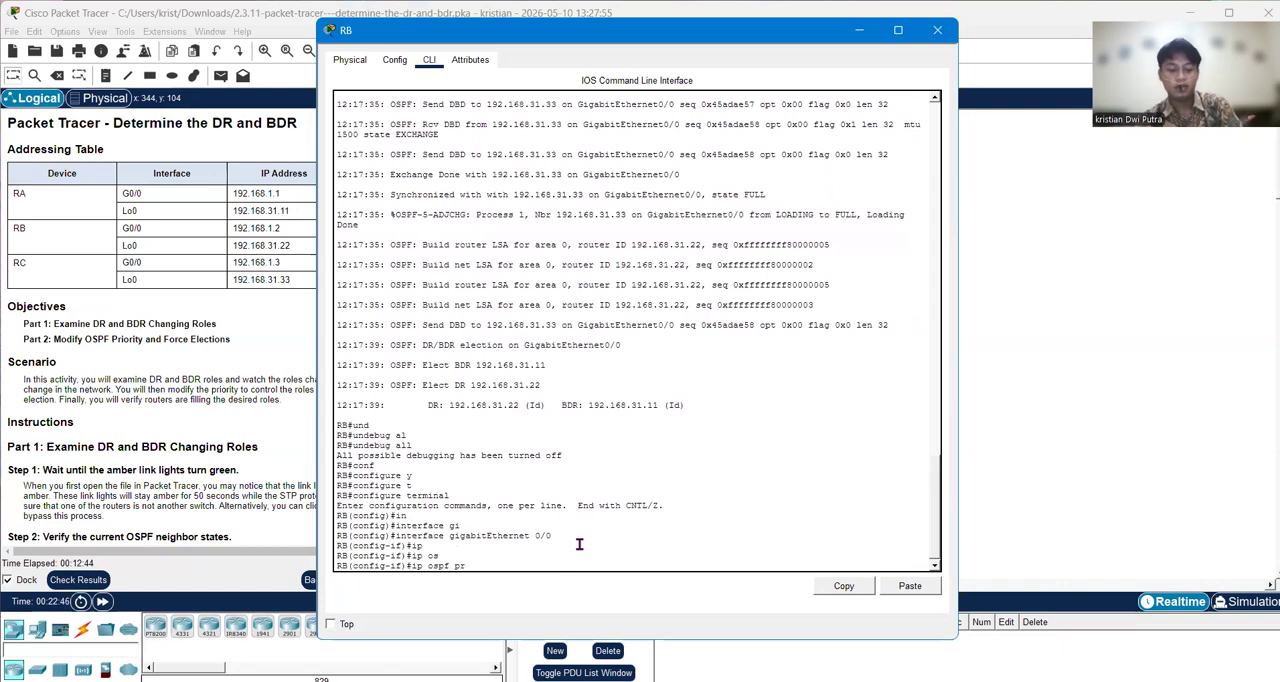
type("pr")
key("Tab")
type("100")
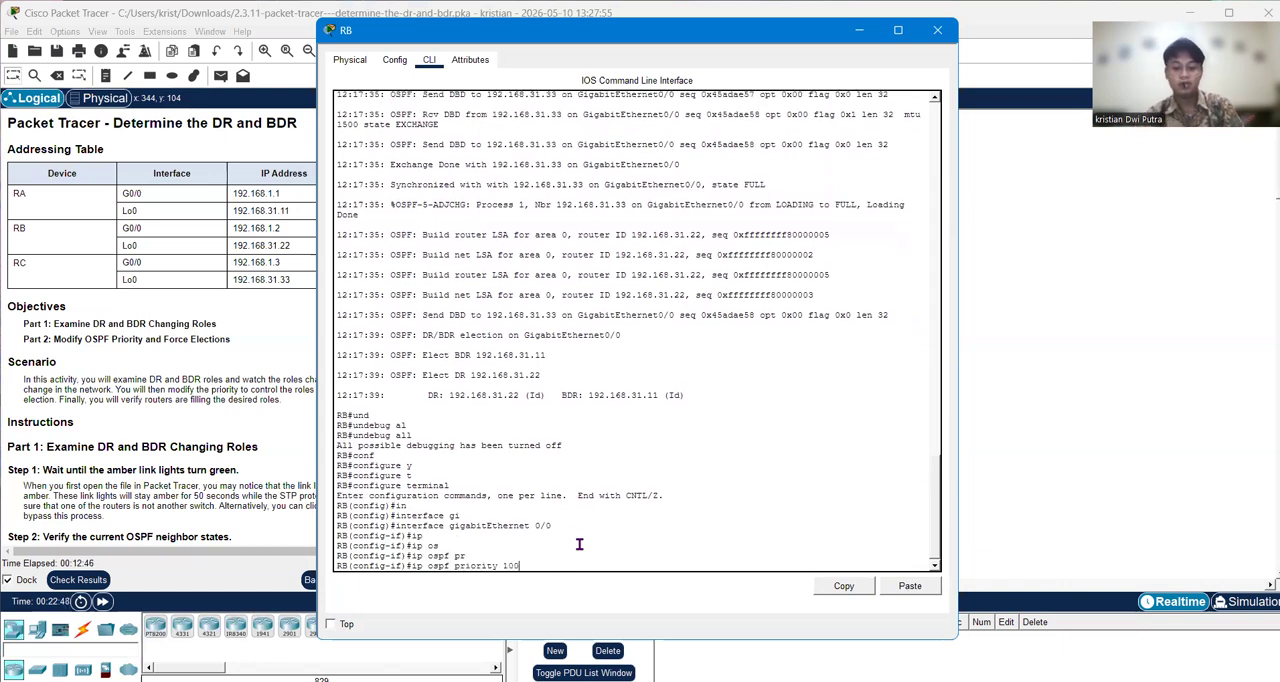
key("Return")
Step: Check the assessment items in the activity results and look up the OSPF priority required for router RC in the Part 2 instructions
left_click(112, 390)
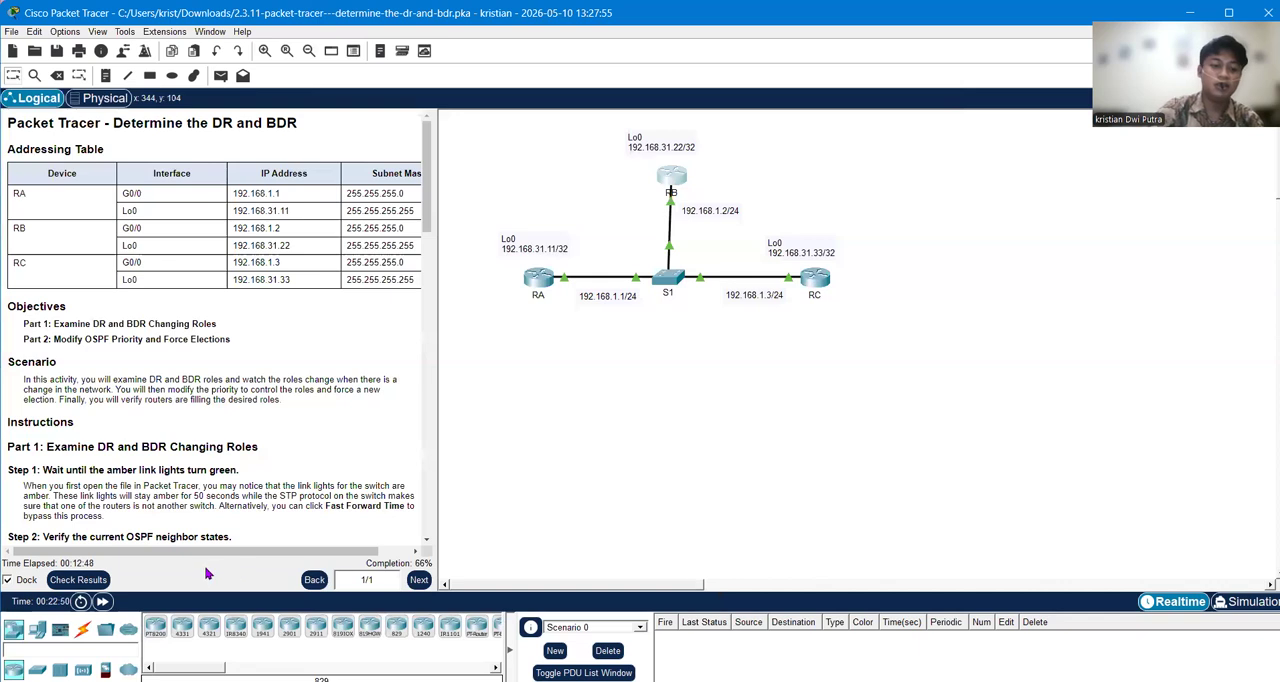
left_click(77, 579)
left_click(122, 108)
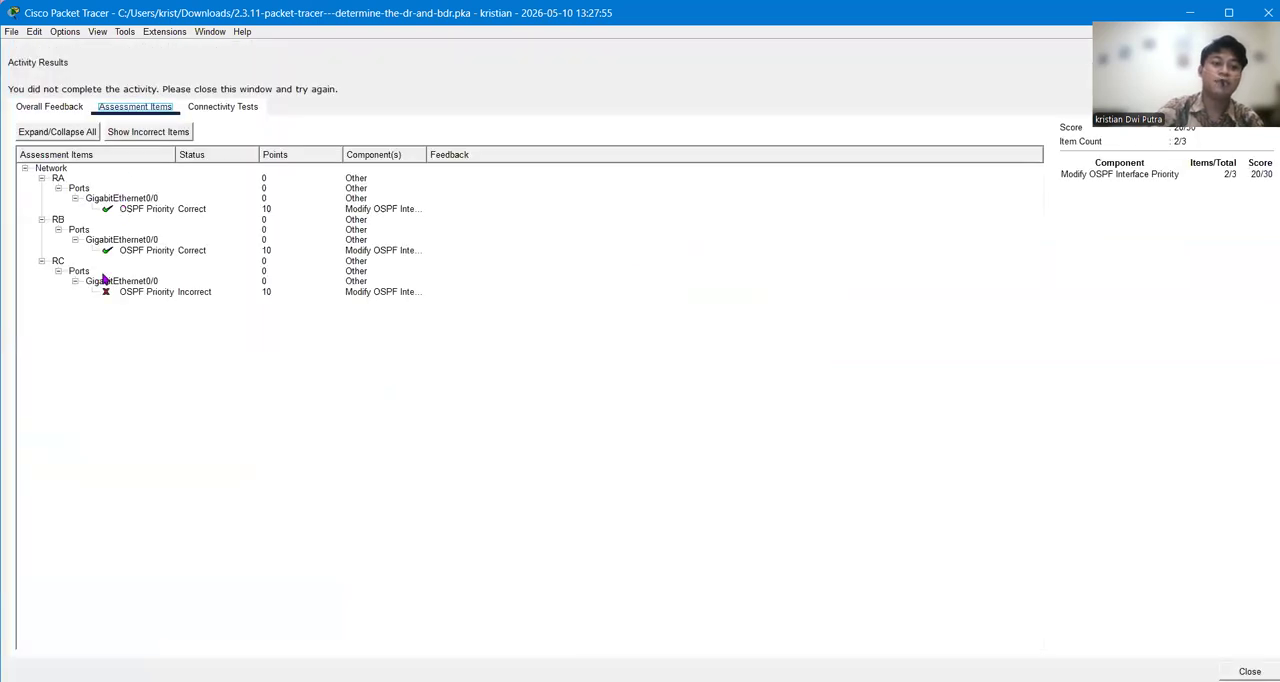
left_click(1249, 671)
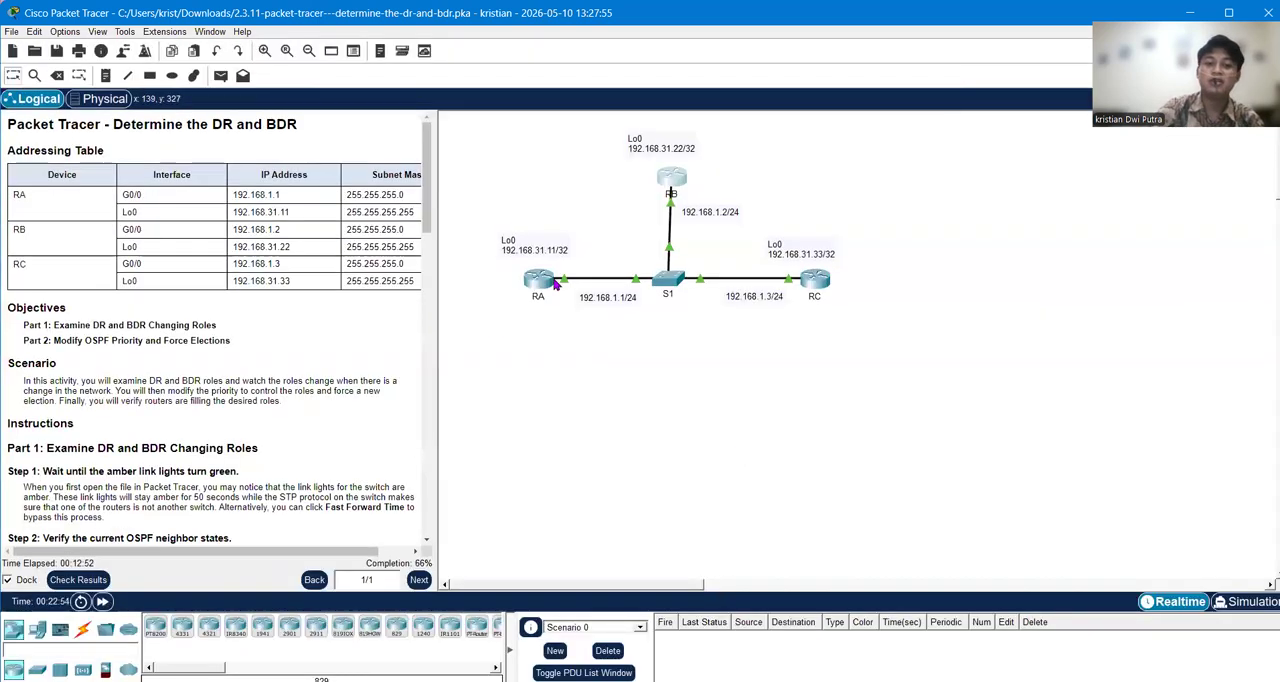
scroll(249, 375, "down", 15)
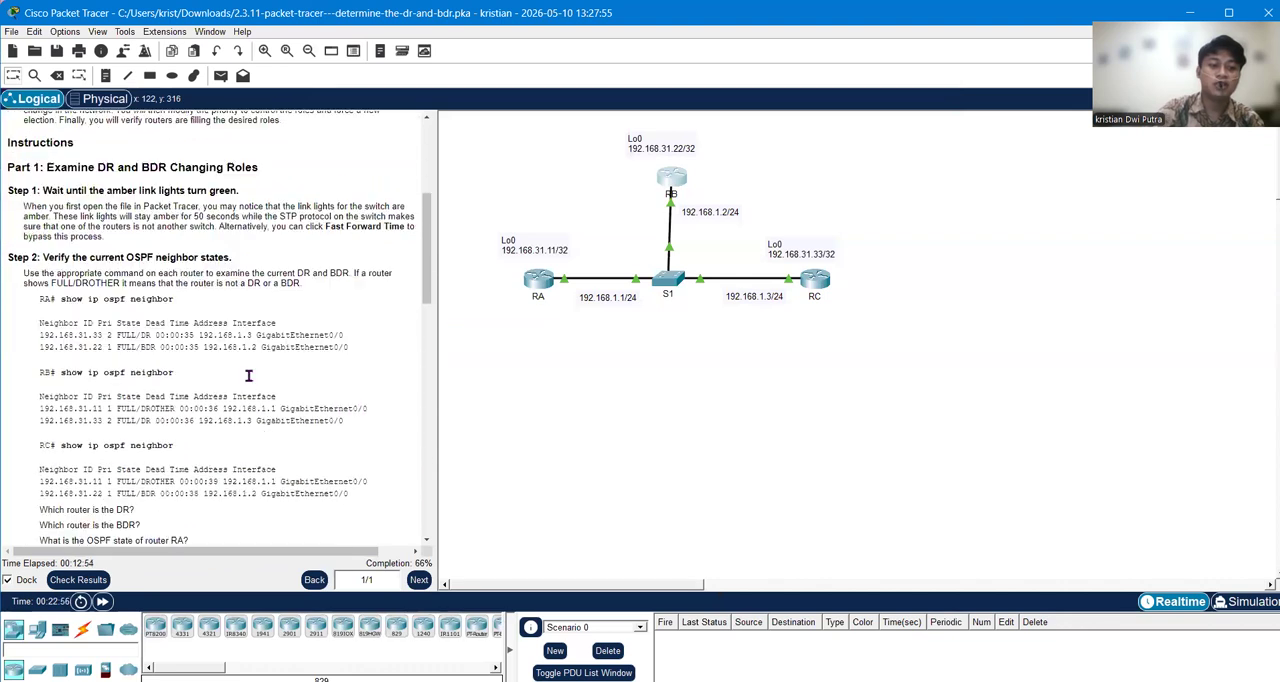
scroll(249, 375, "up", 3)
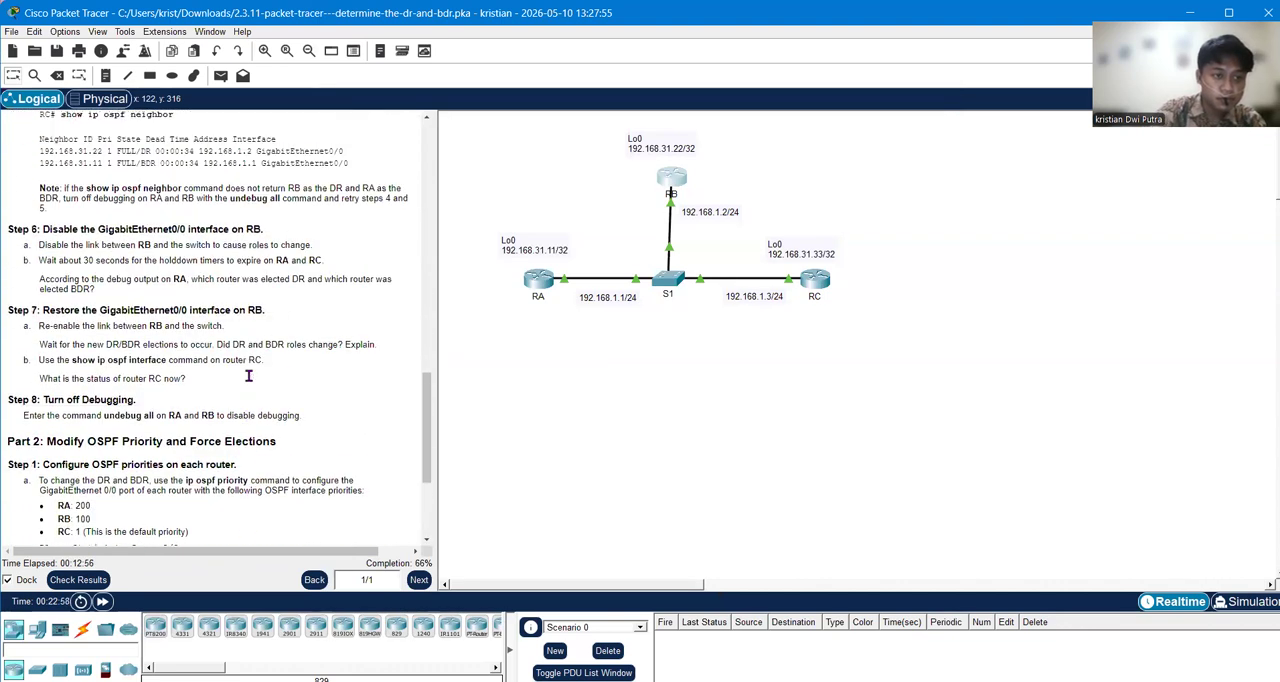
scroll(249, 375, "down", 3)
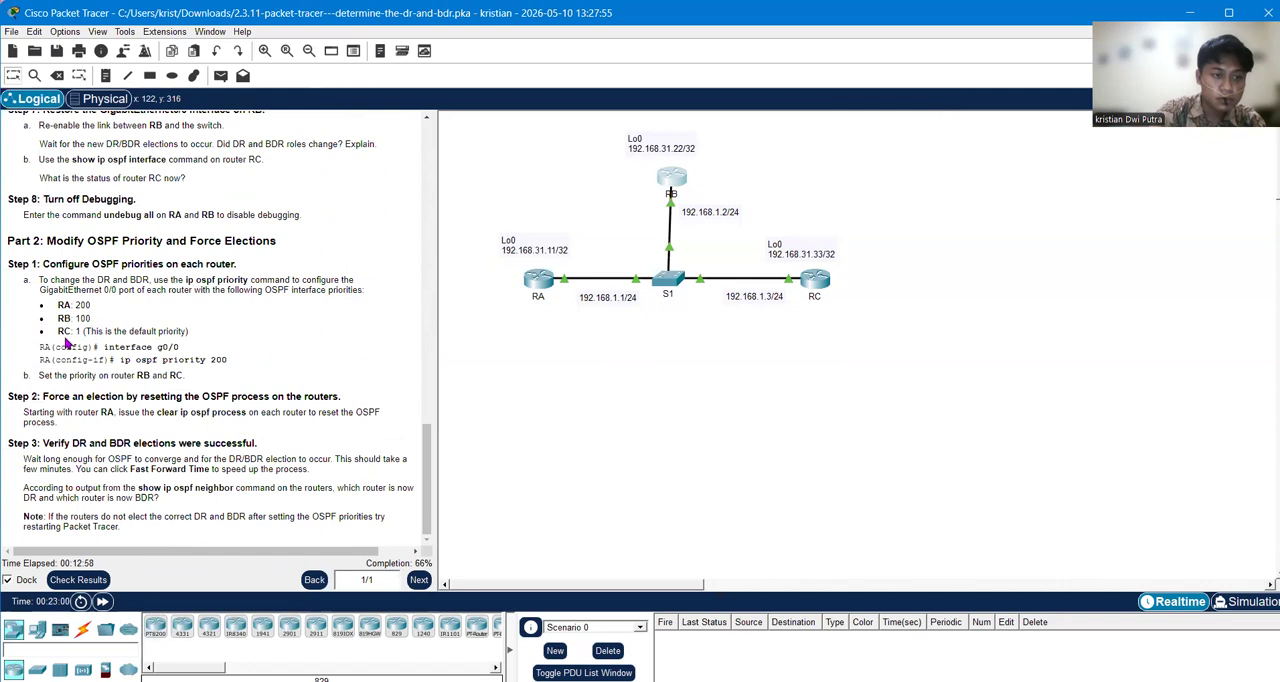
left_click_drag(58, 331, 194, 332)
left_click(206, 350)
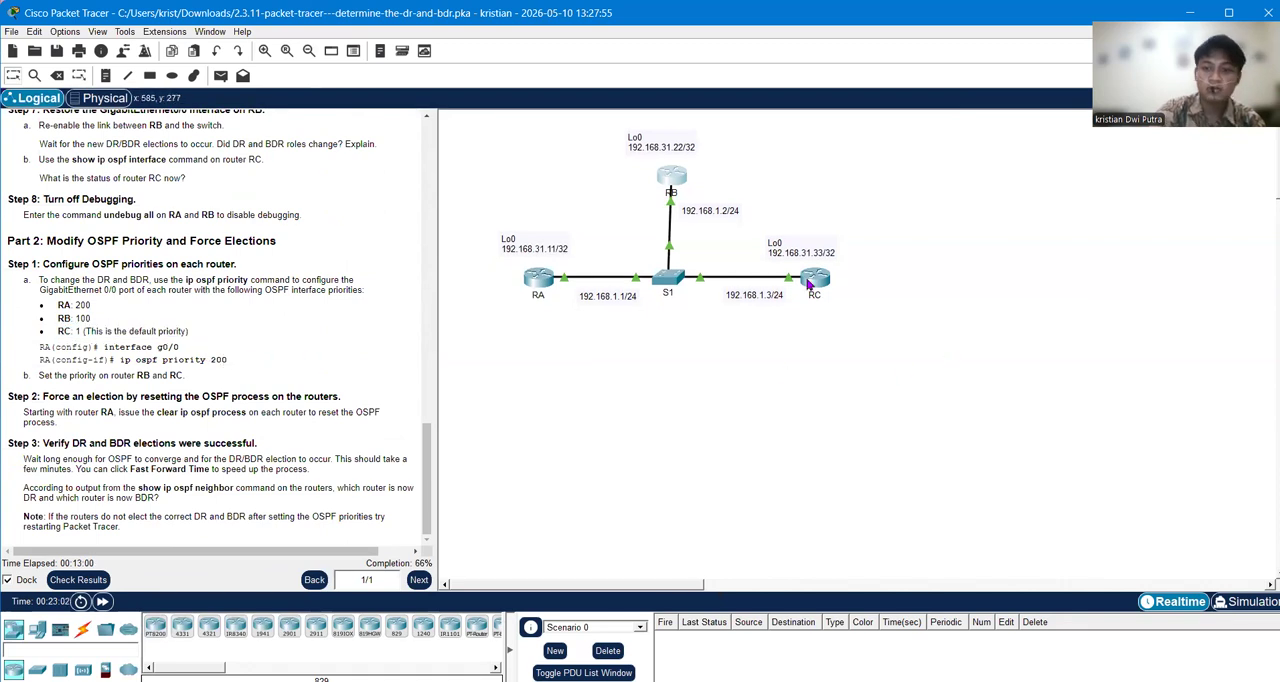
Step: Enter global configuration mode on router RC with the command configure terminal
left_click(822, 286)
type("conf")
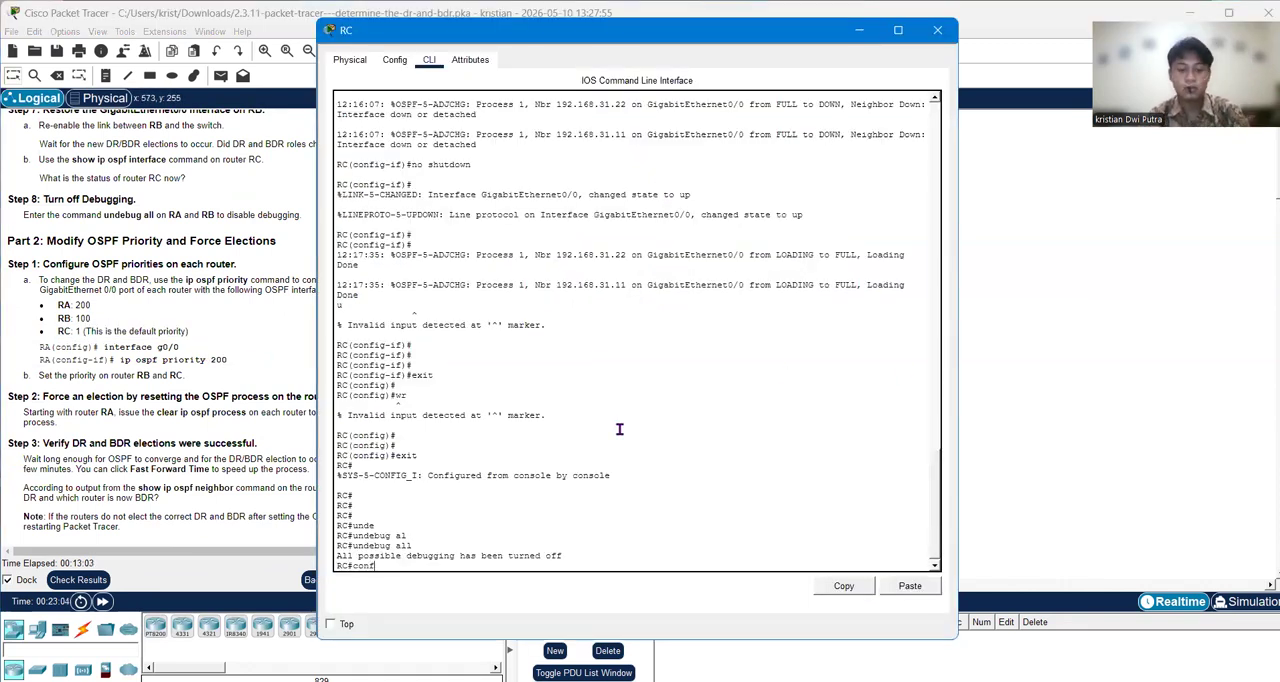
key("Tab")
type("t")
key("Tab")
key("Return")
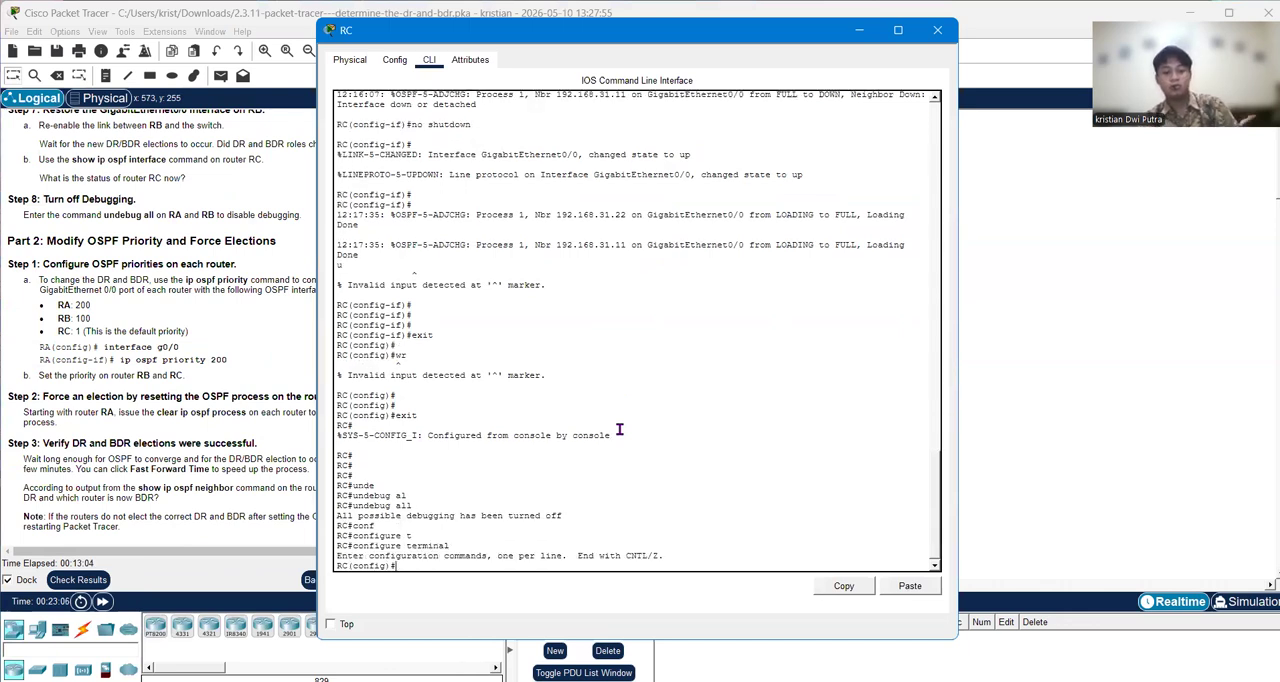
Step: Enter interface configuration mode for g0/0 on router RC
type("in")
key("Tab")
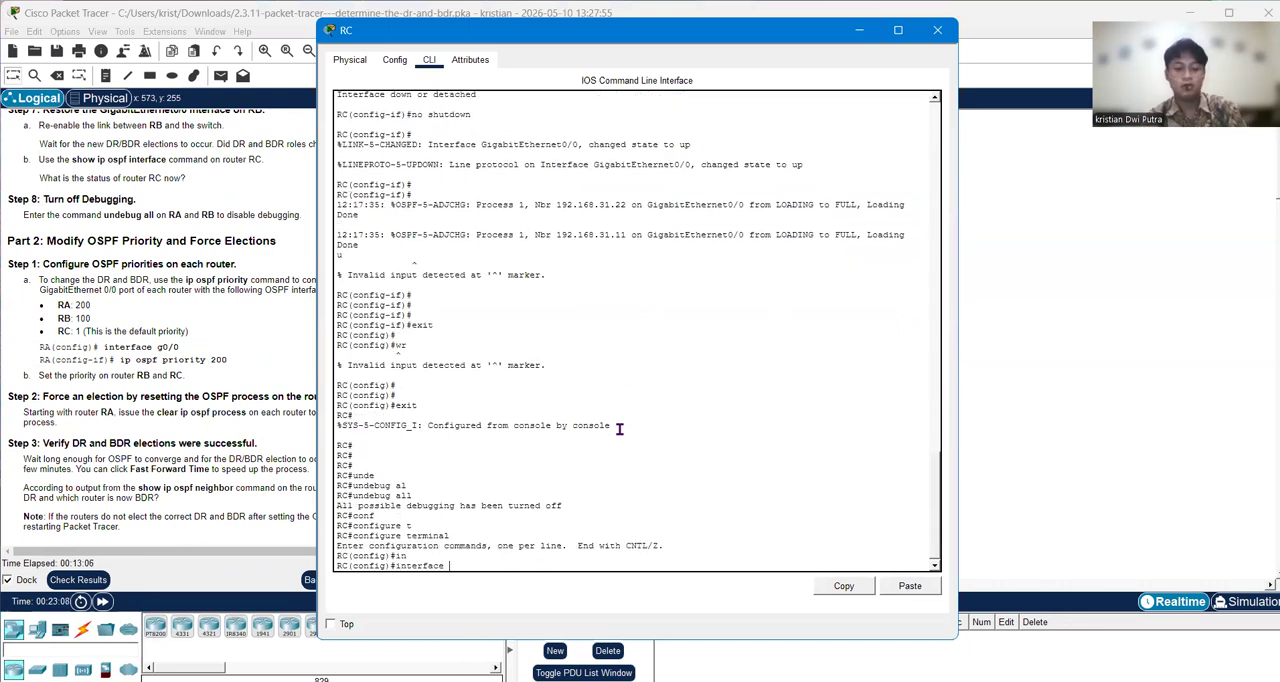
type("g0/0")
key("Return")
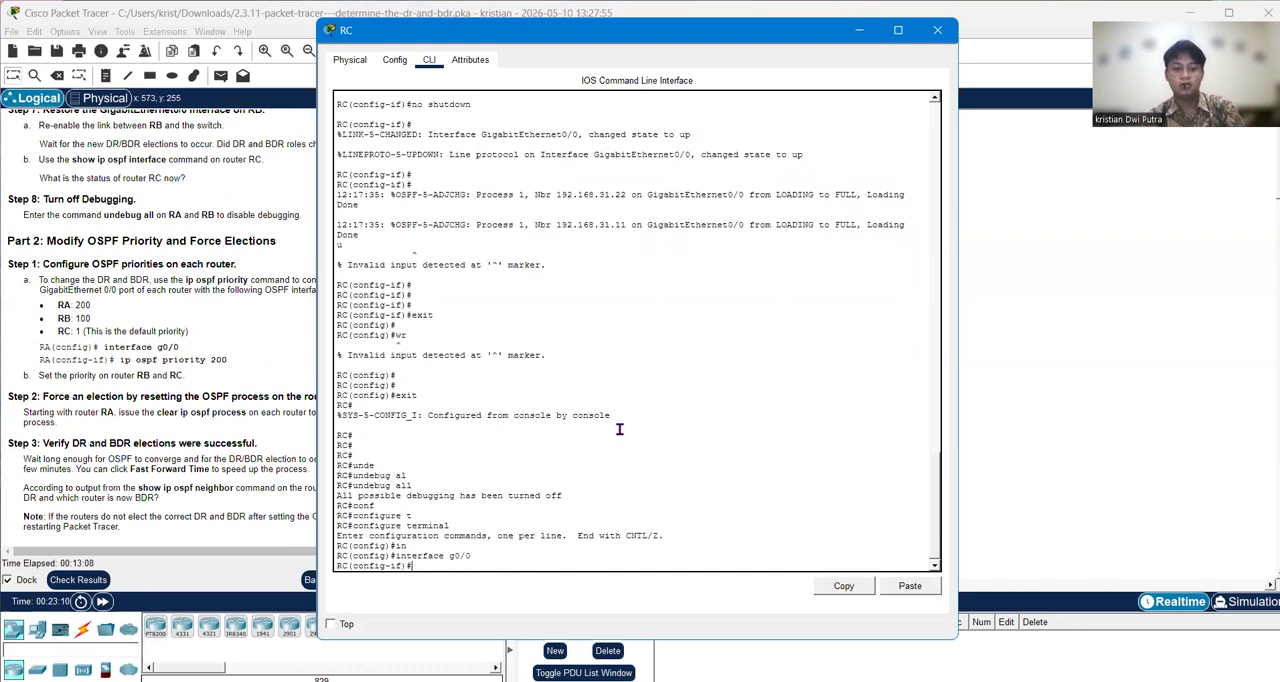
Step: Set the OSPF priority of router RC's g0/0 interface with the command ip ospf priority 1
type("ip ")
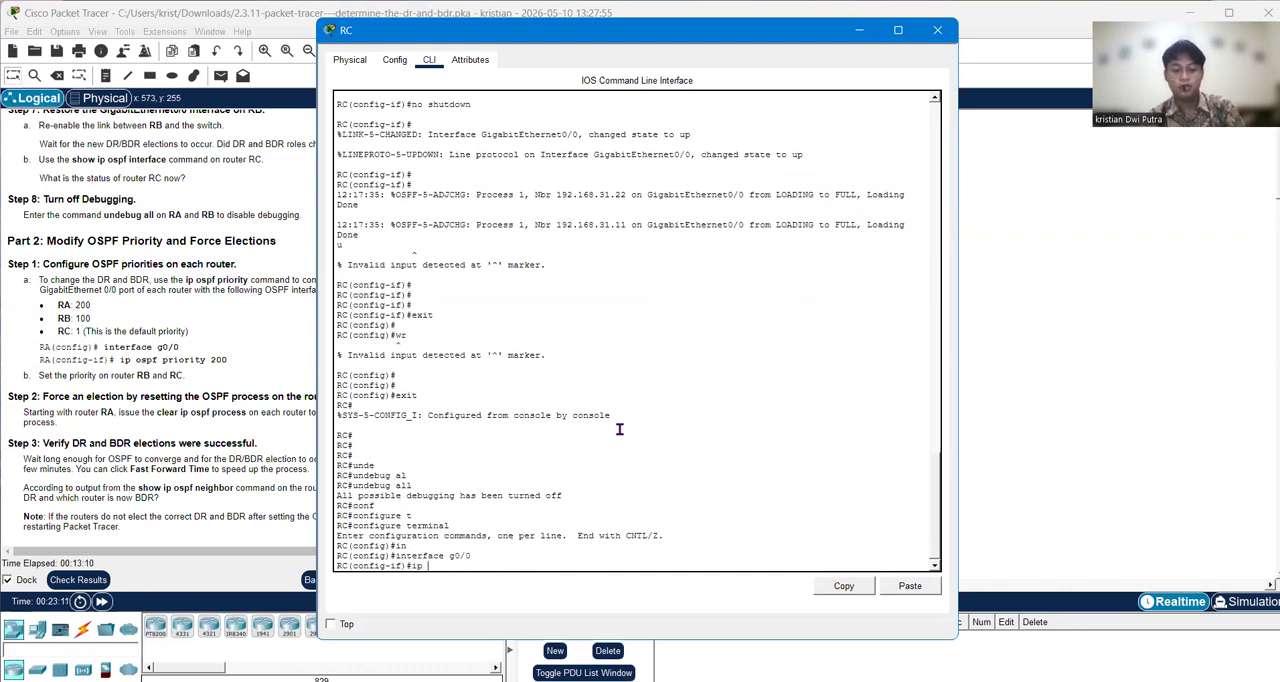
type("os")
key("Tab")
type("pr")
key("Tab")
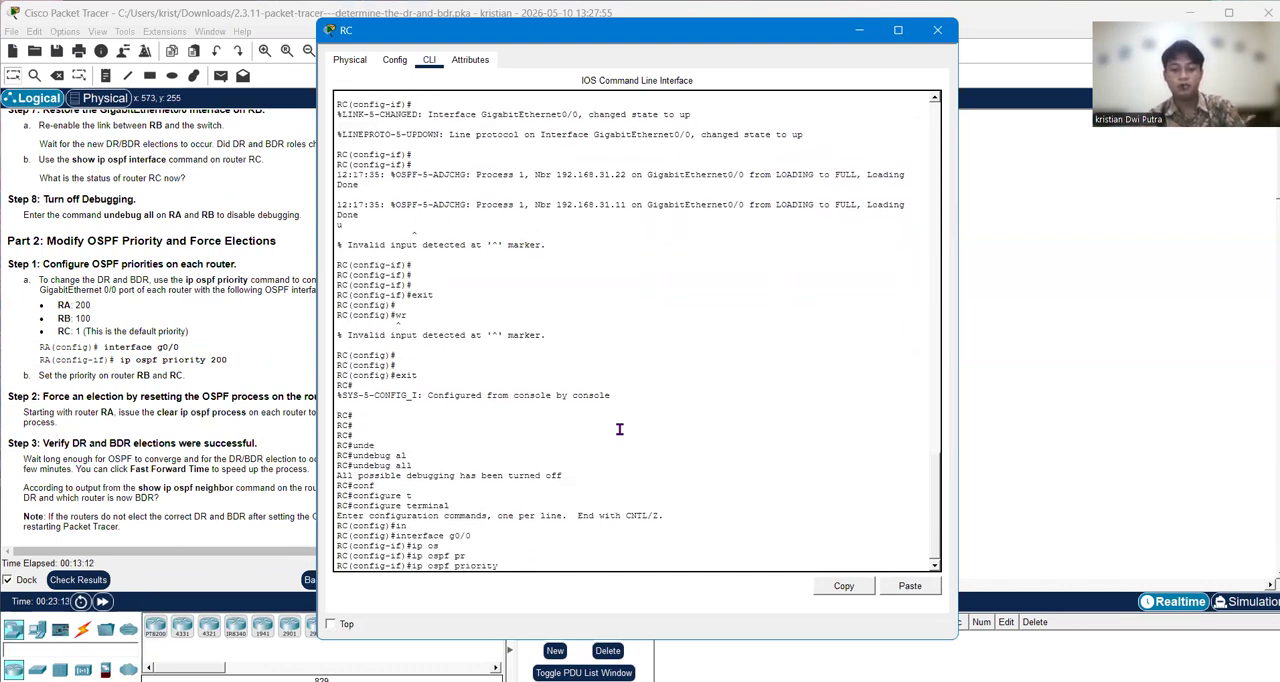
type("1")
key("Return")
key("Return")
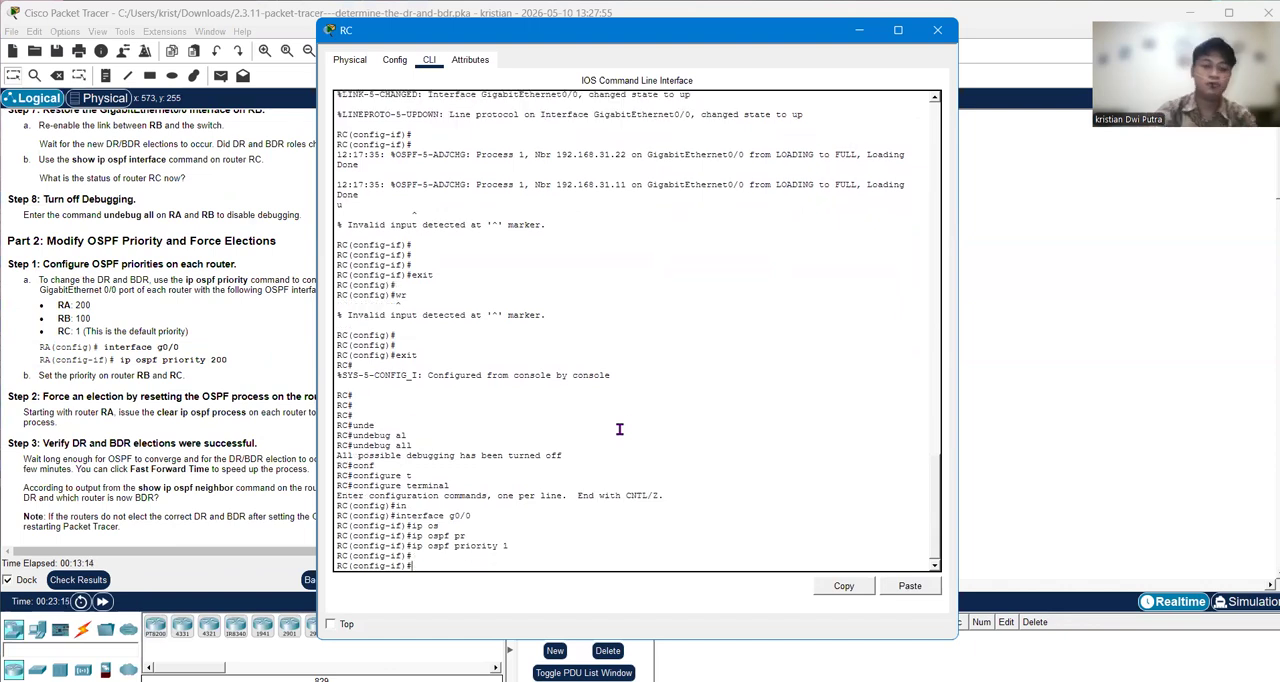
left_click(112, 375)
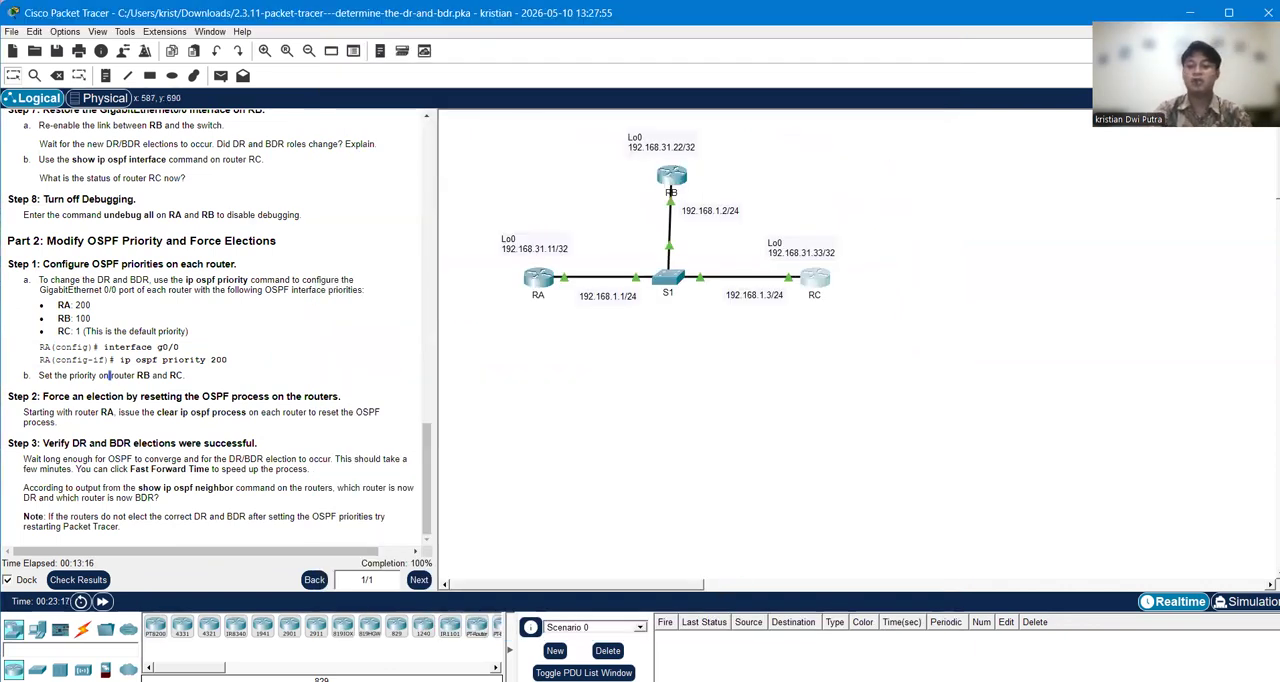
Step: Review the OSPF priority commands entered in router RA's command-line session, then return to the topology
key("alt+Tab")
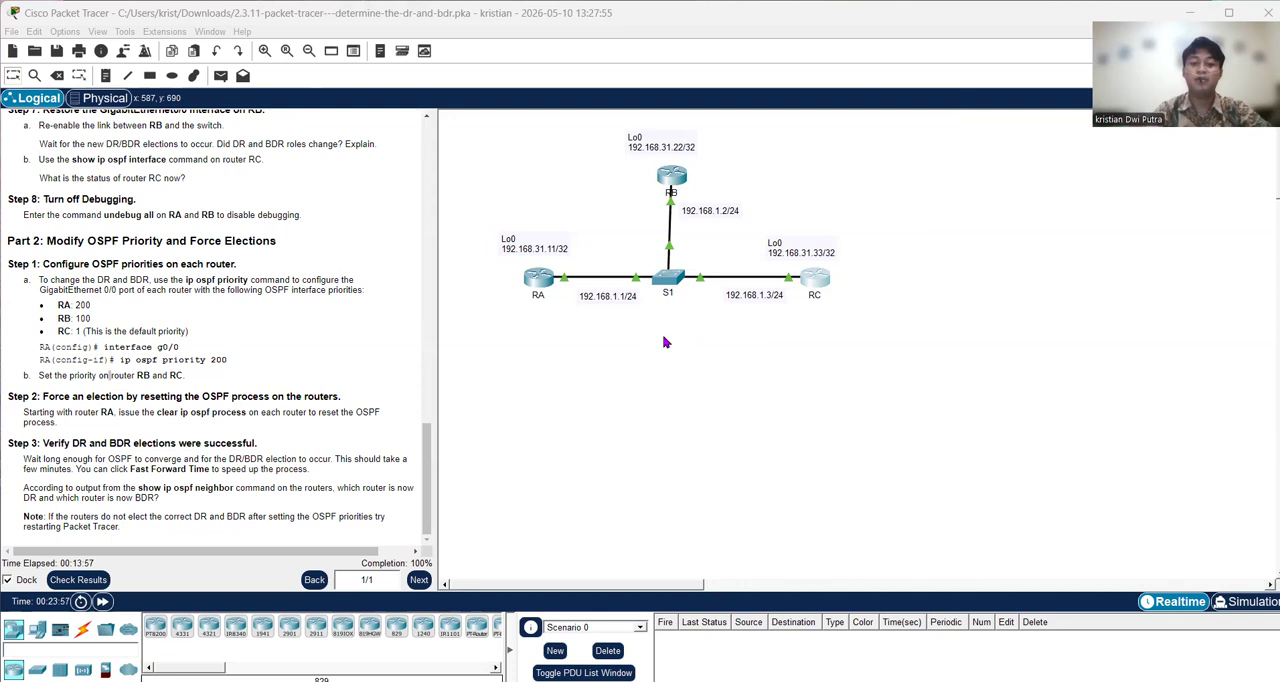
left_click(538, 278)
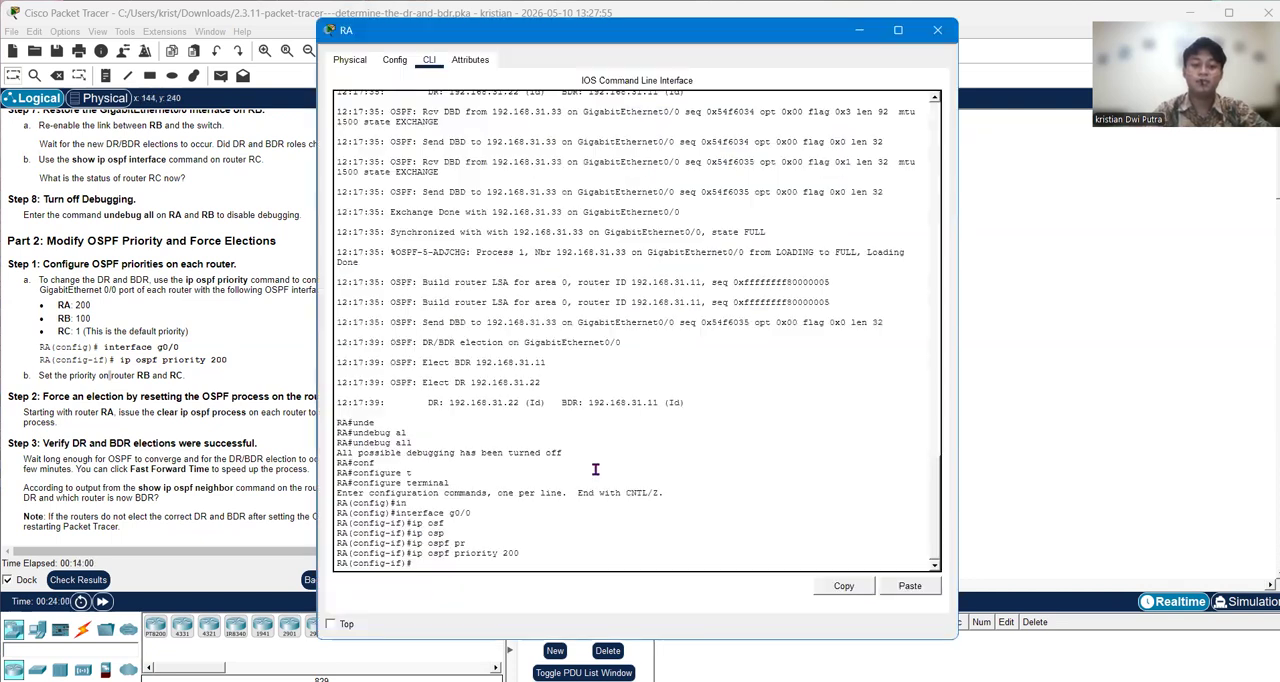
scroll(595, 471, "up", 4)
scroll(751, 434, "down", 4)
left_click(989, 380)
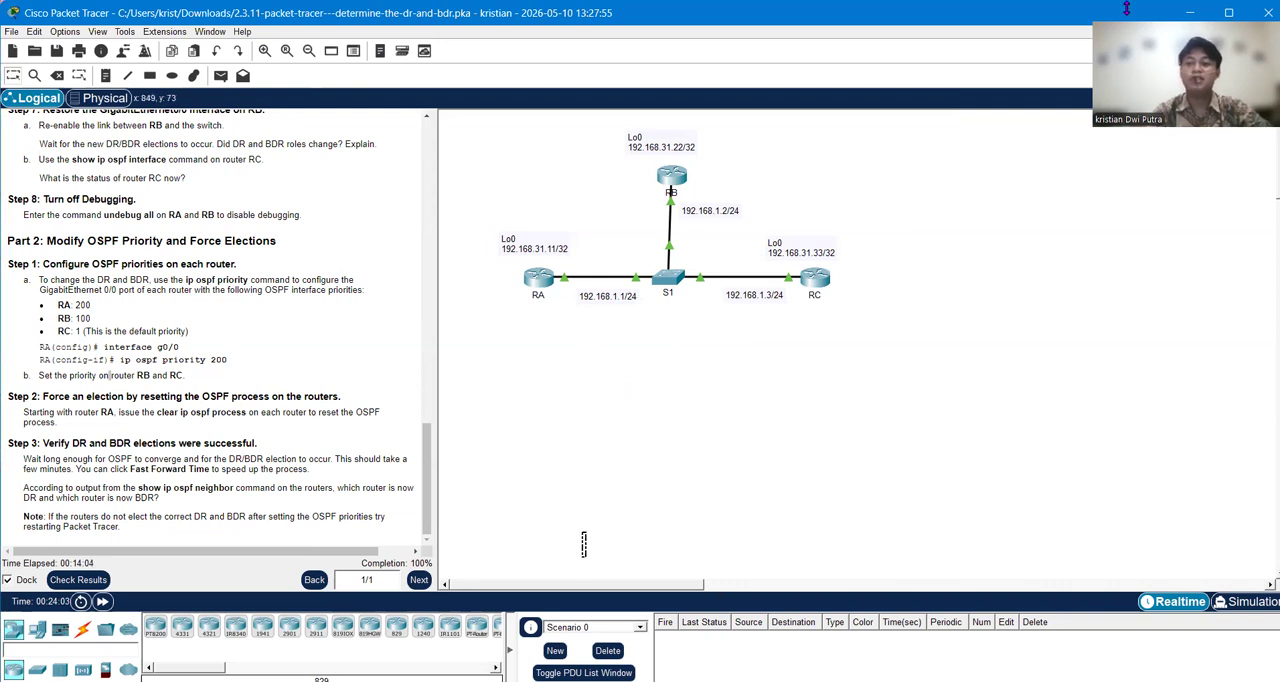
left_click(1126, 8)
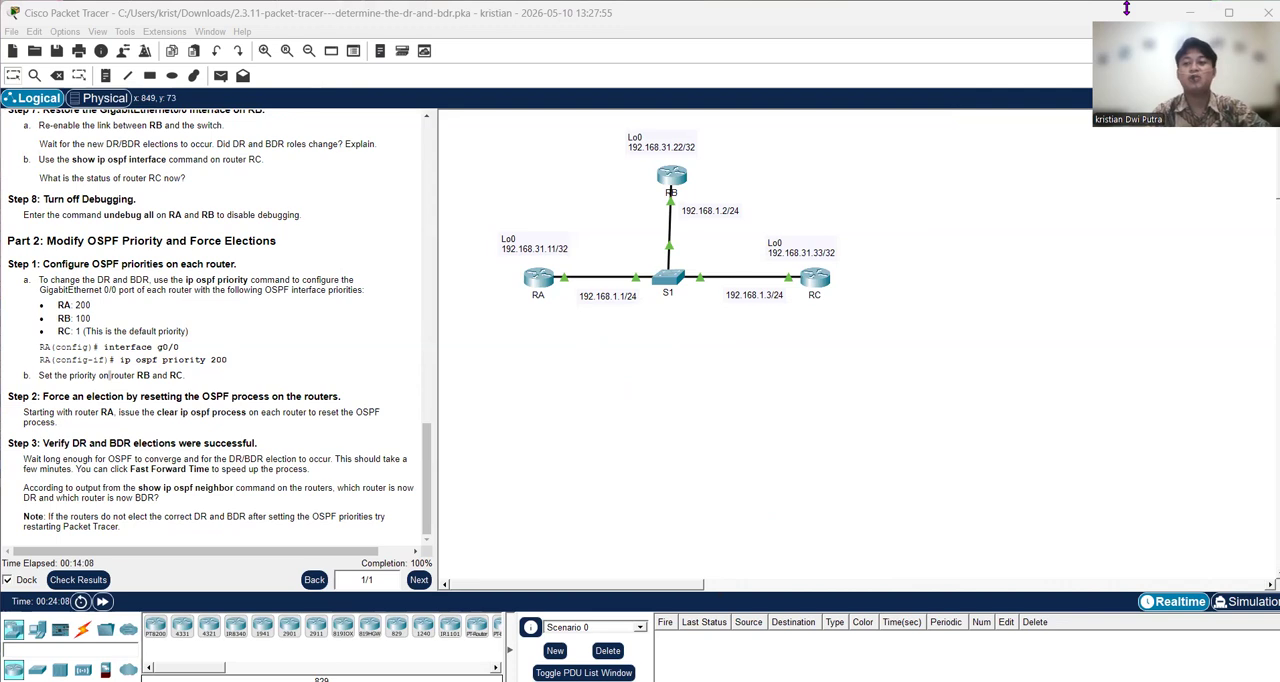